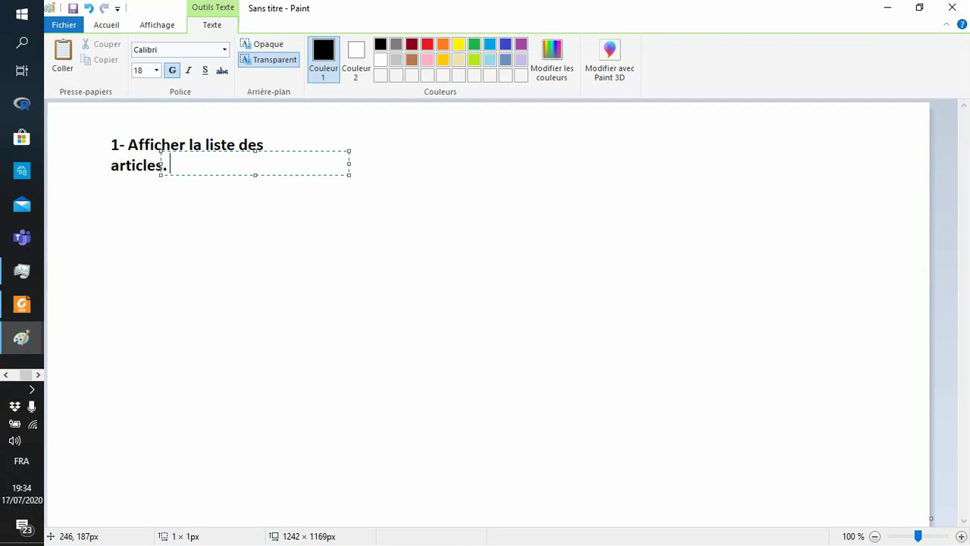
# Add the text "Afficher le nom, la quantité et le prix unitaire." after "articles." and widen its text box to fit one line.
pyautogui.write('Afficher le')
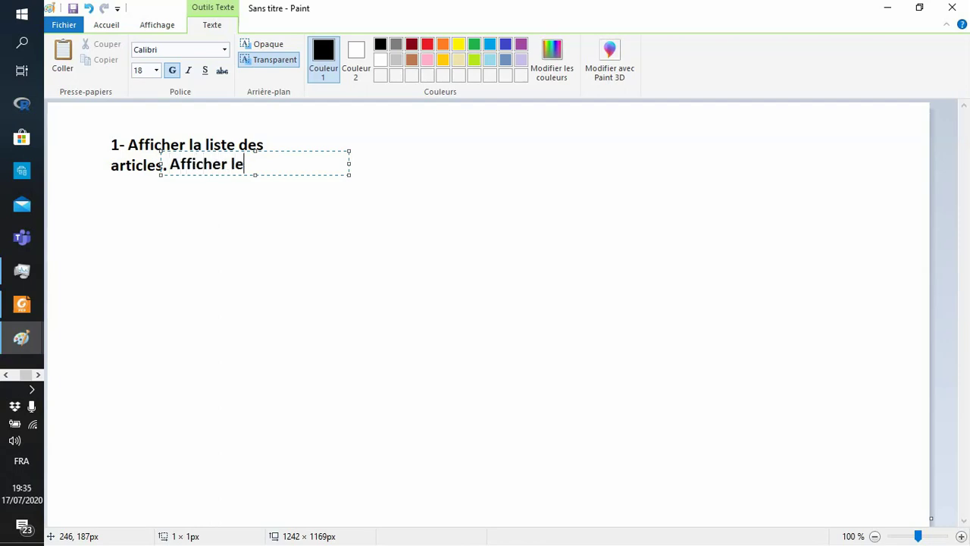
pyautogui.write(' nom, la qua')
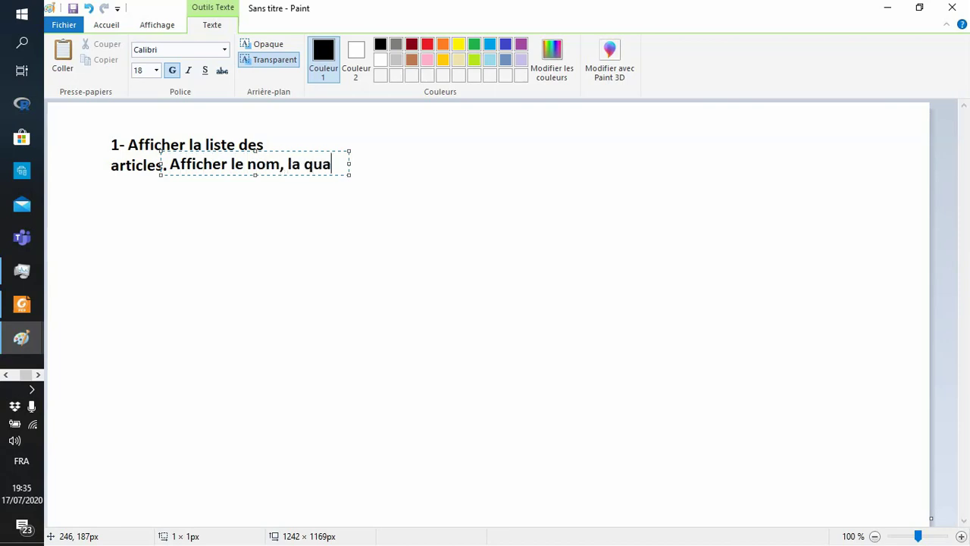
pyautogui.write('ntité')
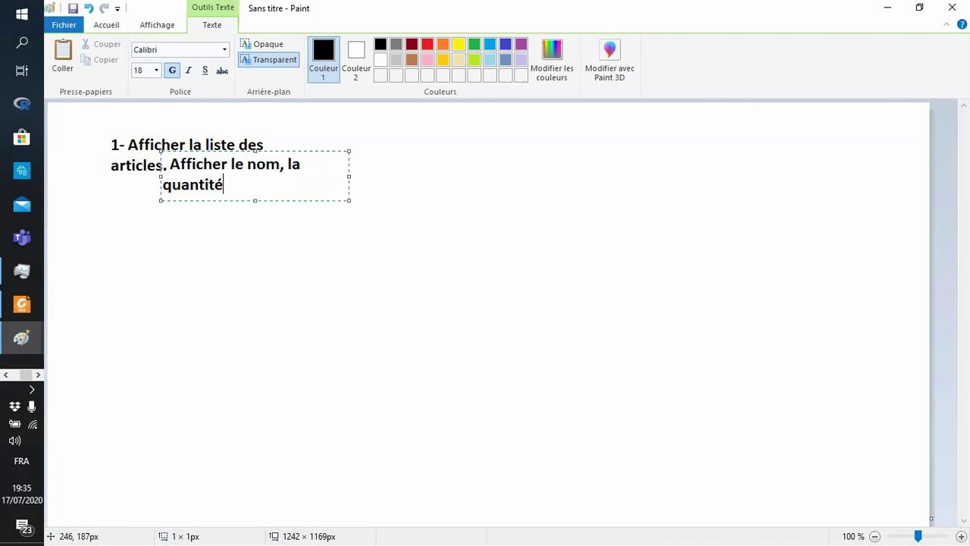
pyautogui.write(' et le prix unitaire')
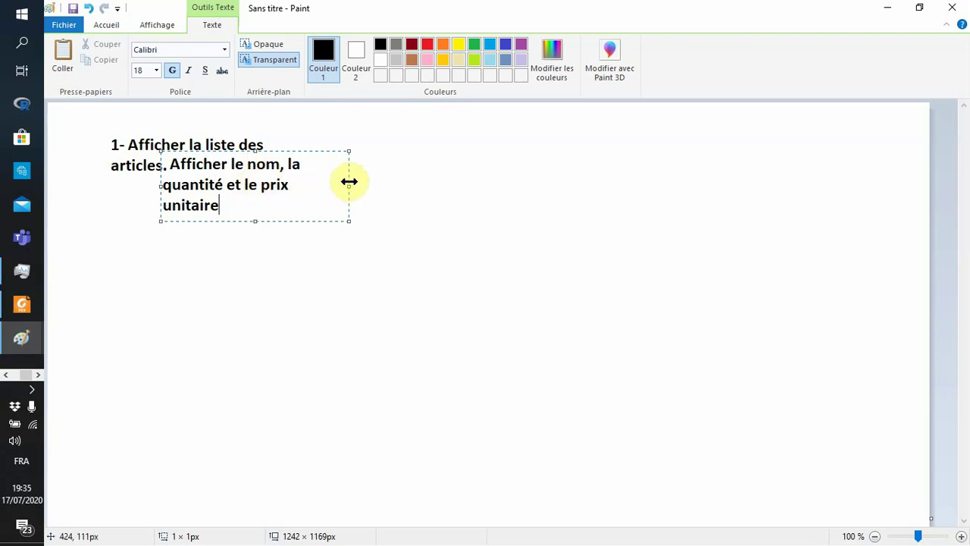
pyautogui.moveTo(349, 185); pyautogui.dragTo(511, 183)
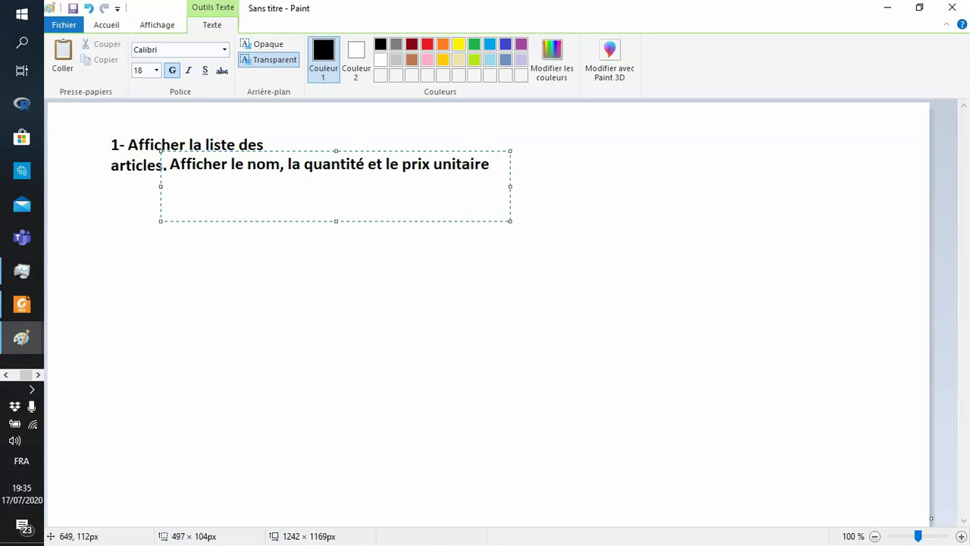
pyautogui.write('.')
pyautogui.click(477, 378)
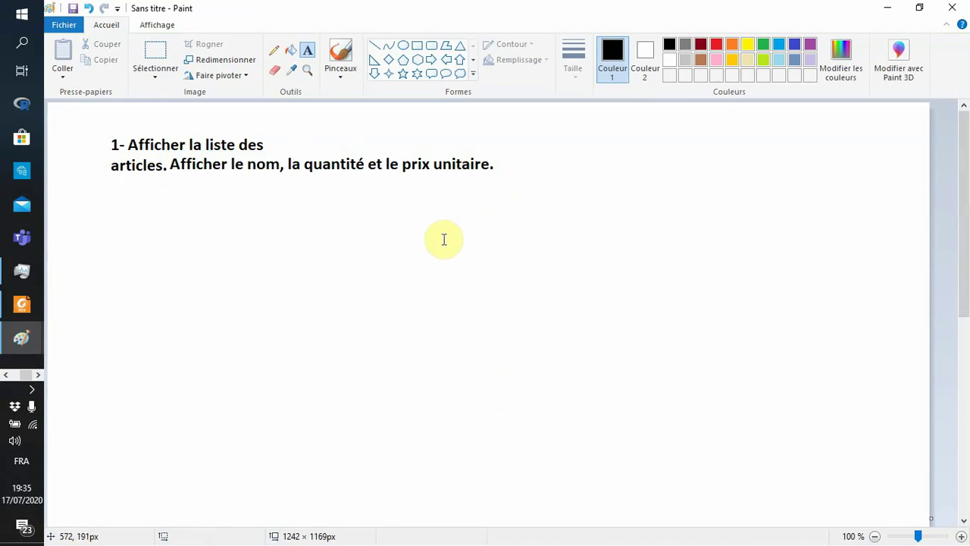
# Switch to the Access database and start a new query with the Assistant Requête simple.
pyautogui.hotkey('alt', 'Tab')
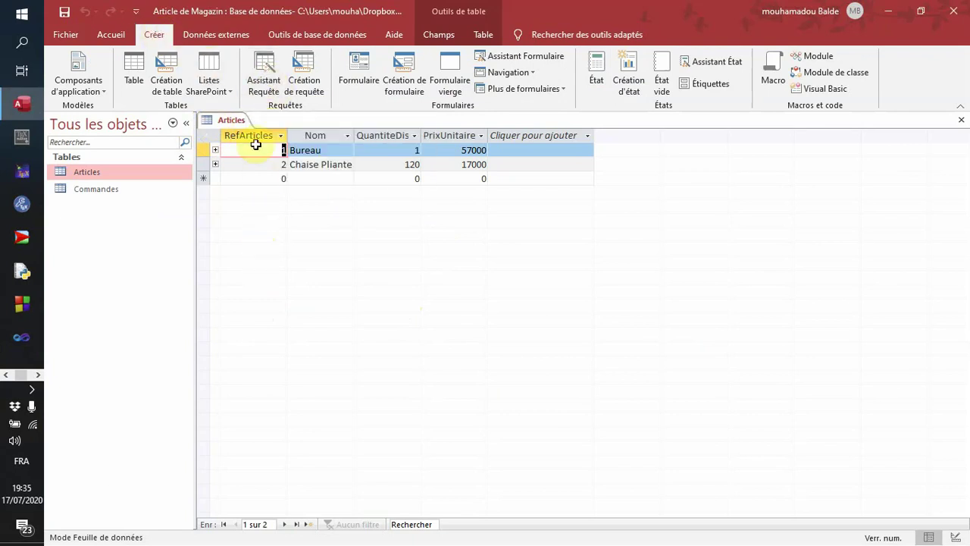
pyautogui.click(269, 68)
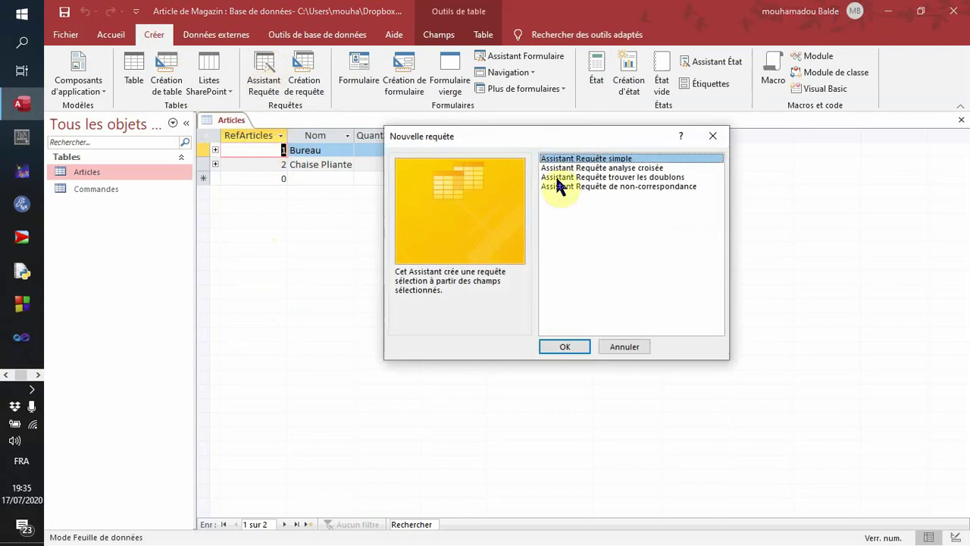
pyautogui.moveTo(584, 129); pyautogui.dragTo(494, 52)
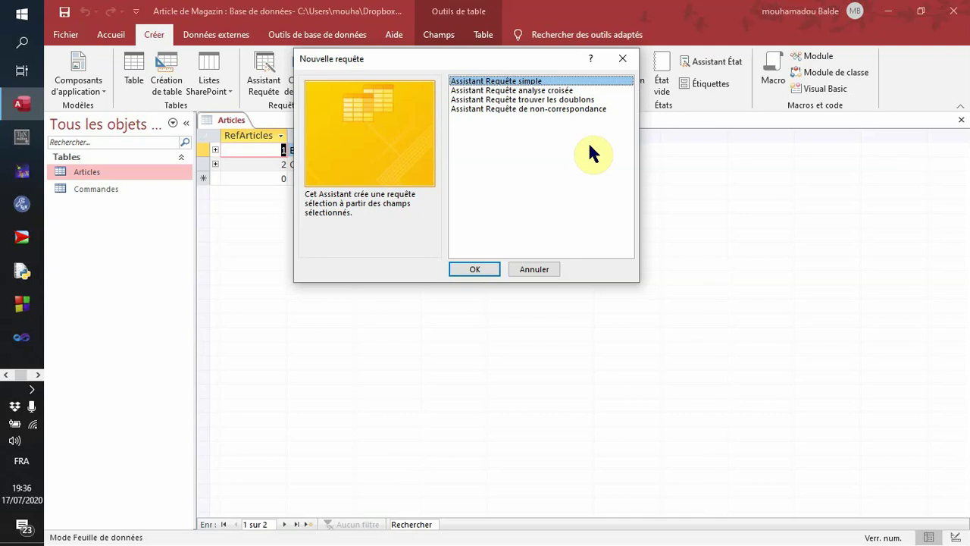
pyautogui.click(486, 268)
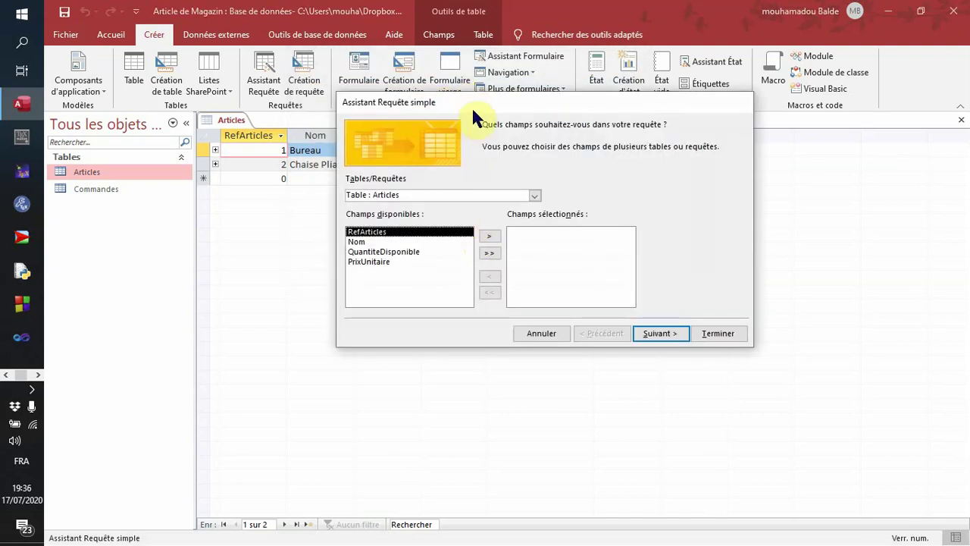
pyautogui.moveTo(478, 100); pyautogui.dragTo(443, 34)
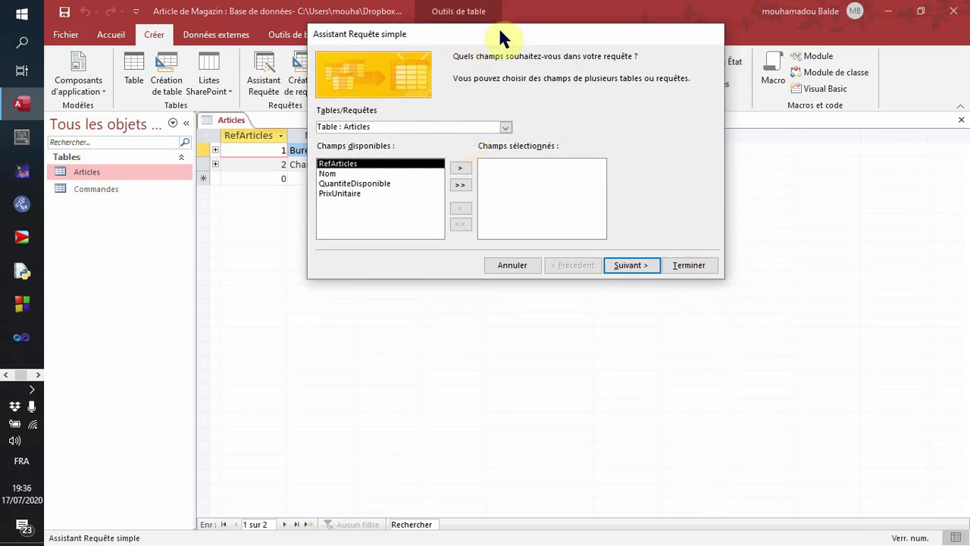
pyautogui.moveTo(501, 41); pyautogui.dragTo(484, 101)
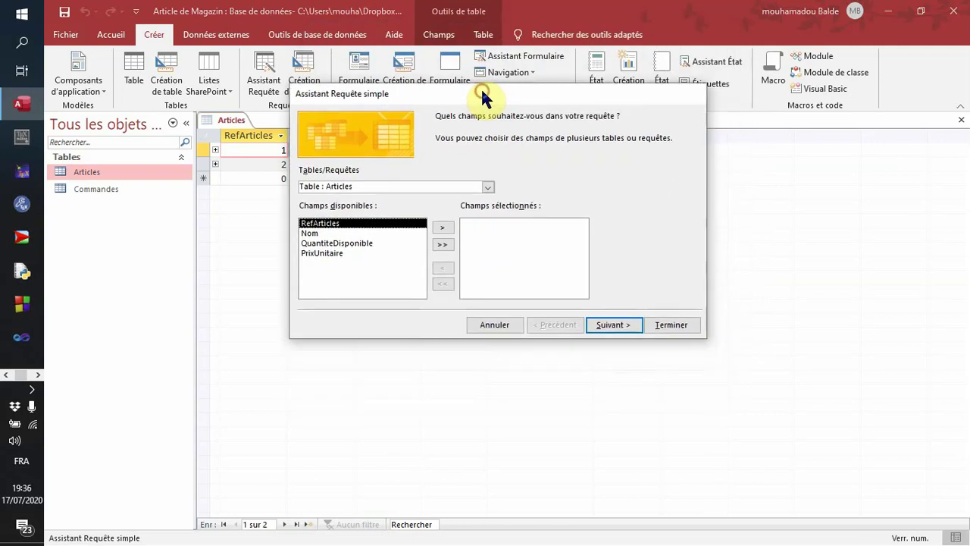
pyautogui.hotkey('alt', 'Tab')
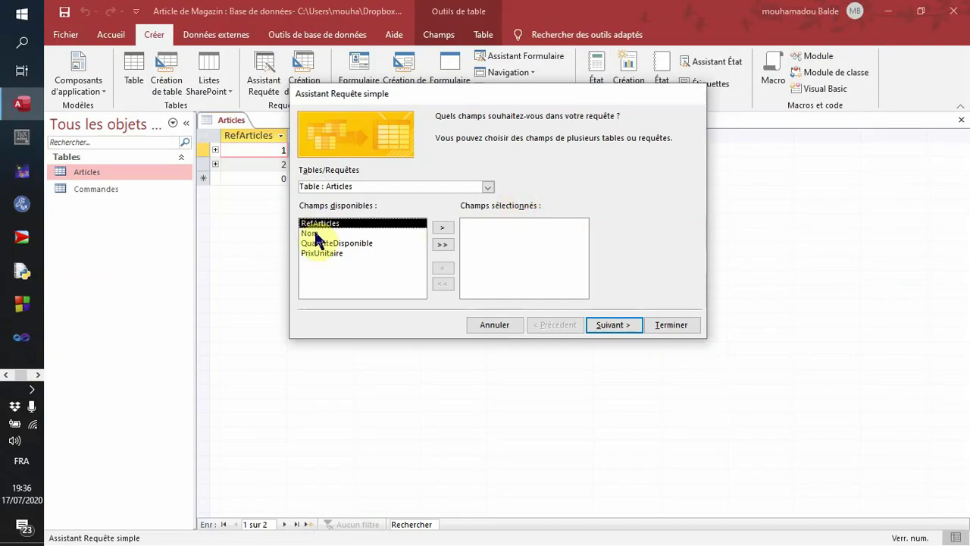
# Switch the query's source table to Commandes and back to Articles.
pyautogui.click(486, 187)
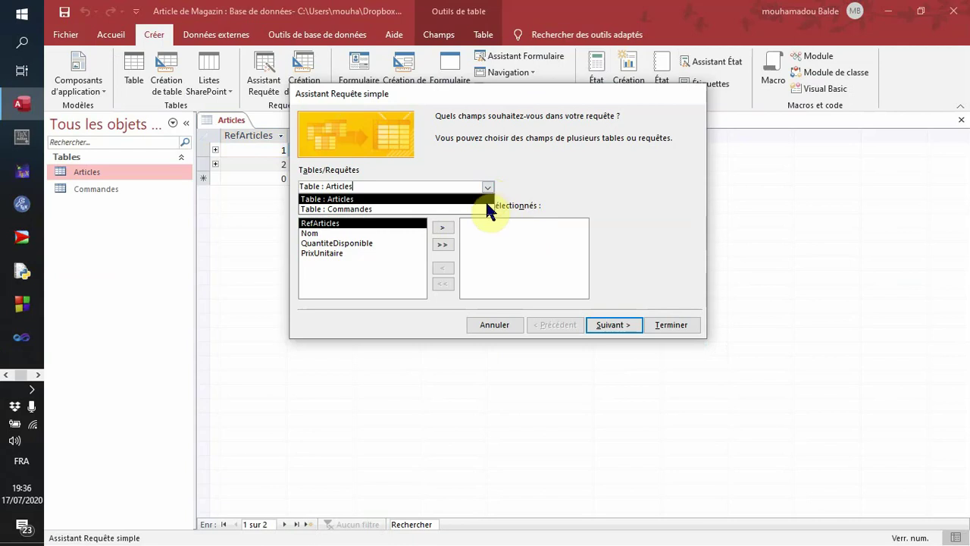
pyautogui.click(489, 209)
pyautogui.click(489, 188)
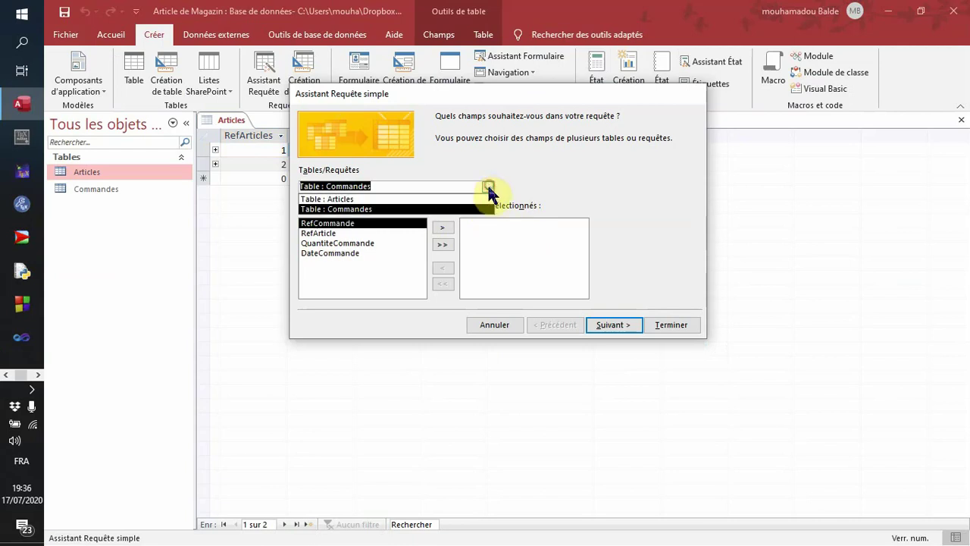
pyautogui.click(487, 197)
pyautogui.click(487, 189)
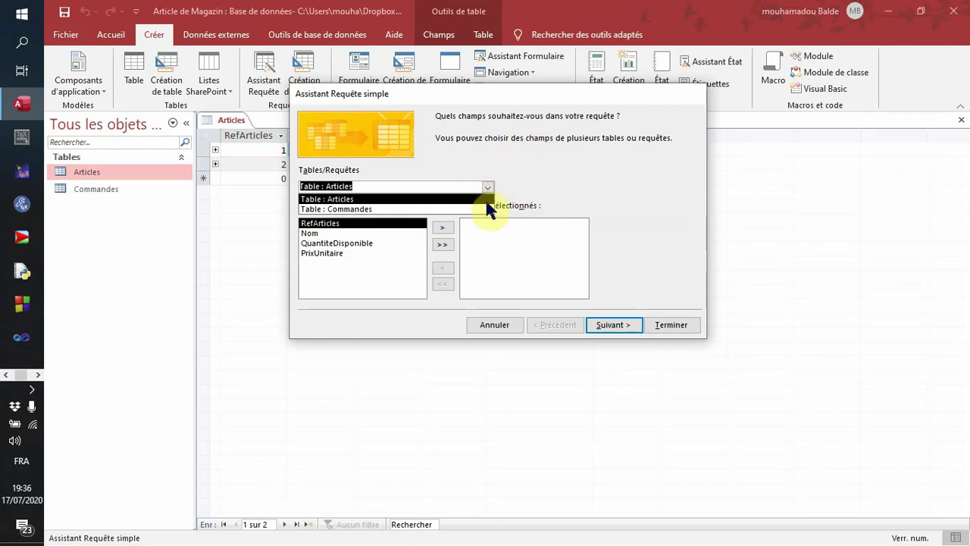
pyautogui.click(489, 199)
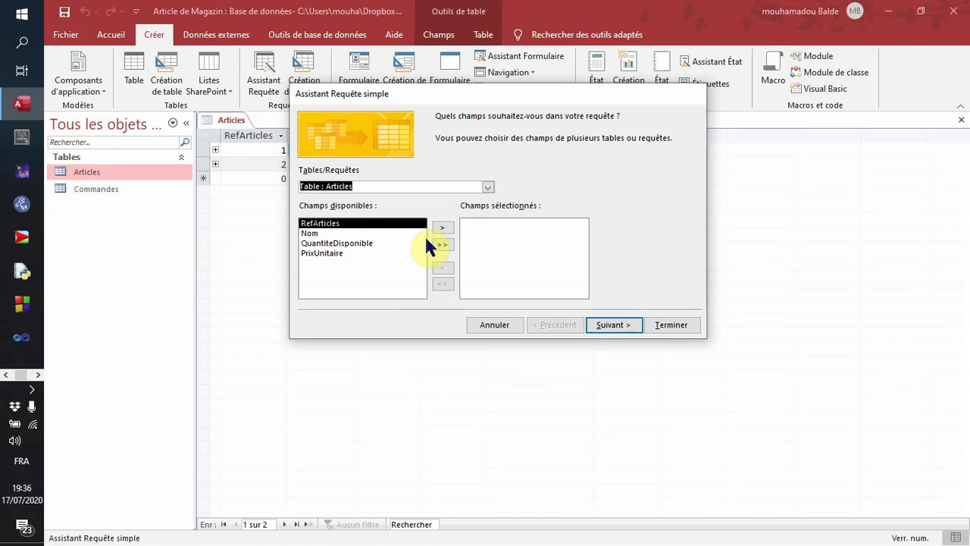
# Add the Nom, QuantiteDisponible and PrixUnitaire fields of the Articles table to the query's selected fields.
pyautogui.click(312, 233)
pyautogui.click(312, 244)
pyautogui.click(320, 233)
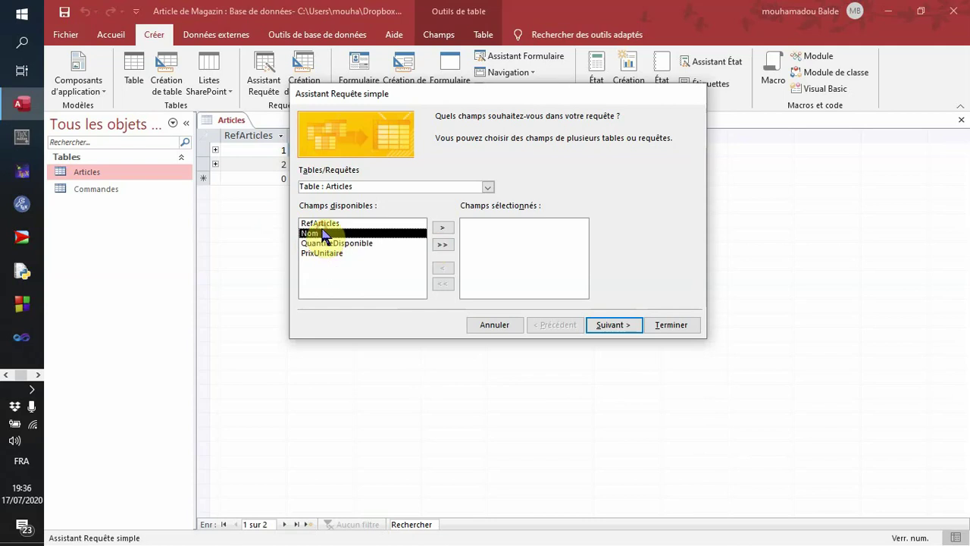
pyautogui.click(443, 229)
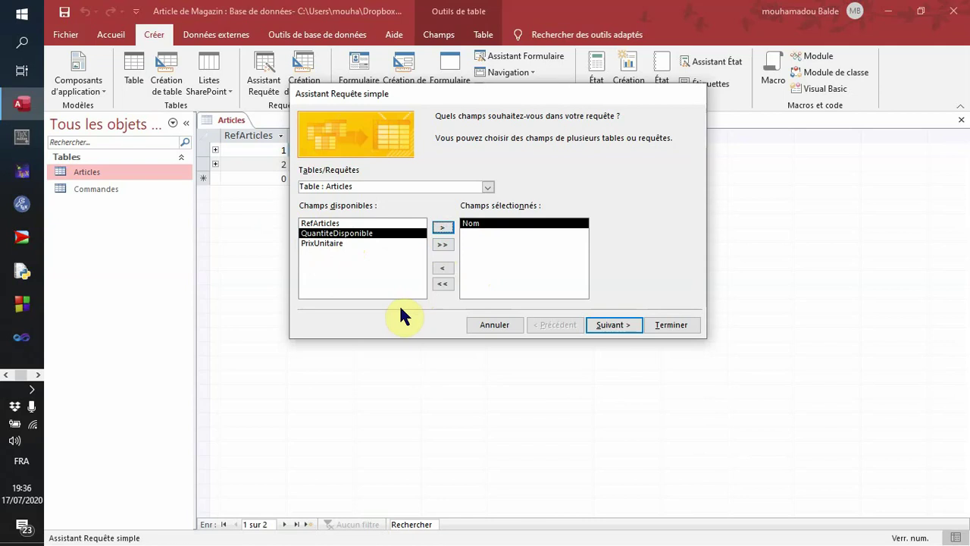
pyautogui.click(350, 236)
pyautogui.click(443, 228)
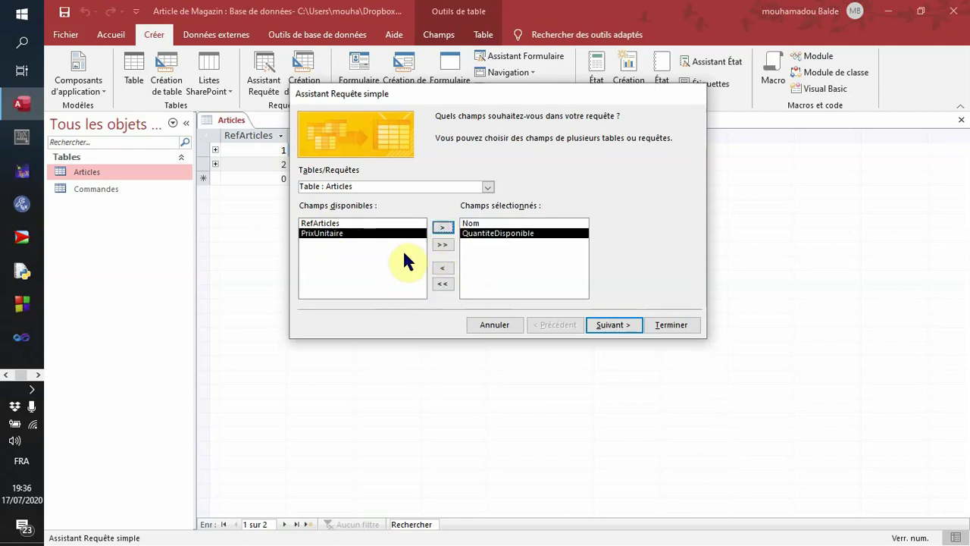
pyautogui.click(443, 227)
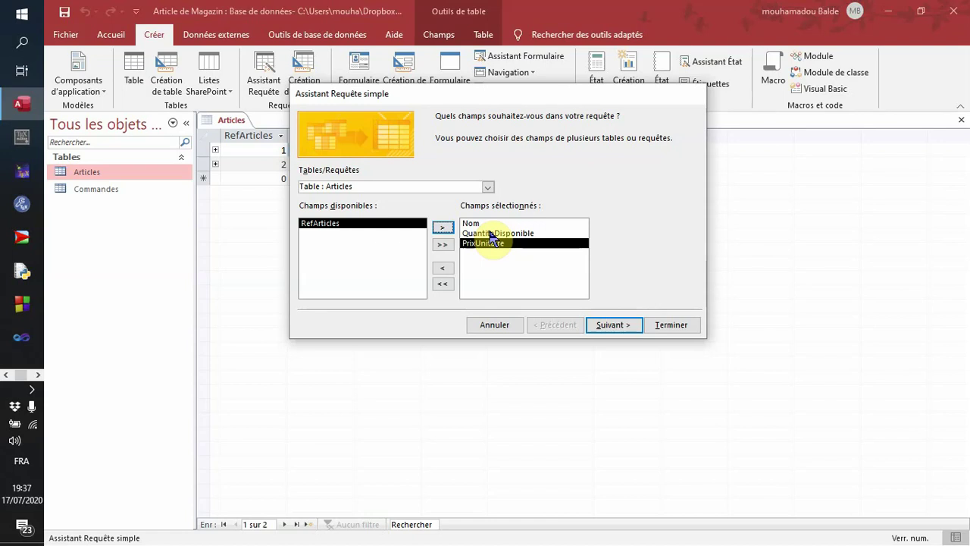
# Clear the query's selected fields, and try adding all Articles fields at once before removing them again.
pyautogui.click(443, 268)
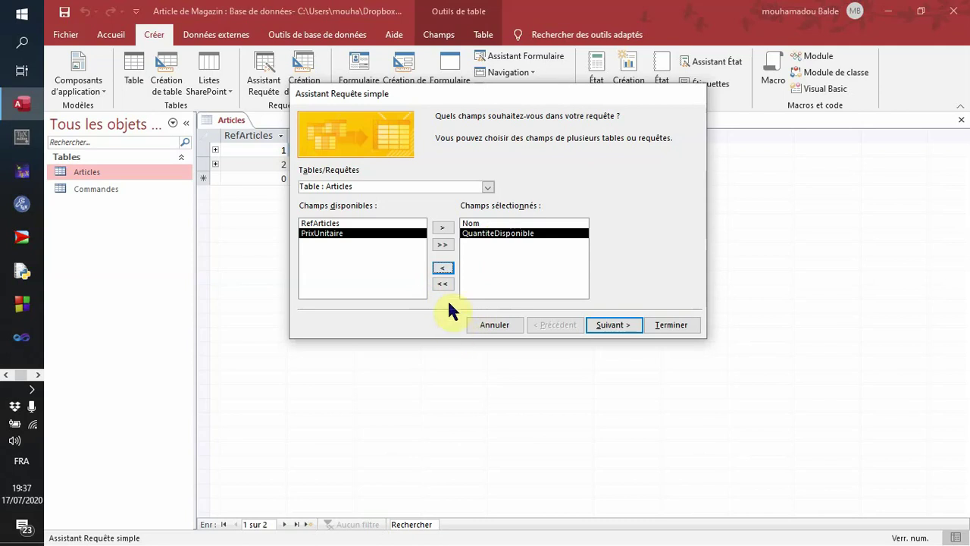
pyautogui.click(443, 283)
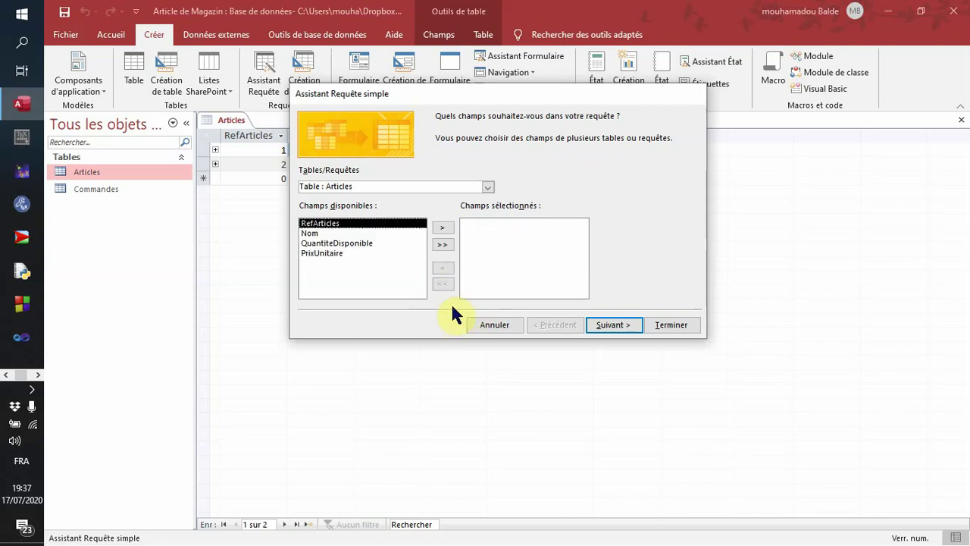
pyautogui.click(440, 245)
pyautogui.click(445, 245)
pyautogui.click(443, 245)
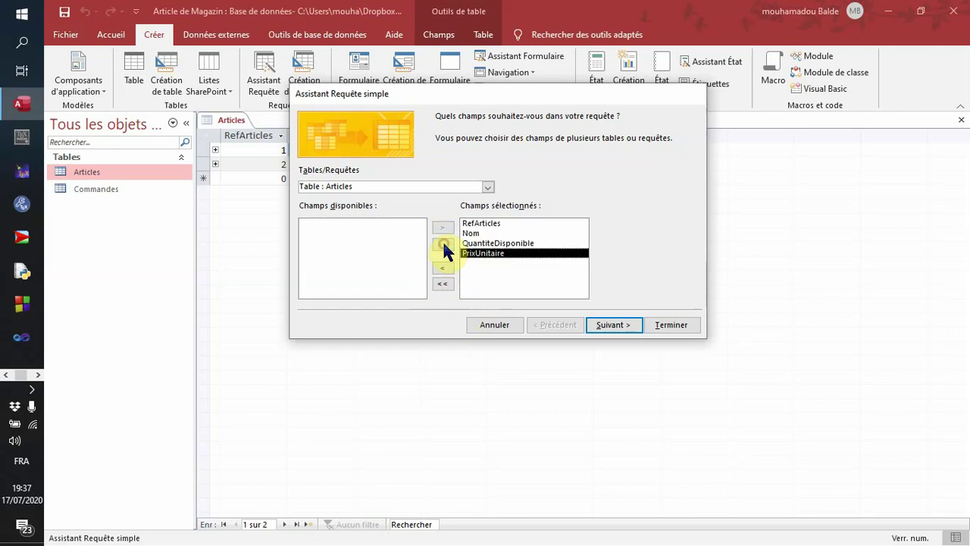
pyautogui.click(447, 282)
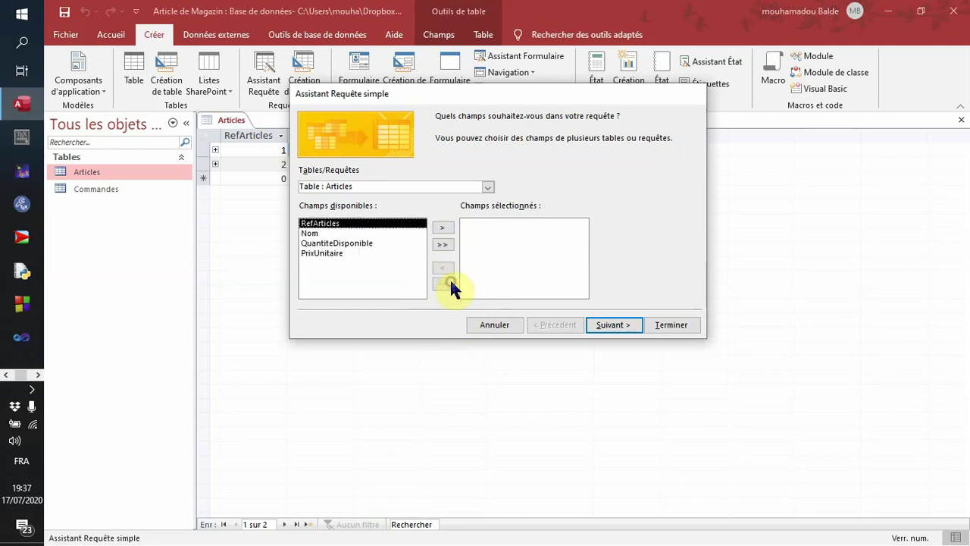
# Select Nom, QuantiteDisponible and PrixUnitaire from Articles as the query's fields and continue to the query type.
pyautogui.click(325, 233)
pyautogui.click(443, 229)
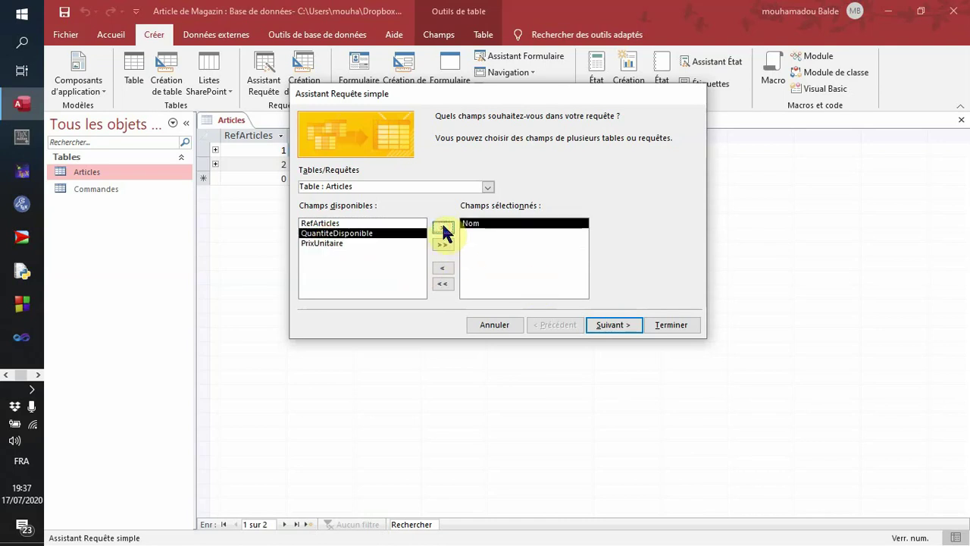
pyautogui.click(445, 230)
pyautogui.click(445, 231)
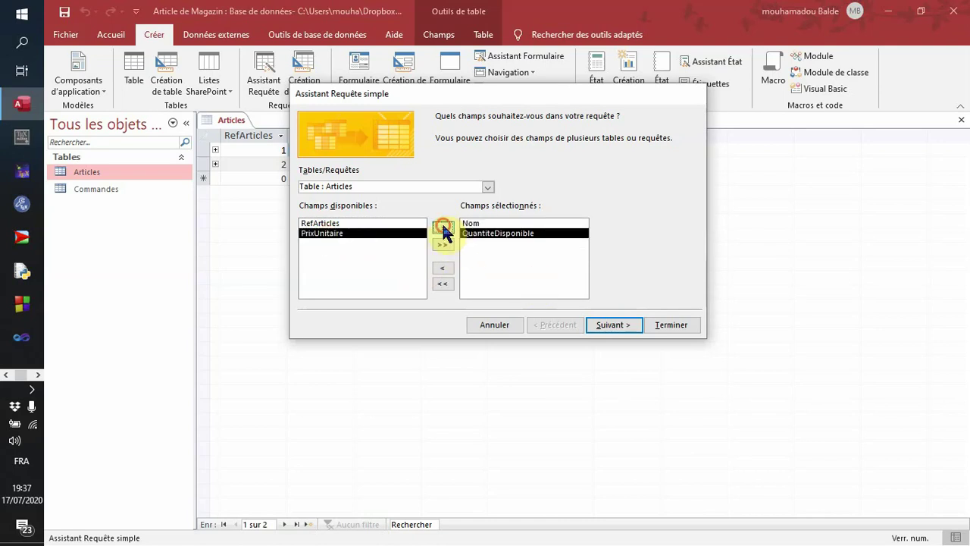
pyautogui.click(614, 323)
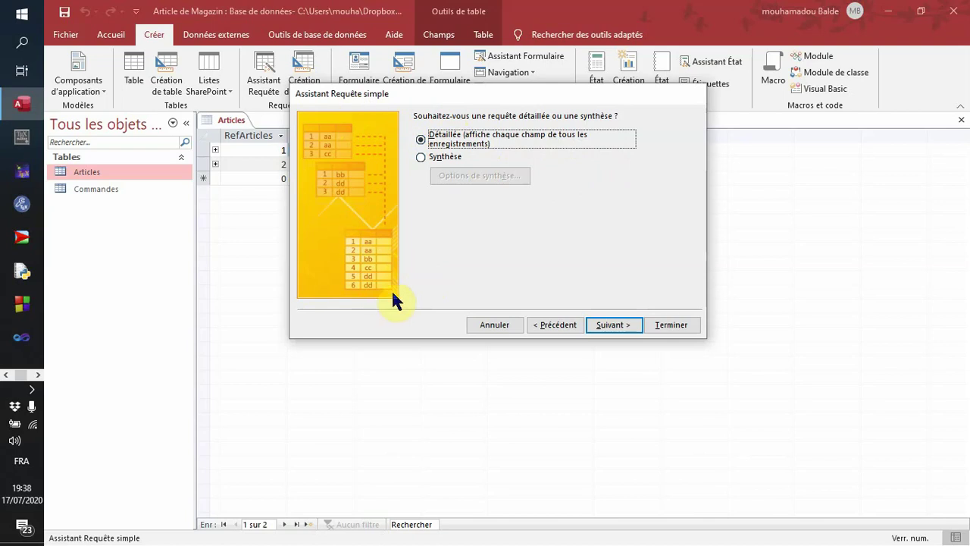
# Try the Synthèse query type, return to Détaillée and continue to the query title.
pyautogui.click(421, 157)
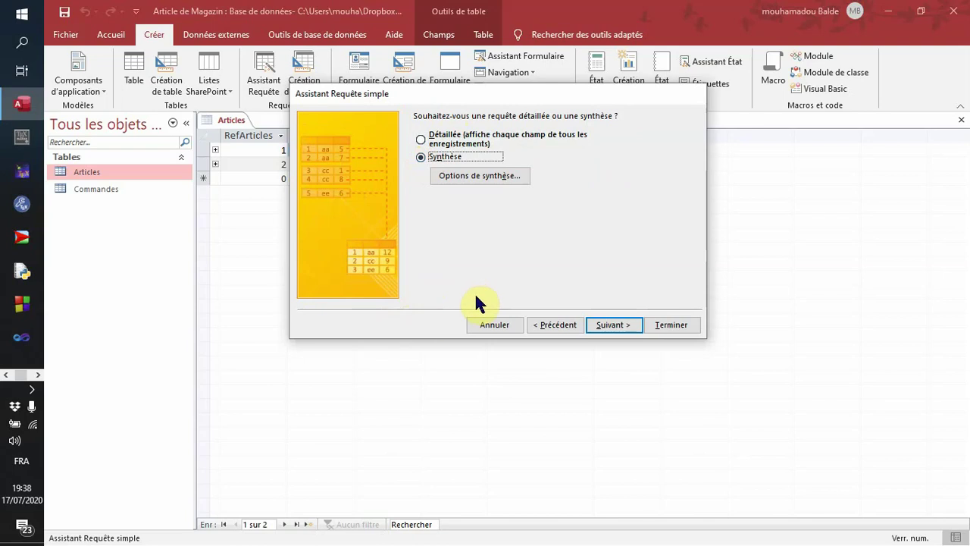
pyautogui.click(421, 140)
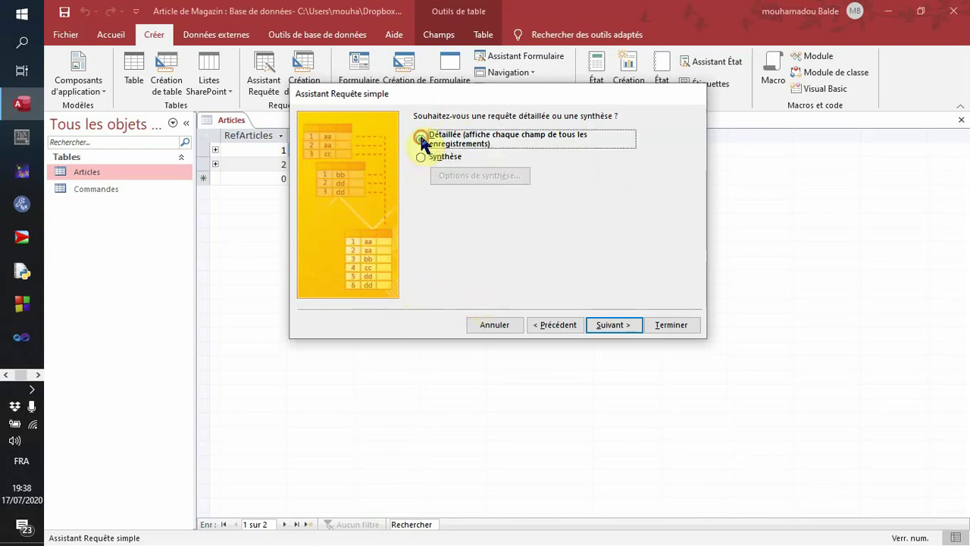
pyautogui.click(612, 325)
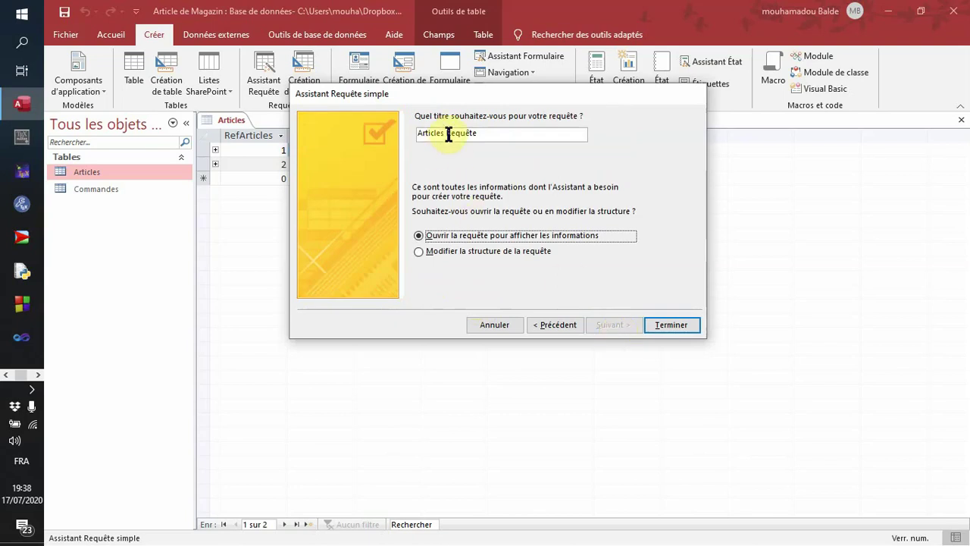
# Replace the query's default title with R1.
pyautogui.click(499, 133)
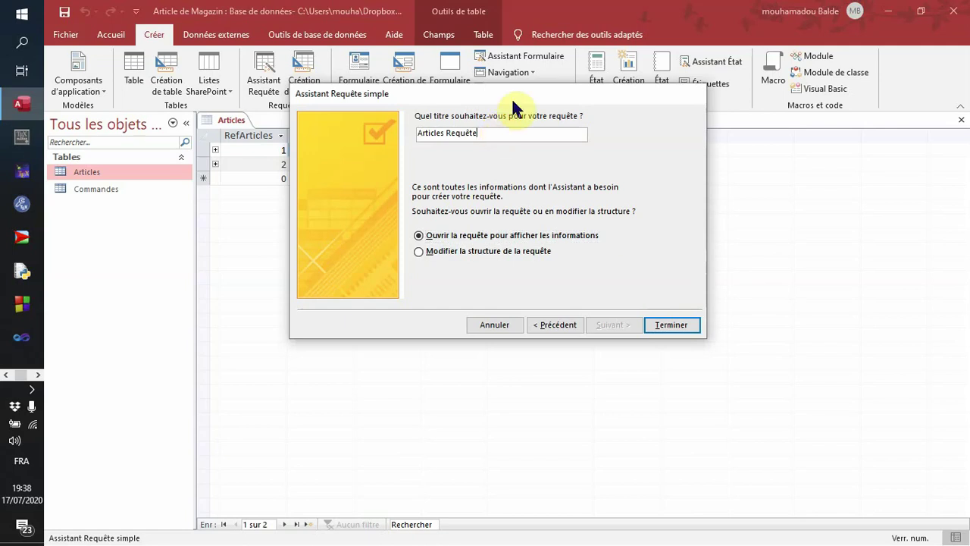
pyautogui.moveTo(513, 95); pyautogui.dragTo(561, 111)
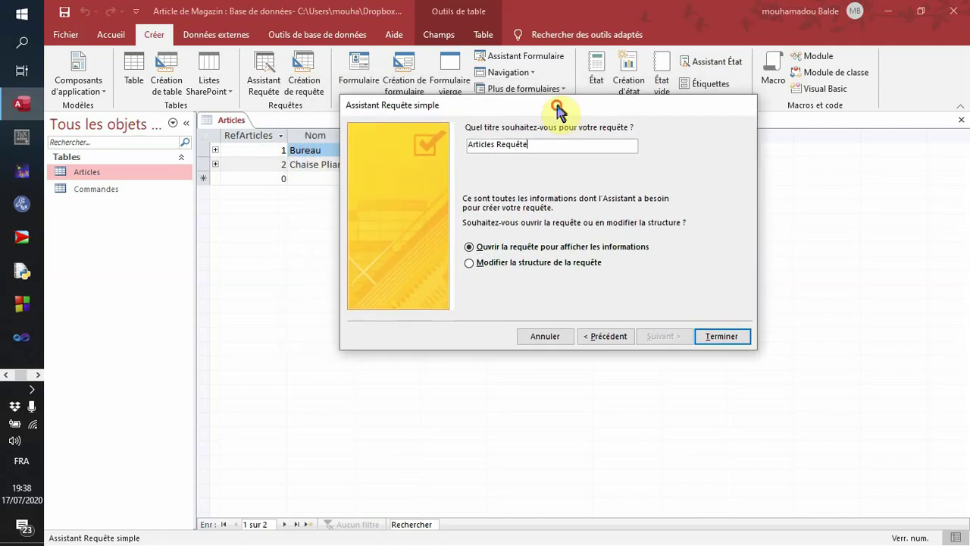
pyautogui.press('BackSpace')
pyautogui.press('BackSpace')
pyautogui.press('BackSpace')
pyautogui.press('BackSpace')
pyautogui.press('BackSpace')
pyautogui.press('BackSpace')
pyautogui.press('BackSpace')
pyautogui.press('BackSpace')
pyautogui.press('BackSpace')
pyautogui.press('BackSpace')
pyautogui.press('BackSpace')
pyautogui.press('BackSpace')
pyautogui.press('BackSpace')
pyautogui.press('BackSpace')
pyautogui.press('BackSpace')
pyautogui.press('BackSpace')
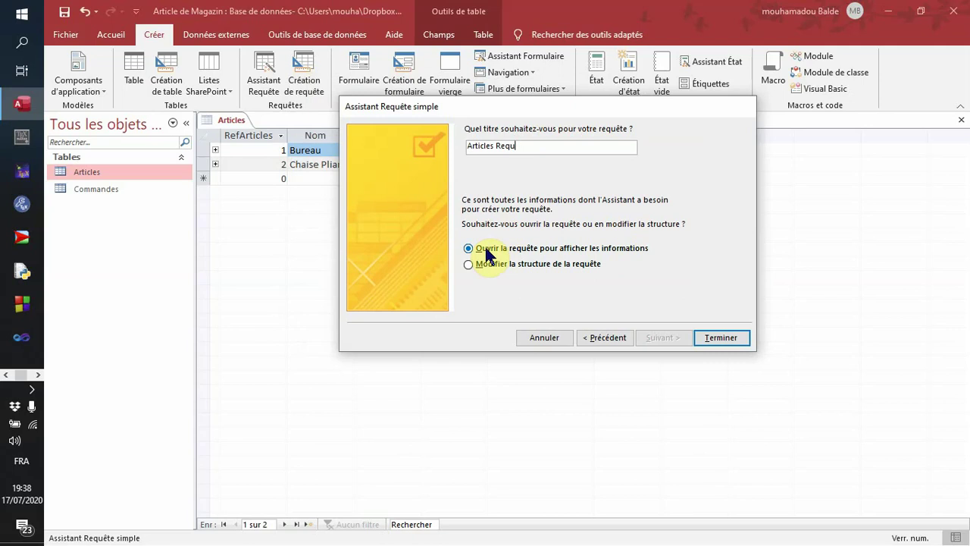
pyautogui.press('capslock')
pyautogui.write('R')
pyautogui.press('capslock')
pyautogui.write('1')
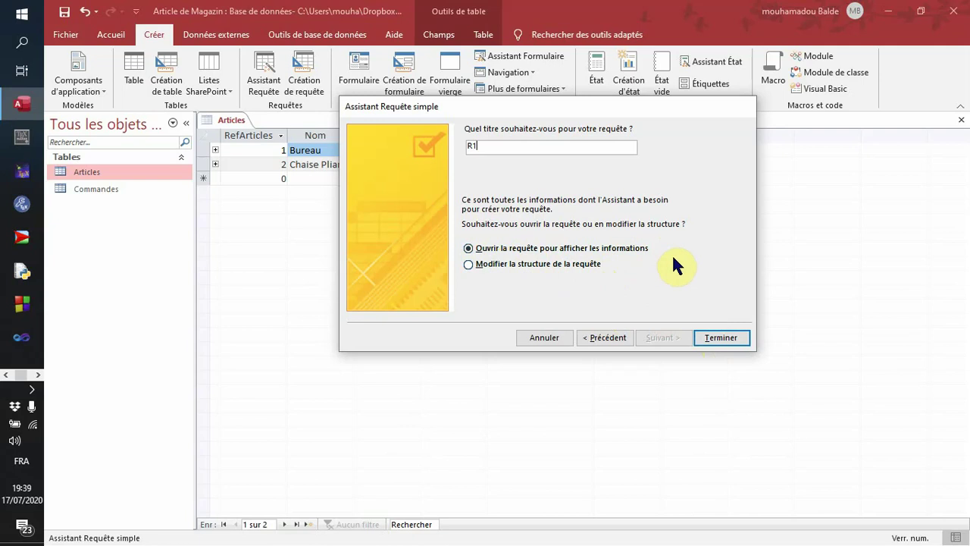
# Finish the simple query wizard, opening query R1 to display its information.
pyautogui.click(724, 340)
pyautogui.click(724, 340)
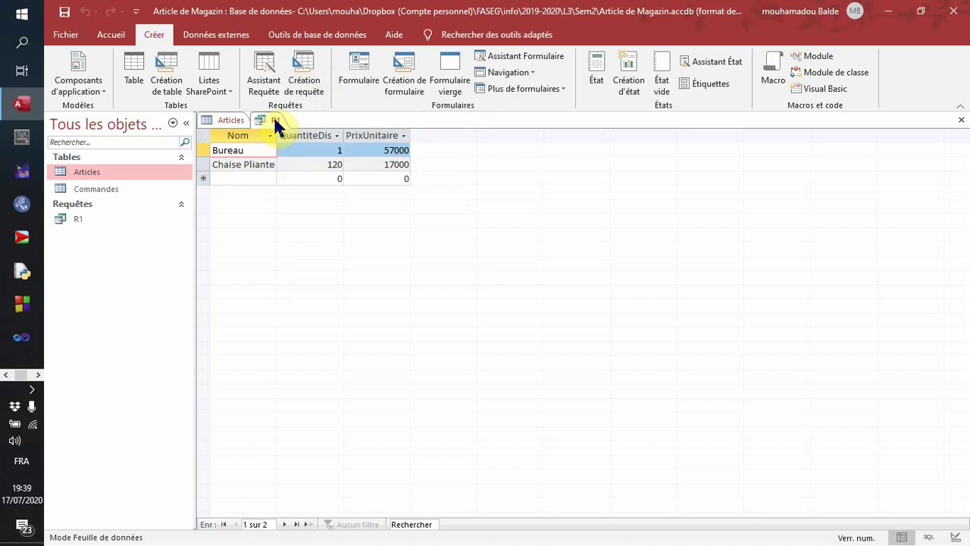
# Start a new query in design view and add the Articles table as its source.
pyautogui.click(304, 73)
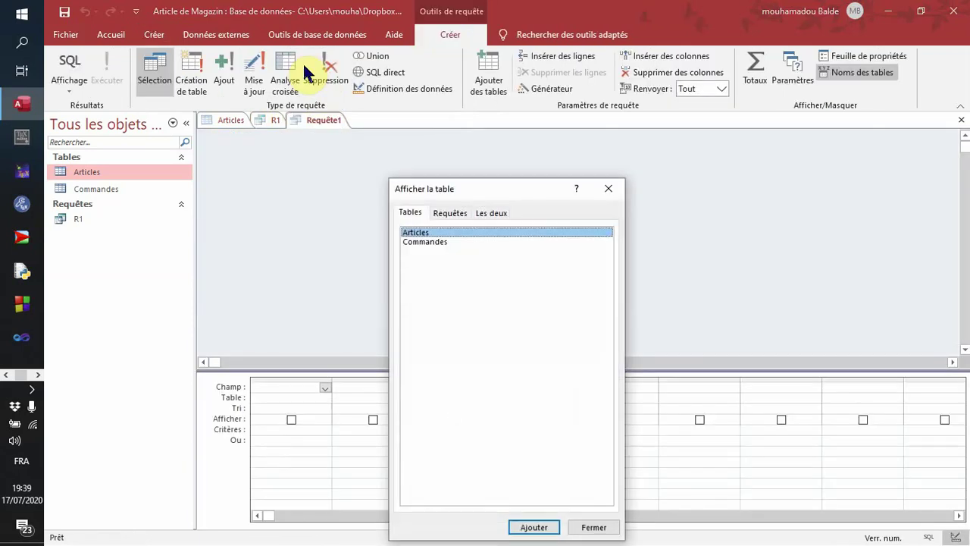
pyautogui.moveTo(478, 188); pyautogui.dragTo(517, 36)
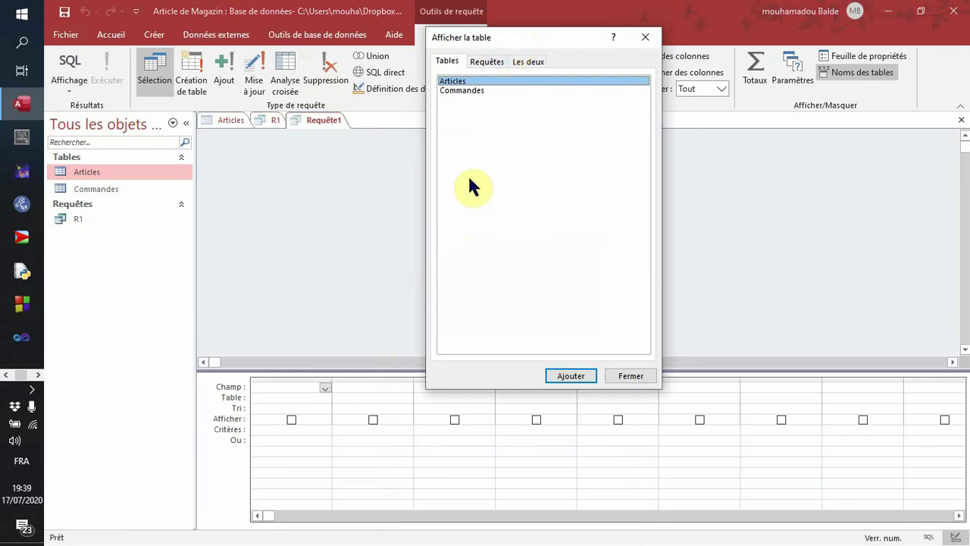
pyautogui.click(478, 62)
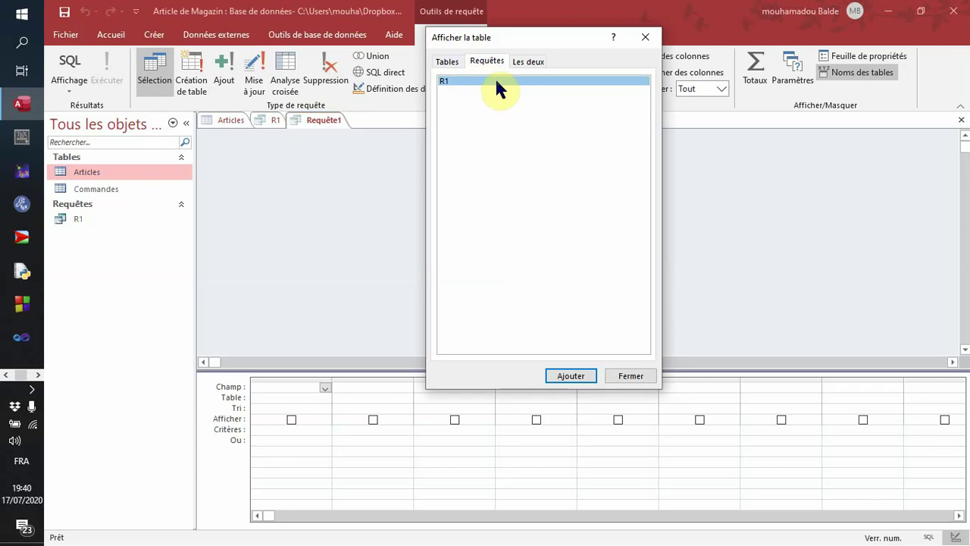
pyautogui.click(446, 63)
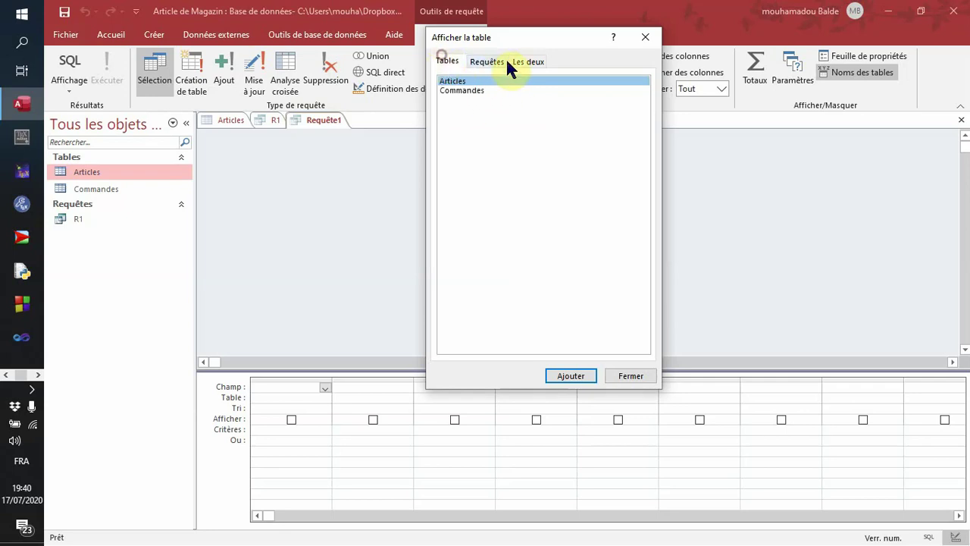
pyautogui.click(526, 61)
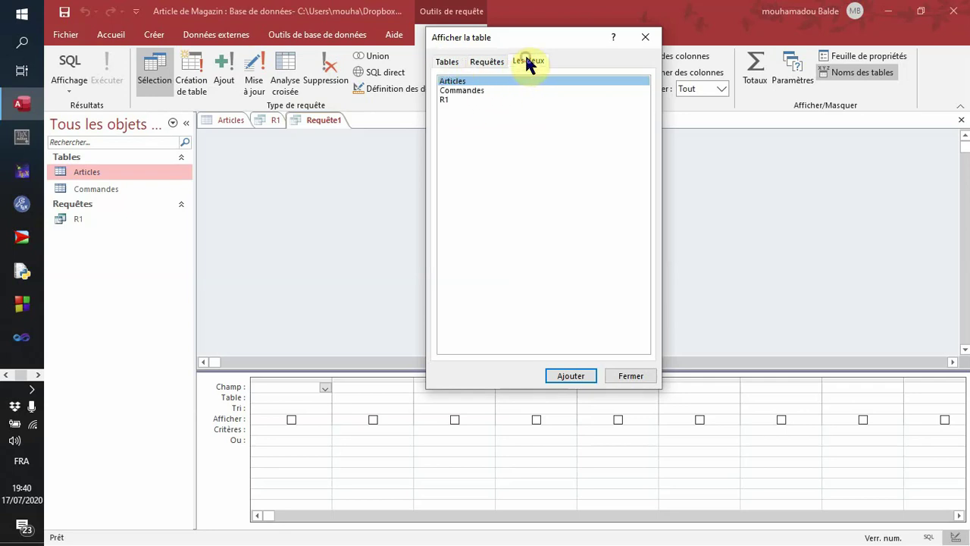
pyautogui.click(451, 61)
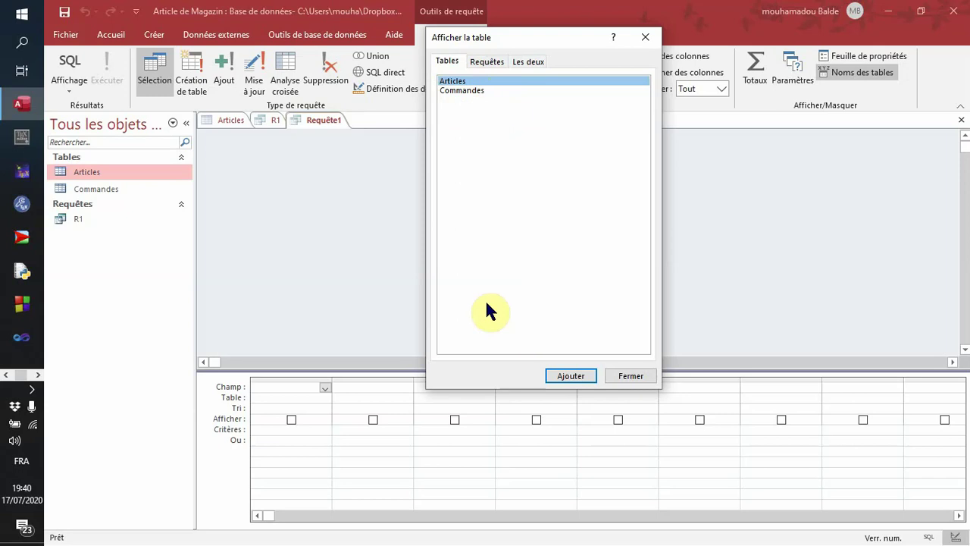
pyautogui.click(457, 85)
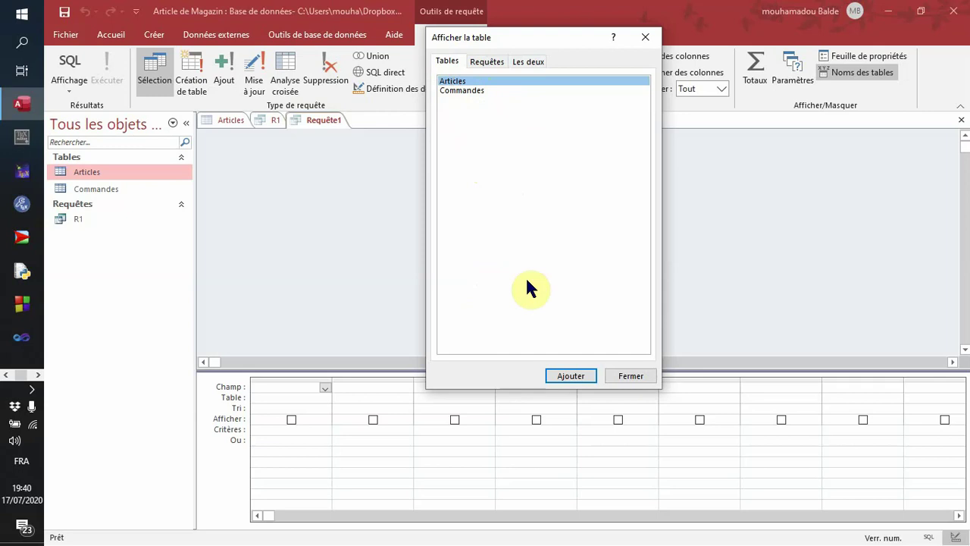
pyautogui.click(580, 377)
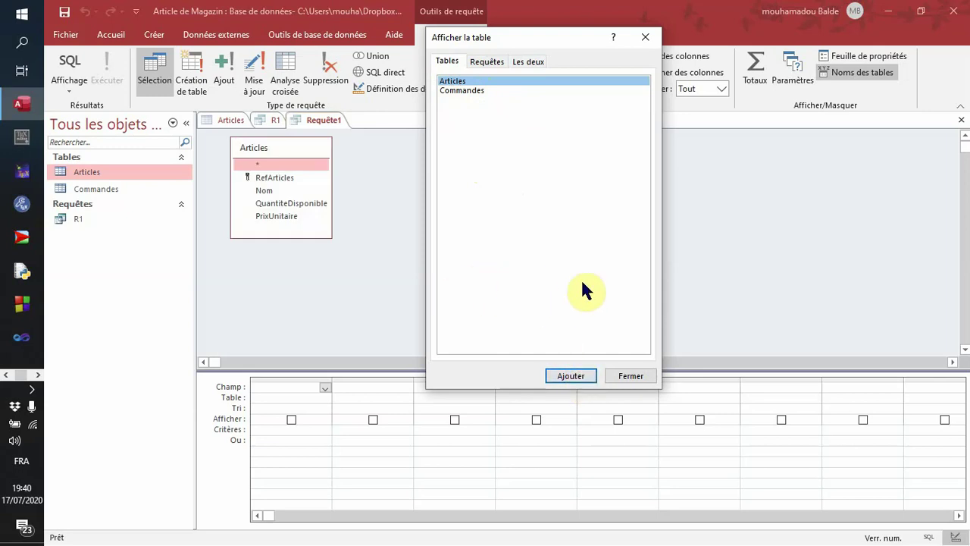
pyautogui.click(632, 376)
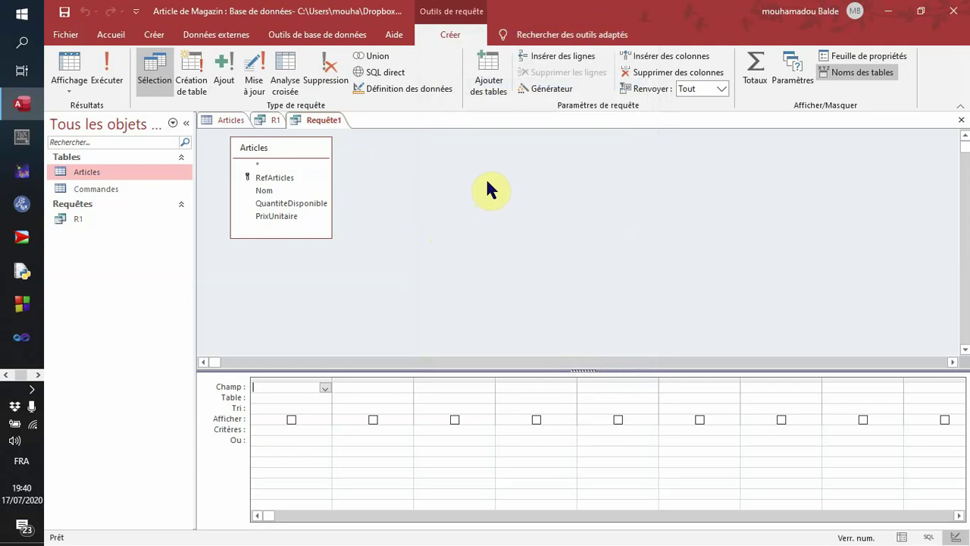
# Reopen the table selection dialog in two different ways, closing it each time without adding a table.
pyautogui.rightClick(524, 169)
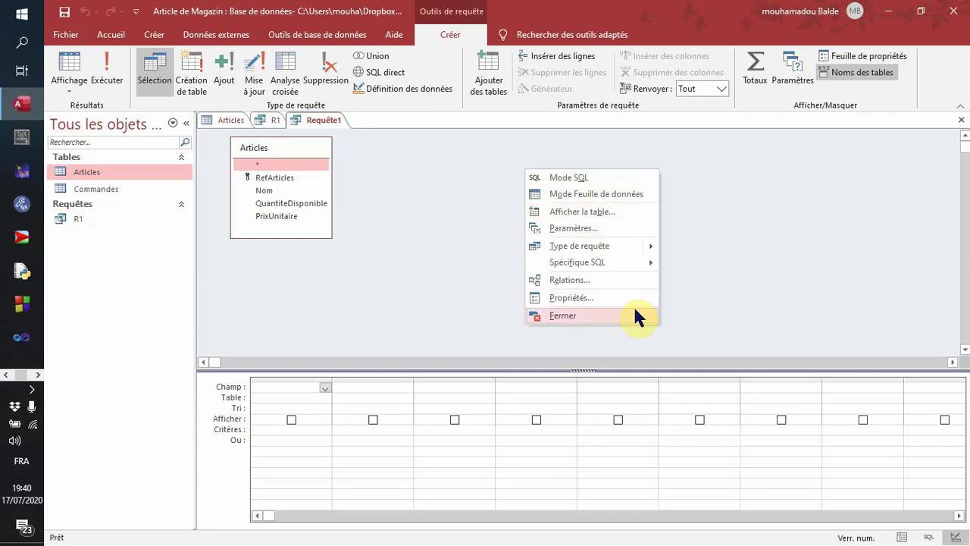
pyautogui.click(577, 212)
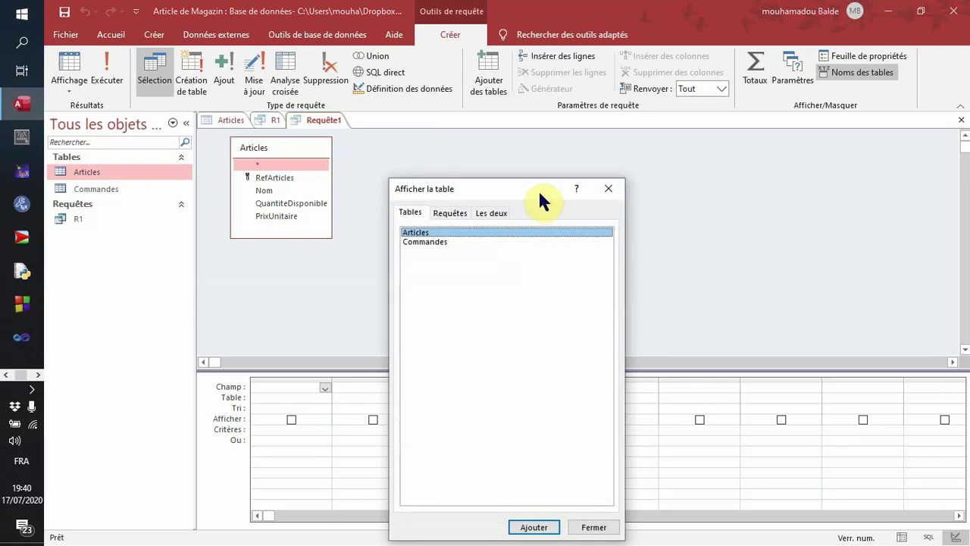
pyautogui.click(604, 190)
pyautogui.click(494, 76)
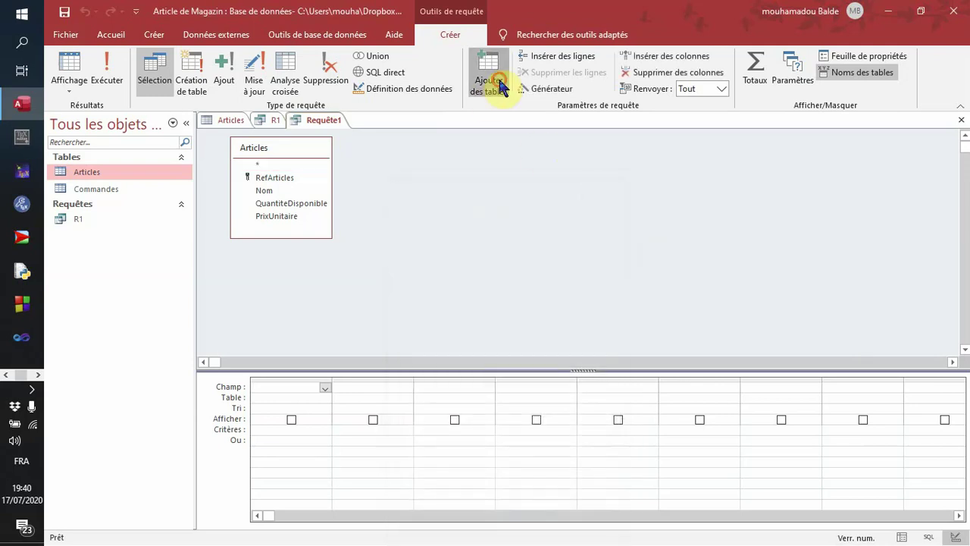
pyautogui.click(603, 188)
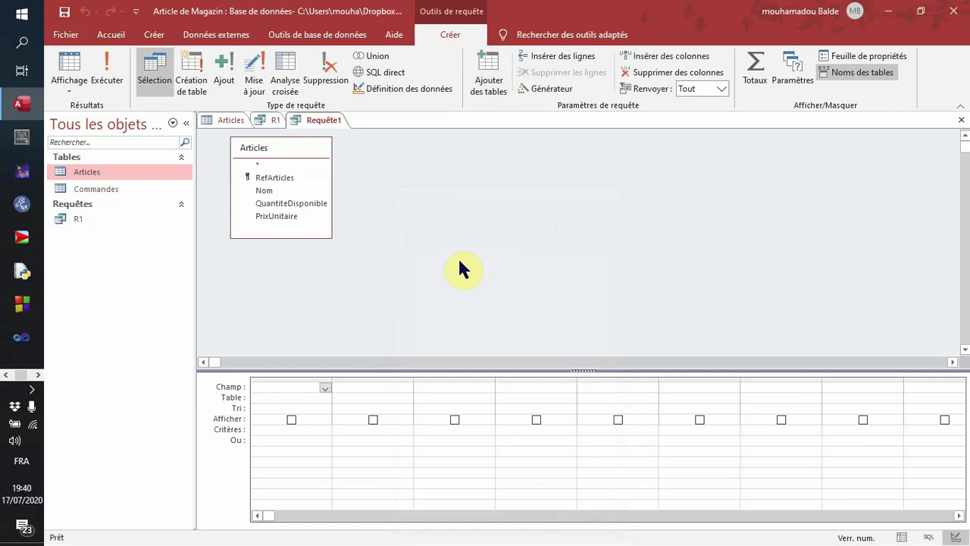
# Move the Articles field list toward the middle of the query design area.
pyautogui.moveTo(266, 148); pyautogui.dragTo(320, 155)
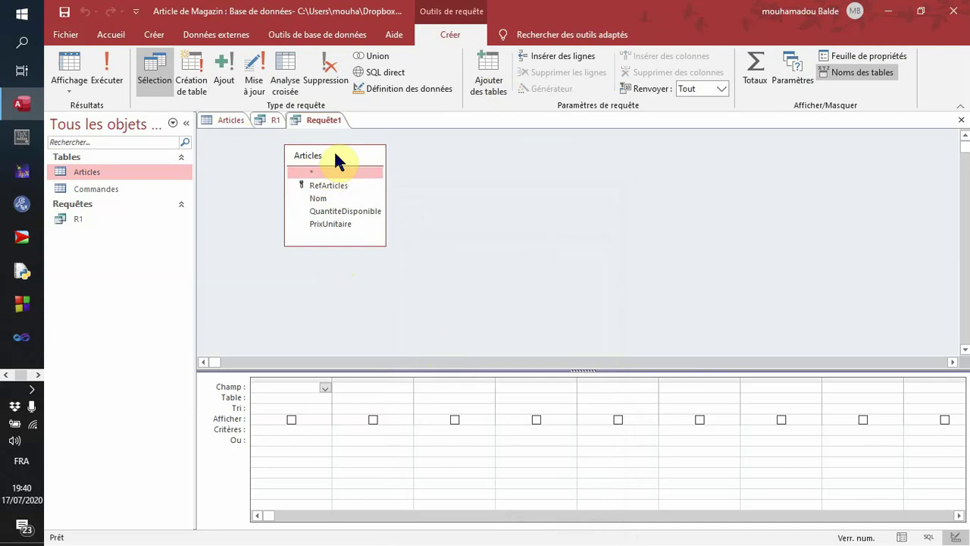
pyautogui.moveTo(336, 152); pyautogui.dragTo(425, 170)
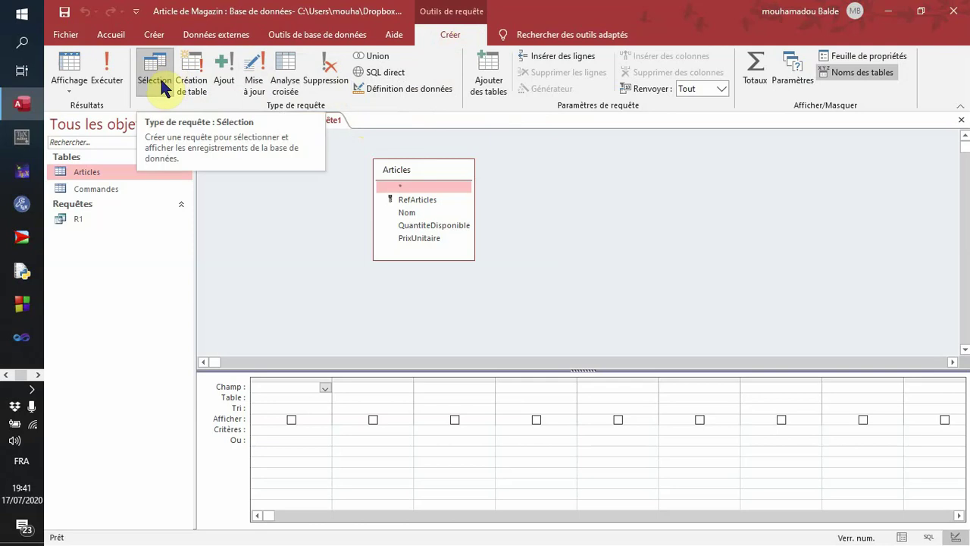
pyautogui.hotkey('alt', 'Tab')
pyautogui.hotkey('alt', 'Tab')
pyautogui.hotkey('alt', 'Tab')
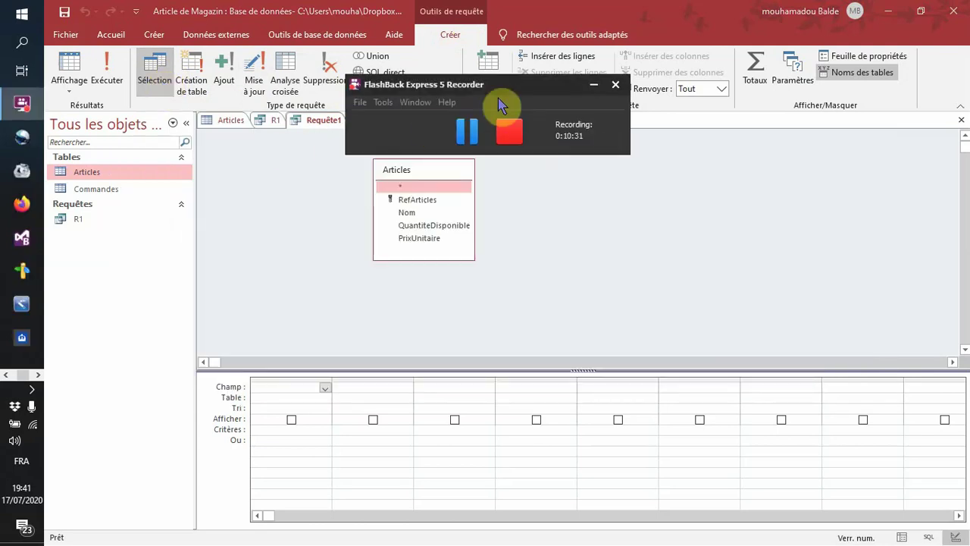
pyautogui.click(467, 131)
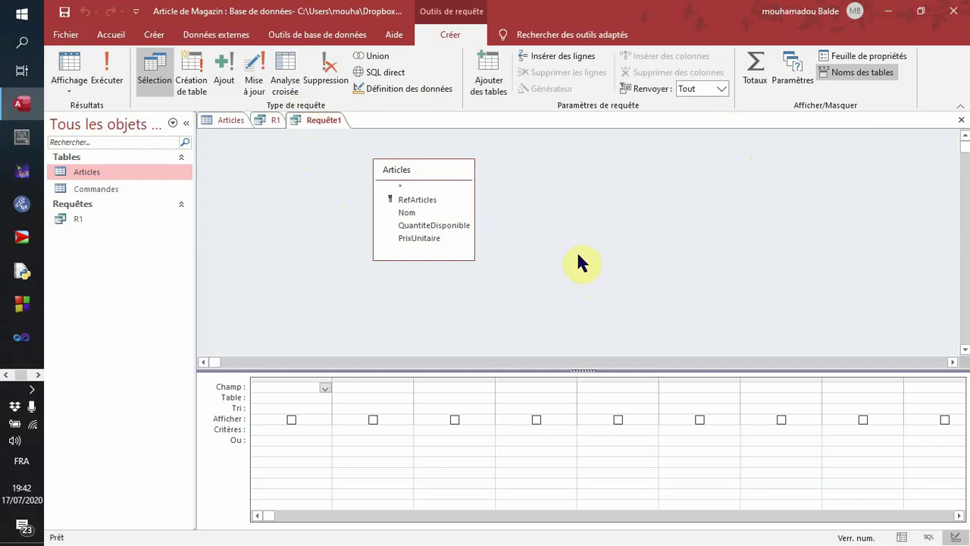
# Shift the Articles field list slightly upward and add Nom, QuantiteDisponible and PrixUnitaire to the query design grid.
pyautogui.click(448, 168)
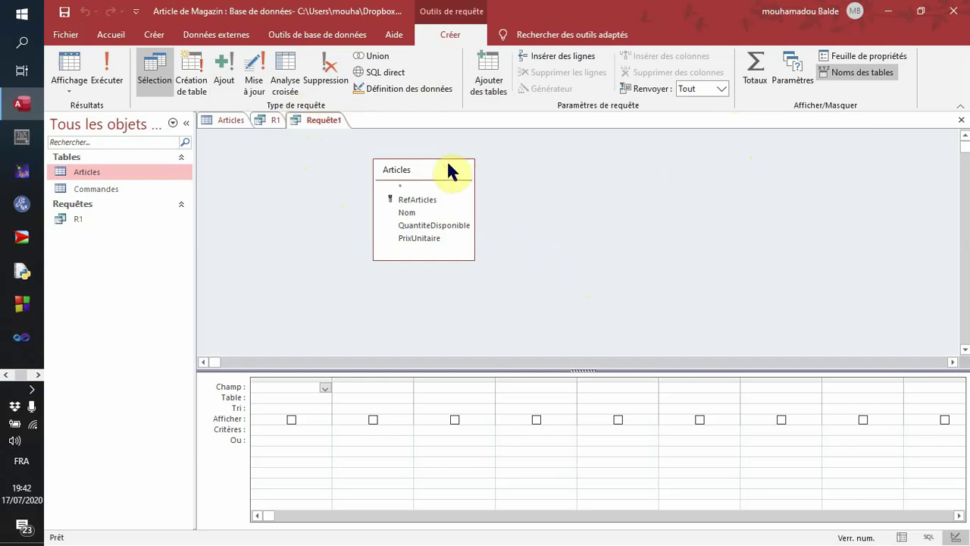
pyautogui.moveTo(448, 168); pyautogui.dragTo(445, 151)
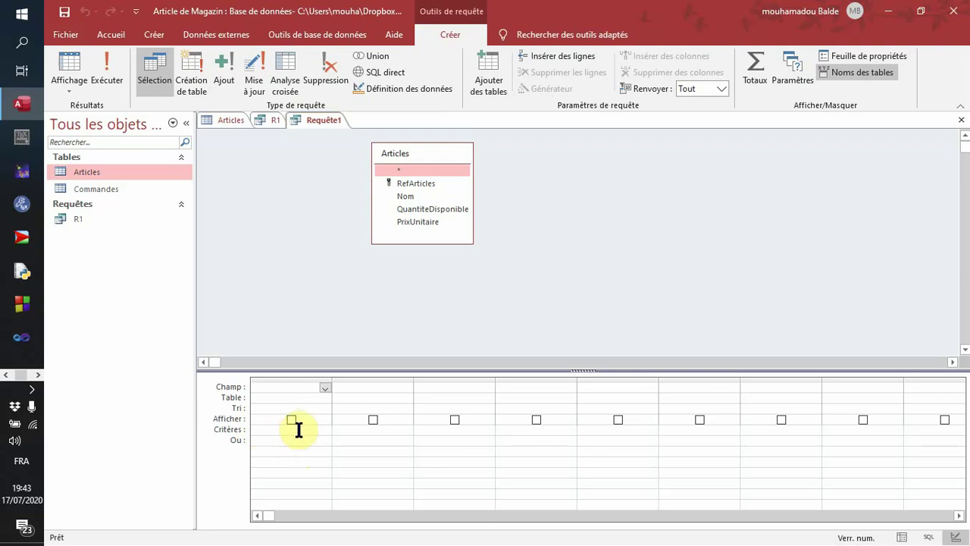
pyautogui.click(298, 430)
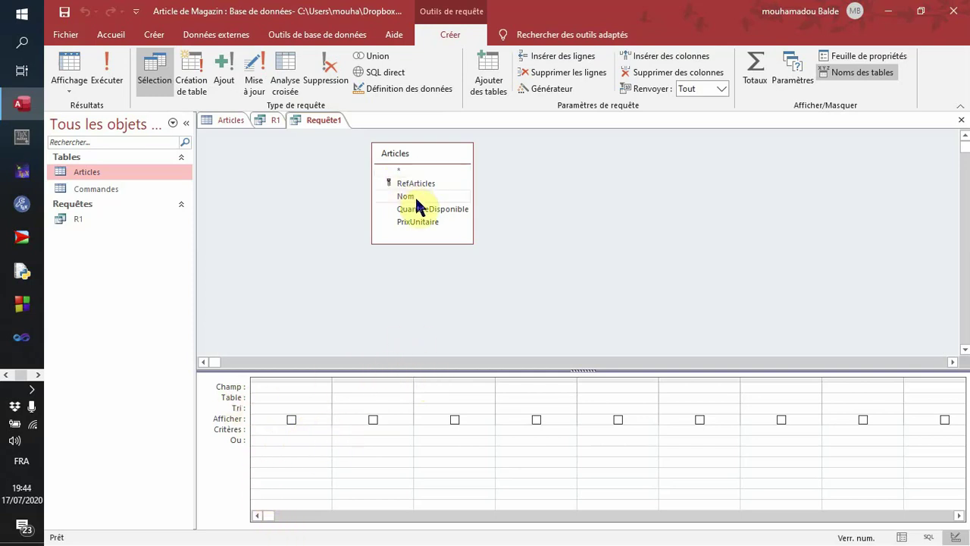
pyautogui.click(410, 197)
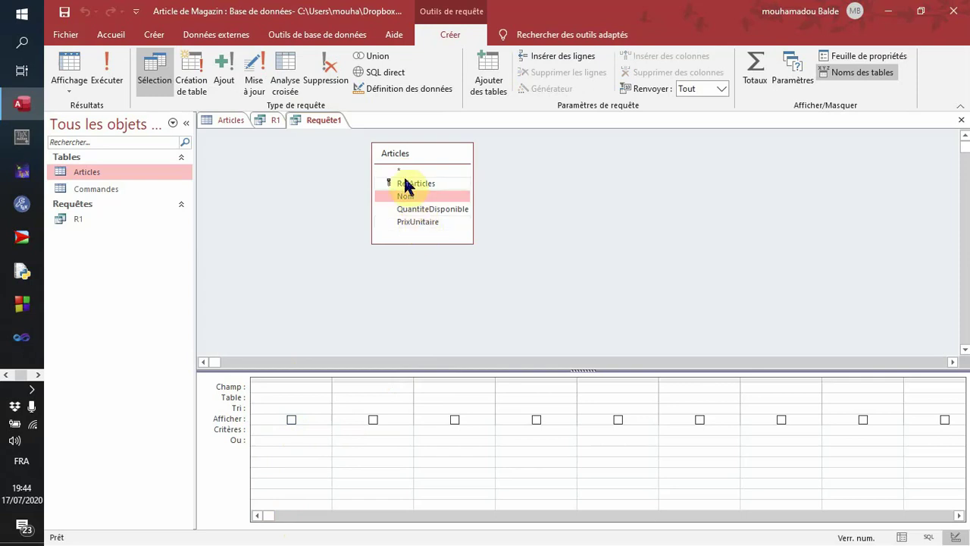
pyautogui.click(404, 198)
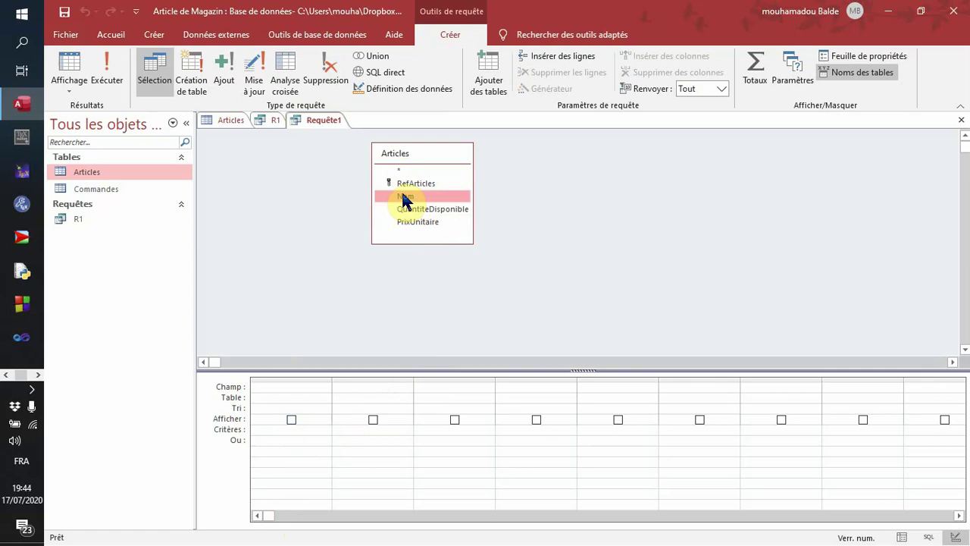
pyautogui.doubleClick(406, 197)
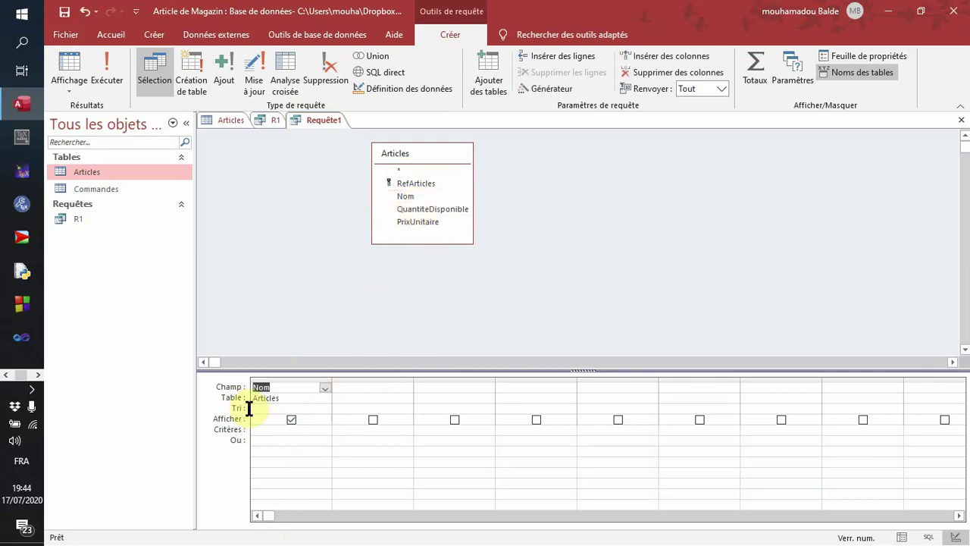
pyautogui.doubleClick(400, 210)
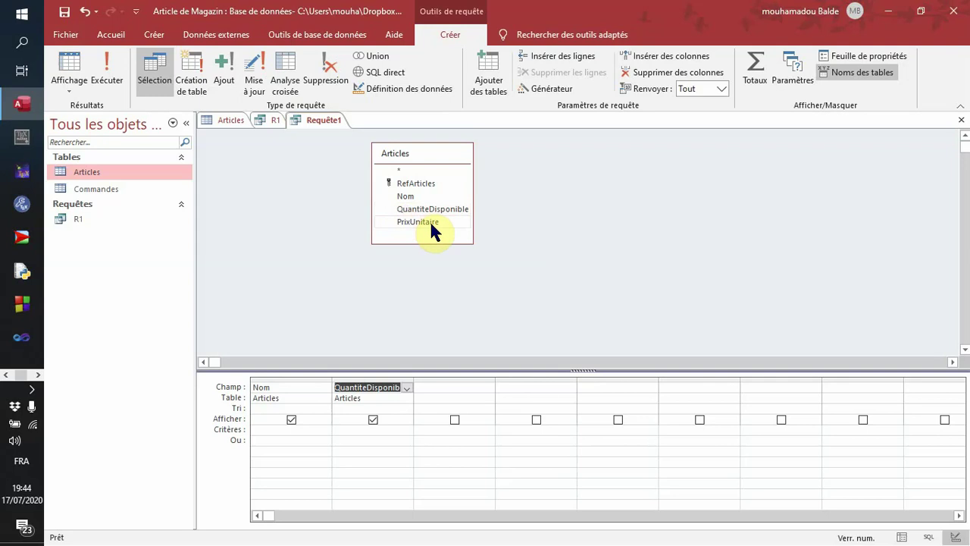
pyautogui.click(431, 221)
pyautogui.doubleClick(430, 221)
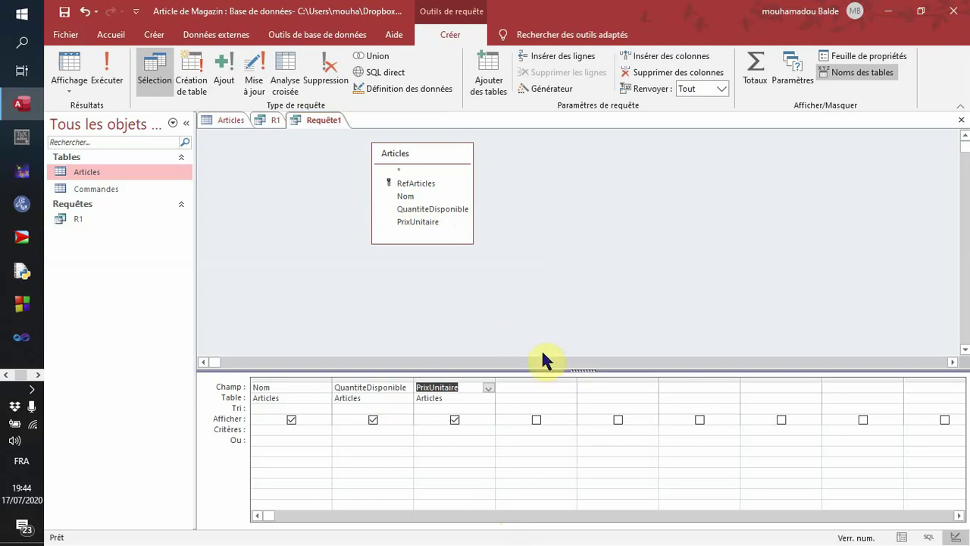
# Try hiding the PrixUnitaire column from the query's output, and turn its display back on.
pyautogui.click(454, 421)
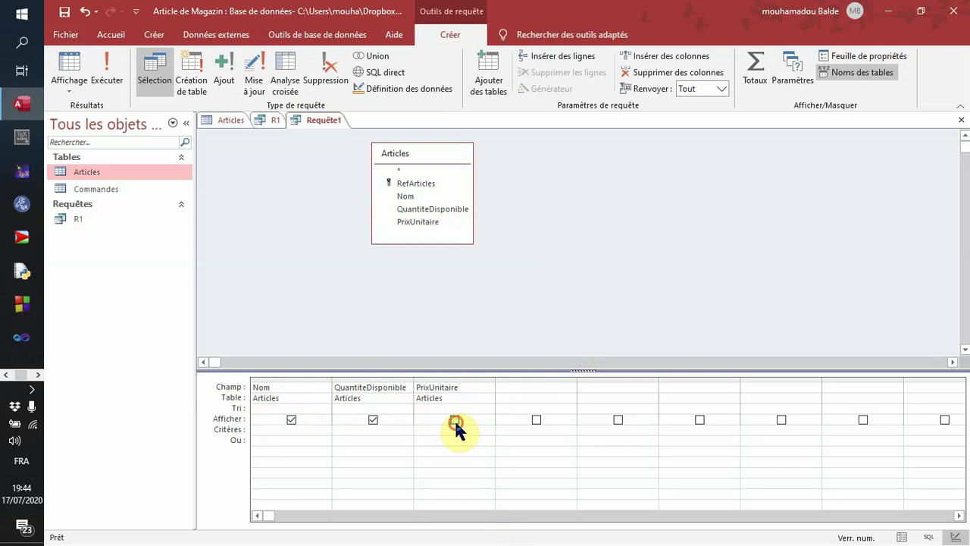
pyautogui.click(455, 420)
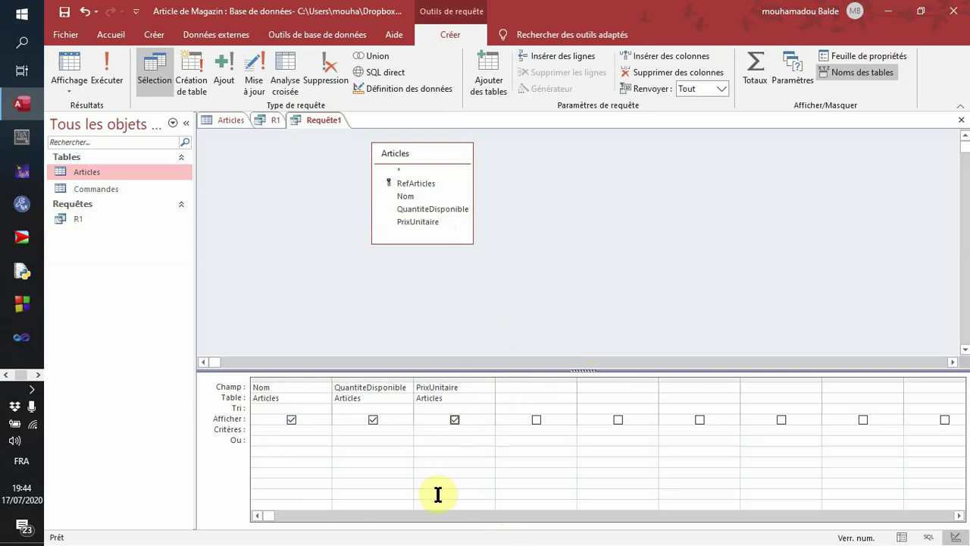
pyautogui.click(453, 420)
pyautogui.click(452, 421)
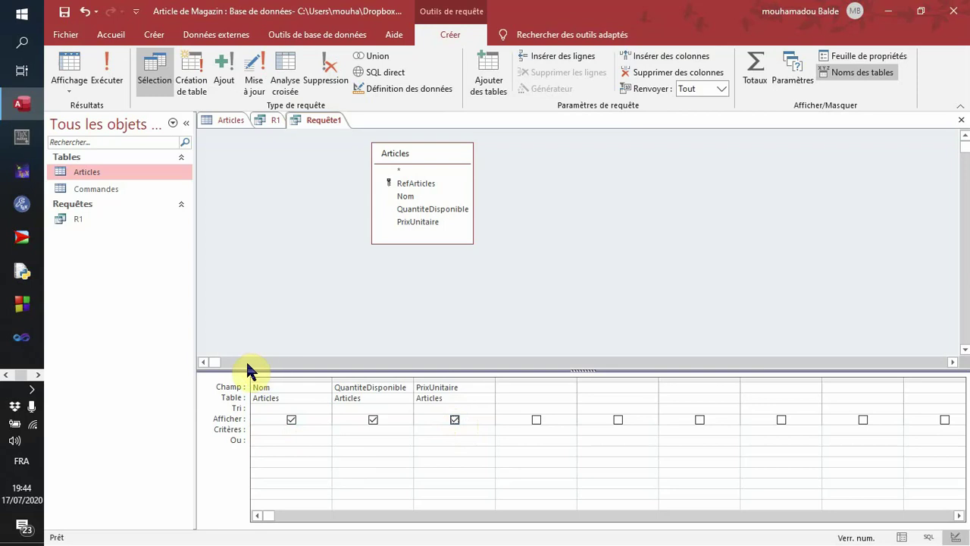
# Run the new query and save it under the name R1-bis.
pyautogui.click(111, 74)
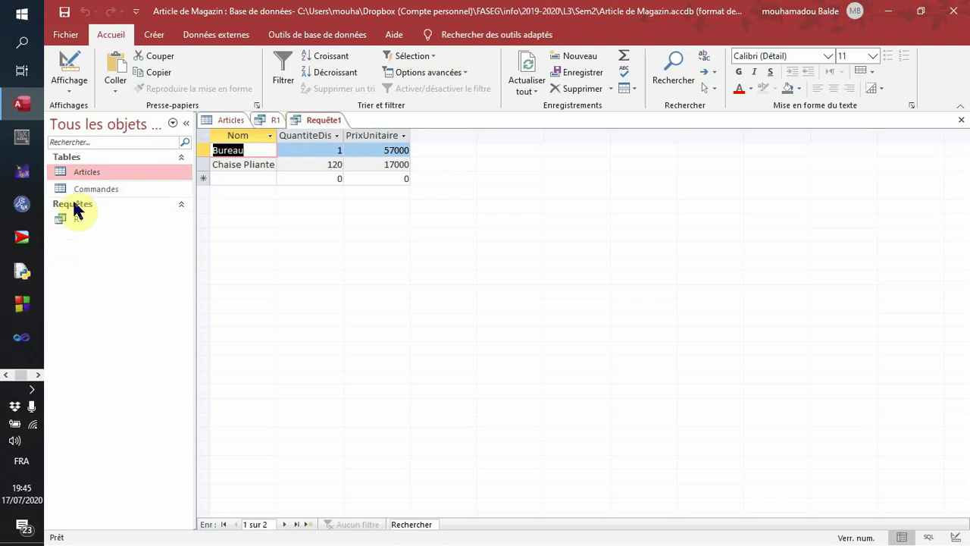
pyautogui.rightClick(324, 120)
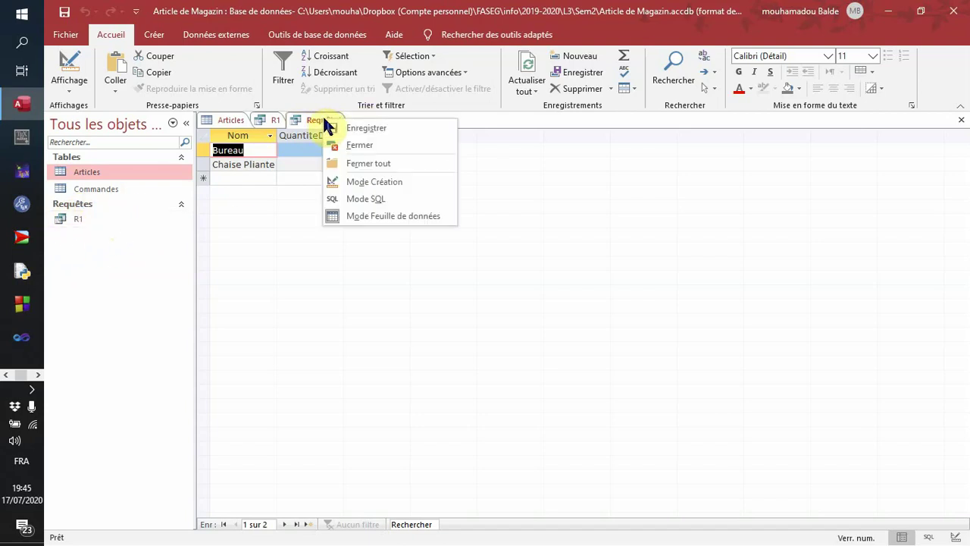
pyautogui.click(356, 130)
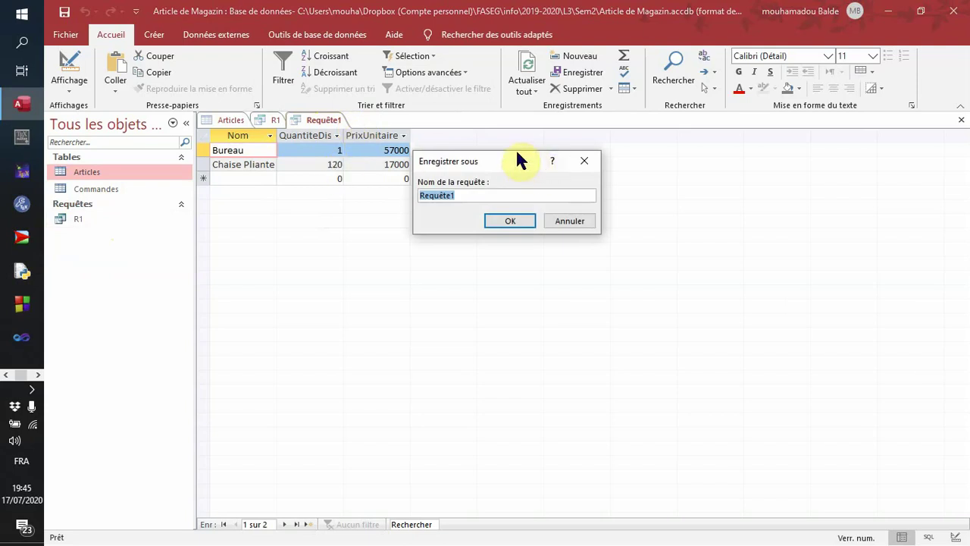
pyautogui.moveTo(517, 159); pyautogui.dragTo(547, 175)
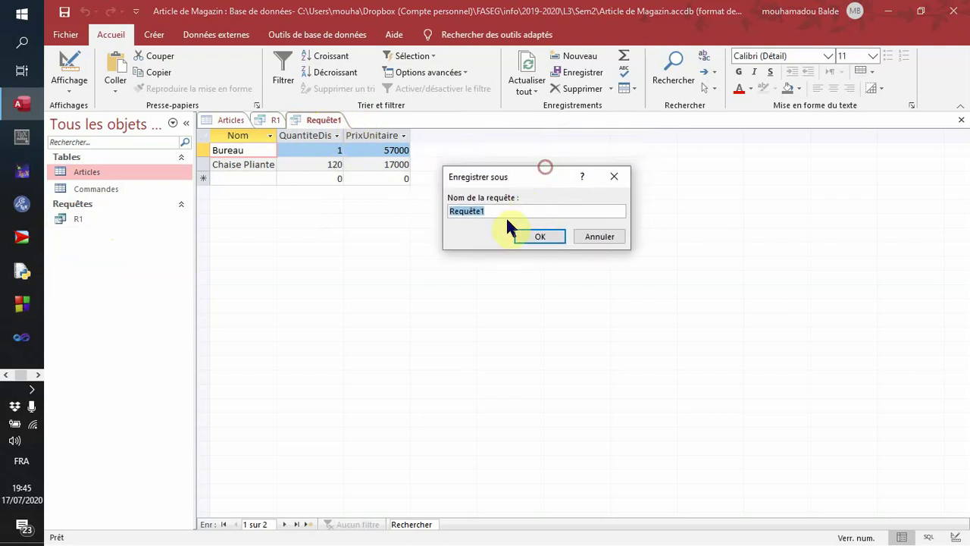
pyautogui.click(511, 211)
pyautogui.press('BackSpace')
pyautogui.press('BackSpace')
pyautogui.press('BackSpace')
pyautogui.press('BackSpace')
pyautogui.press('BackSpace')
pyautogui.press('BackSpace')
pyautogui.press('BackSpace')
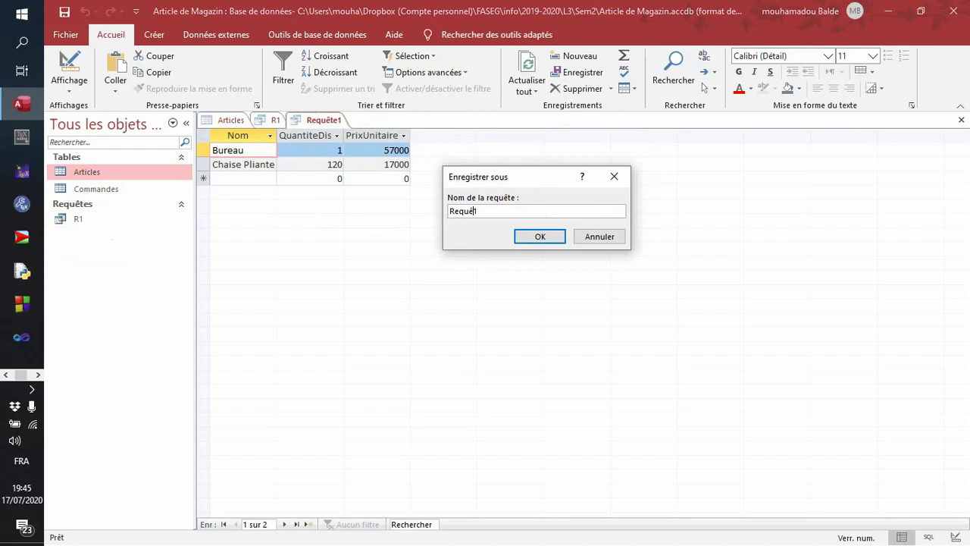
pyautogui.write('1-bis')
pyautogui.click(532, 236)
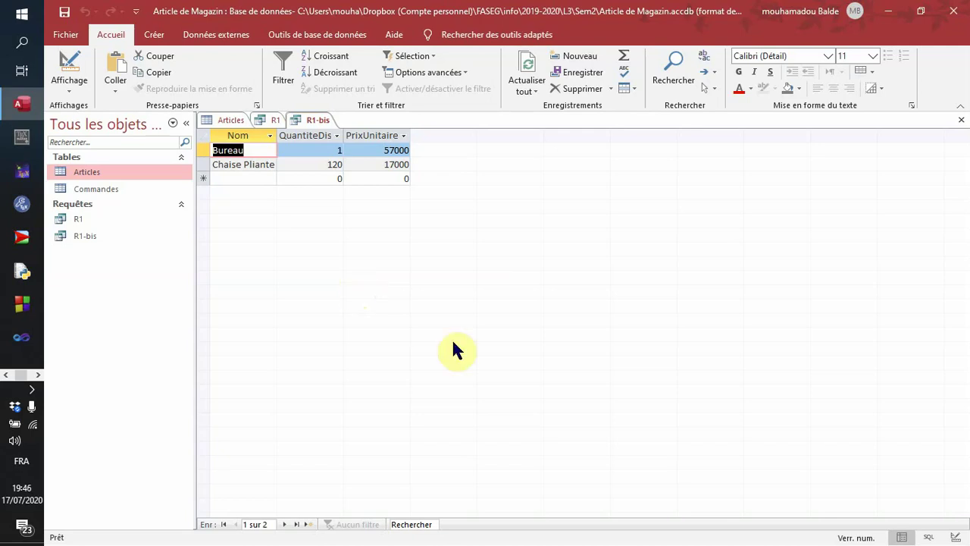
# Switch to Paint and start a second text item below the first one, reading "2- Afficher les articles".
pyautogui.hotkey('alt', 'Tab')
pyautogui.press('Tab')
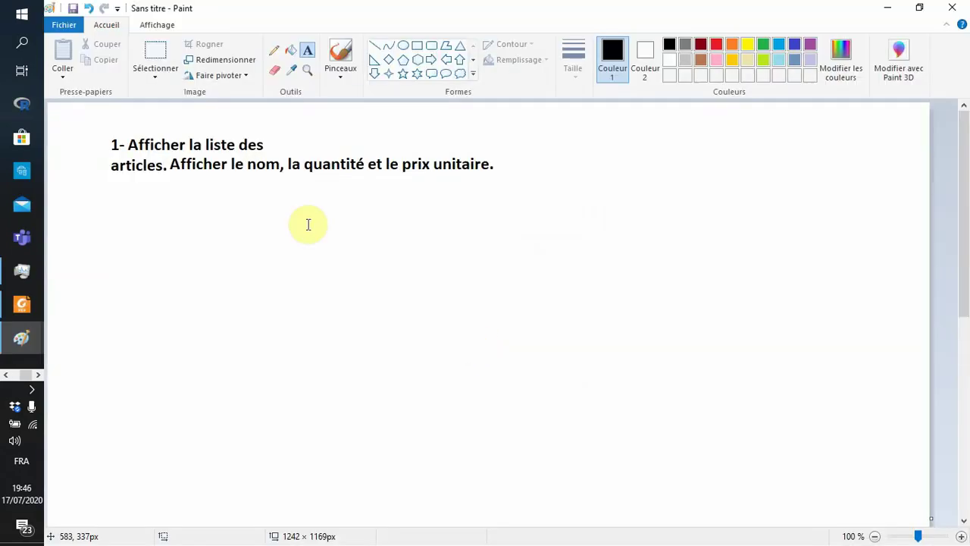
pyautogui.click(112, 202)
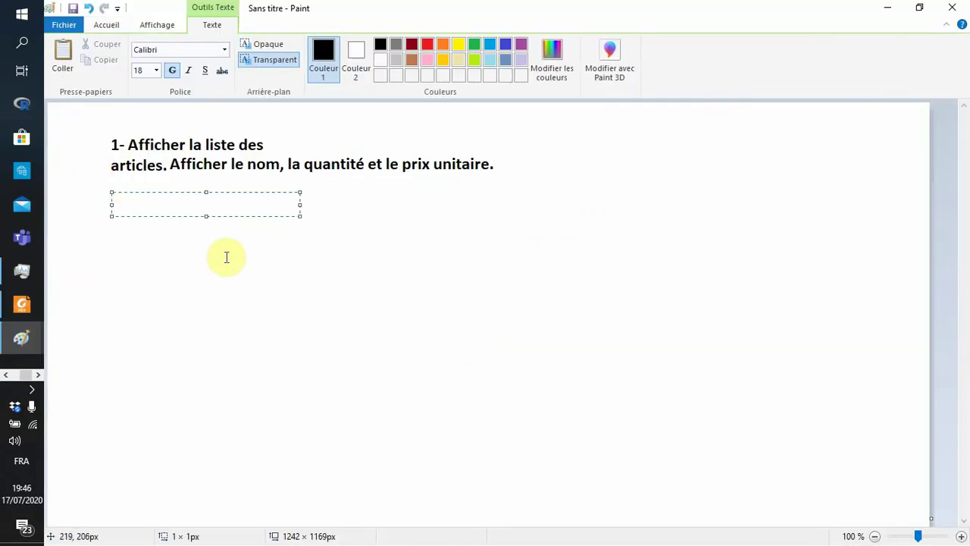
pyautogui.write('2')
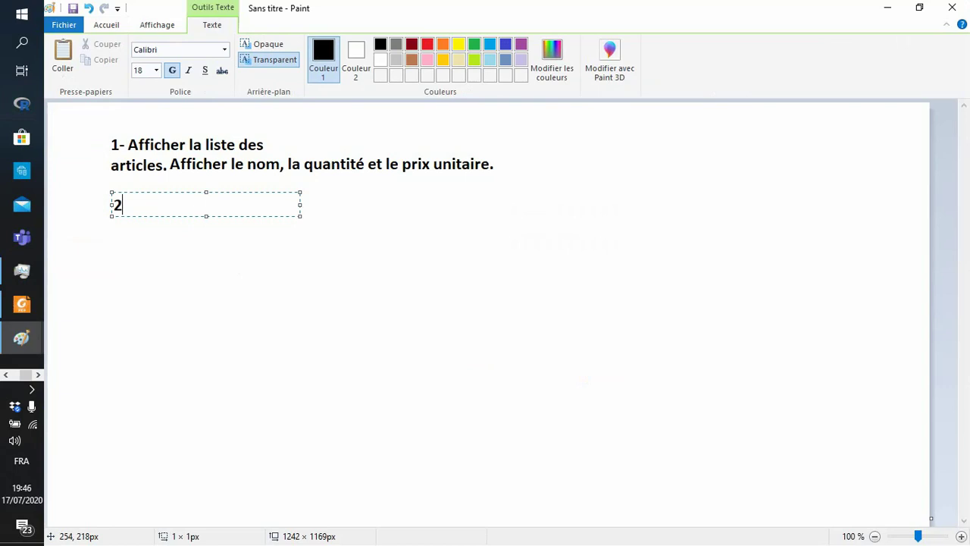
pyautogui.write('-')
pyautogui.write('Afi')
pyautogui.press('BackSpace')
pyautogui.write('fiche')
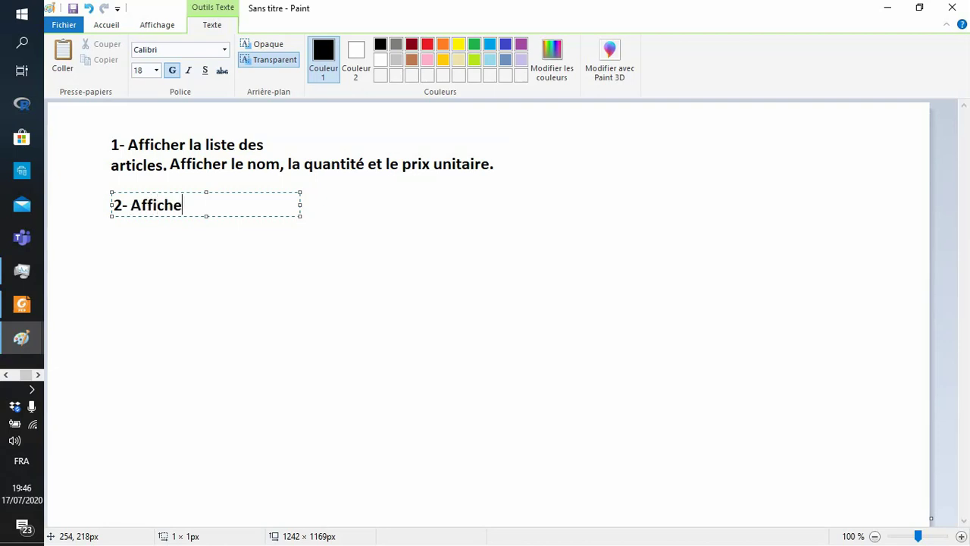
pyautogui.write('r les articles')
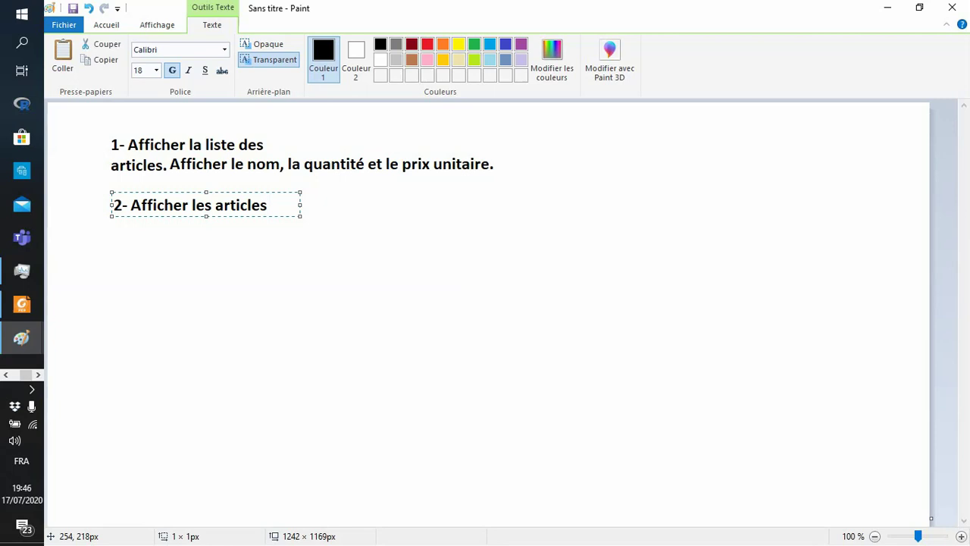
# Replace the word "articles" in item 2 so that it reads "2- Afficher les commandes des articles.".
pyautogui.press('BackSpace')
pyautogui.press('BackSpace')
pyautogui.press('BackSpace')
pyautogui.press('BackSpace')
pyautogui.press('BackSpace')
pyautogui.press('BackSpace')
pyautogui.press('BackSpace')
pyautogui.press('BackSpace')
pyautogui.write('commandes')
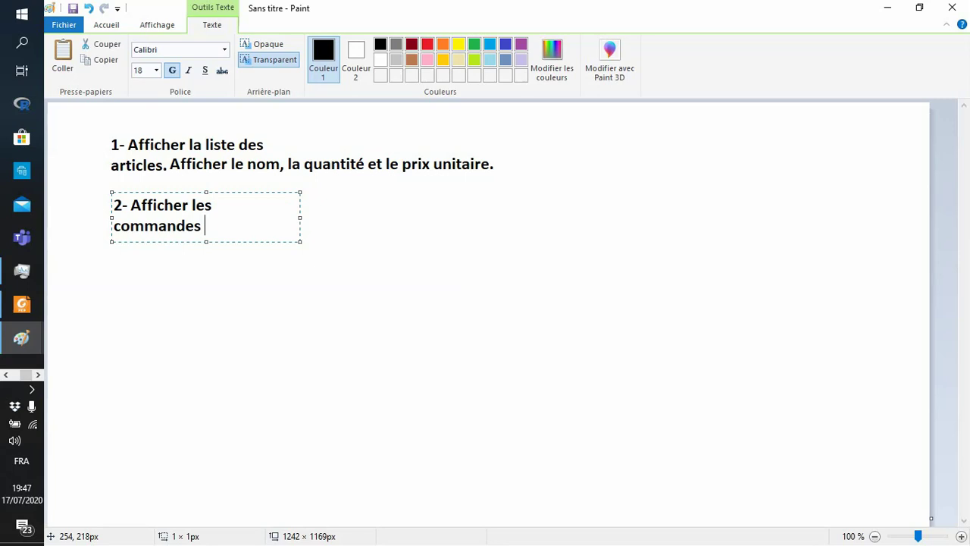
pyautogui.write('des articles')
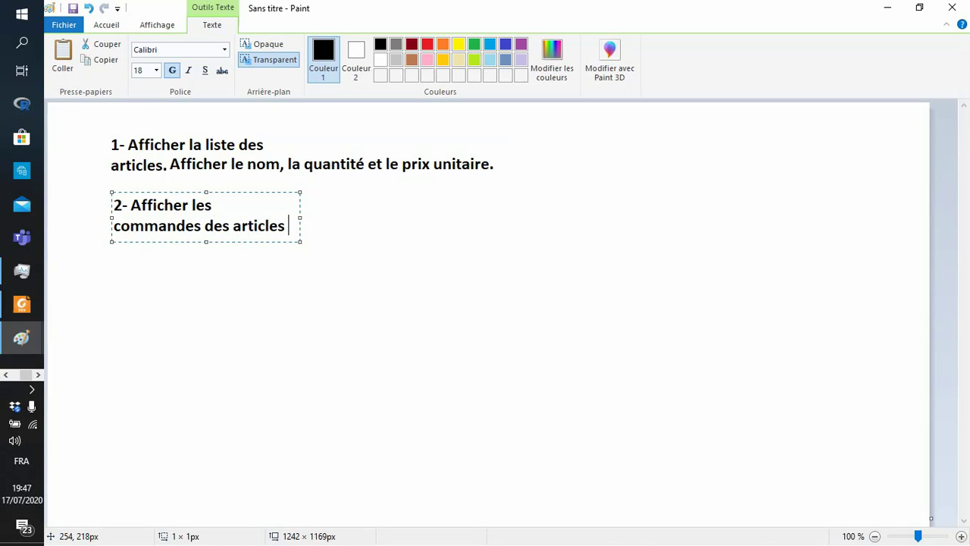
pyautogui.press('BackSpace')
pyautogui.write('.')
# Continue item 2 on a new line with "Affiche le nom, la quantité de l'article,".
pyautogui.press('Return')
pyautogui.write('A')
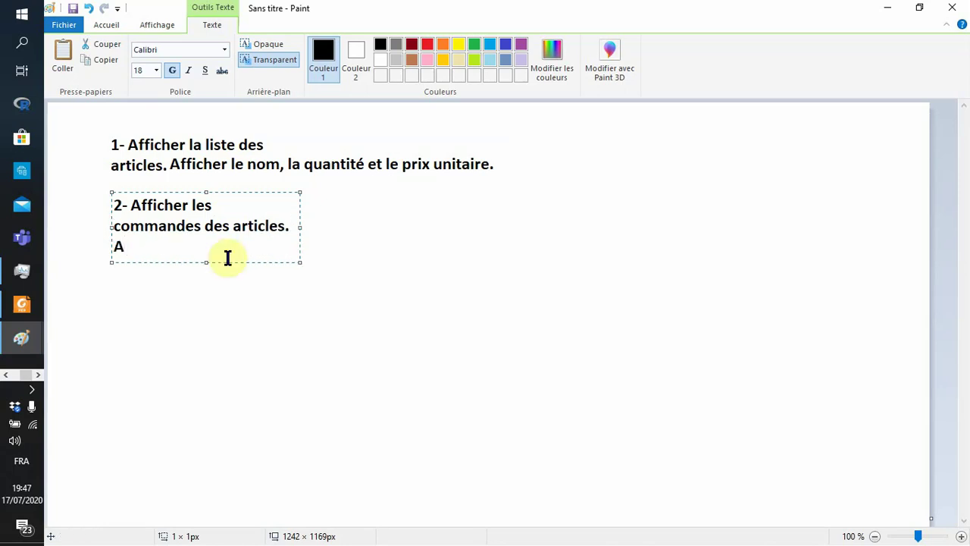
pyautogui.write('ffiche ')
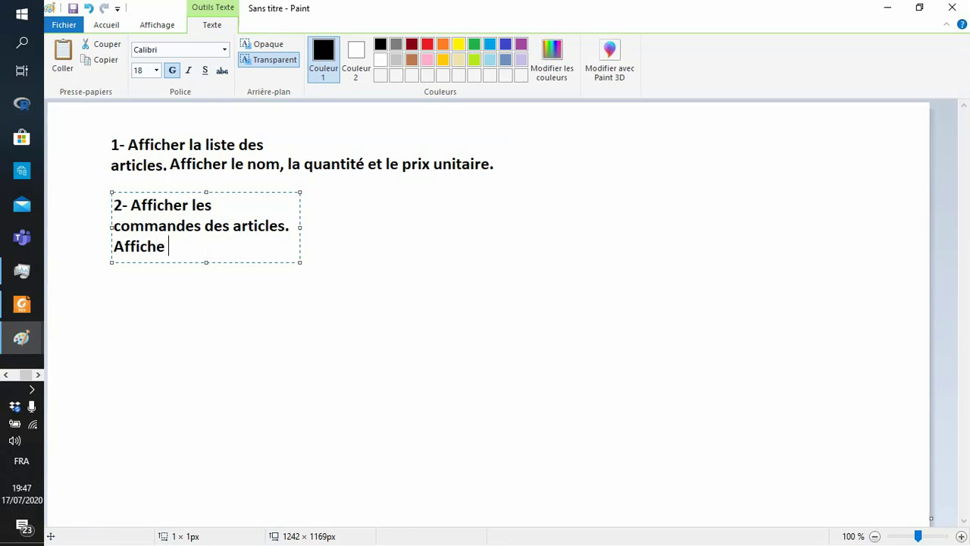
pyautogui.write('les noms')
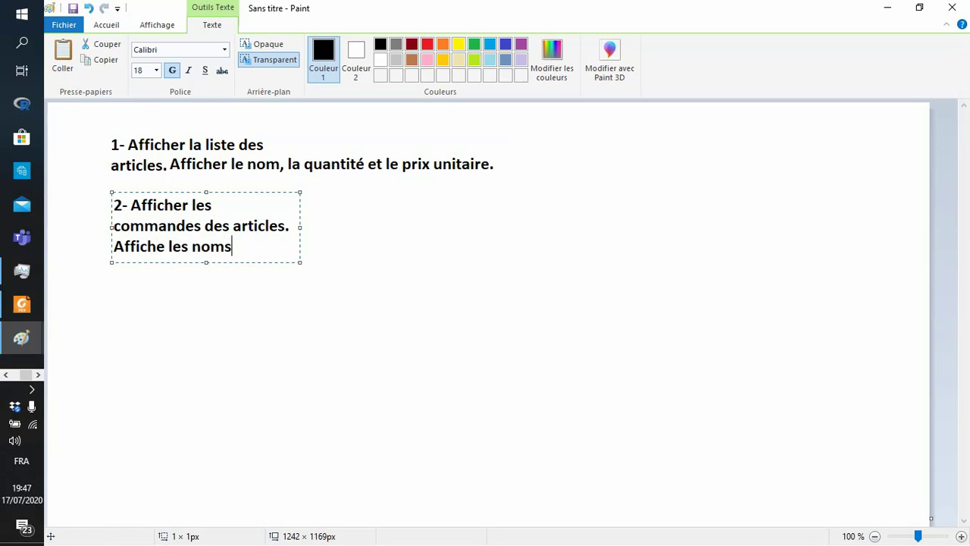
pyautogui.press('BackSpace')
pyautogui.press('BackSpace')
pyautogui.press('BackSpace')
pyautogui.press('BackSpace')
pyautogui.press('BackSpace')
pyautogui.press('BackSpace')
pyautogui.write('nom, la qua')
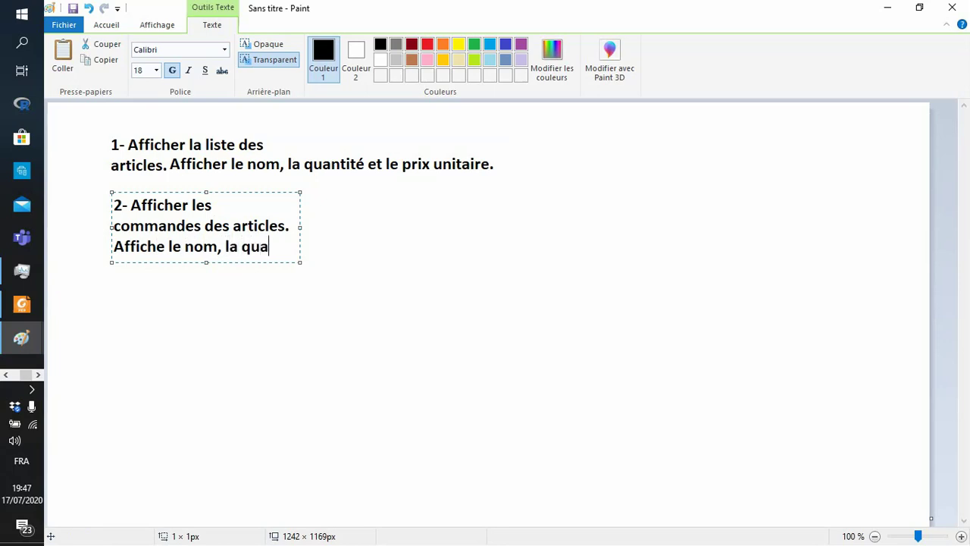
pyautogui.write('ntité')
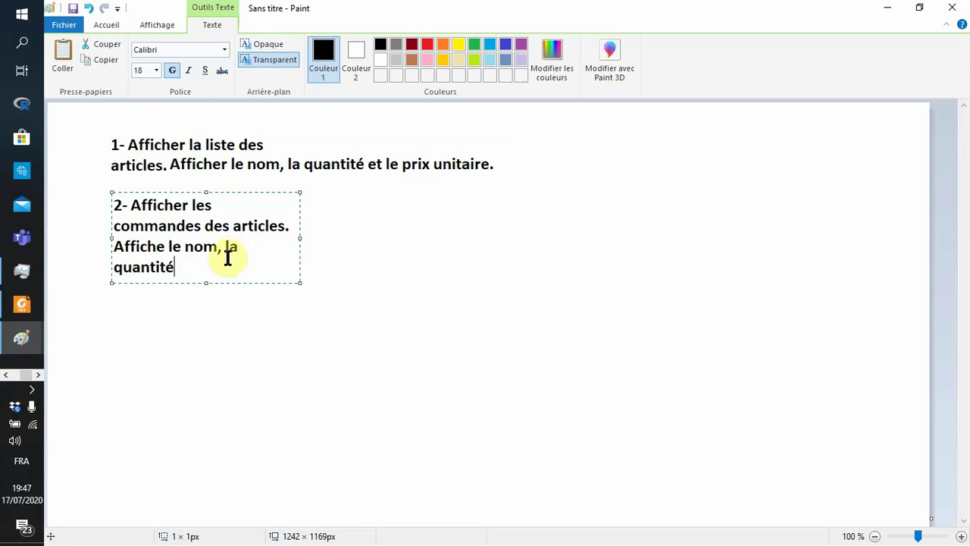
pyautogui.write(' de l')
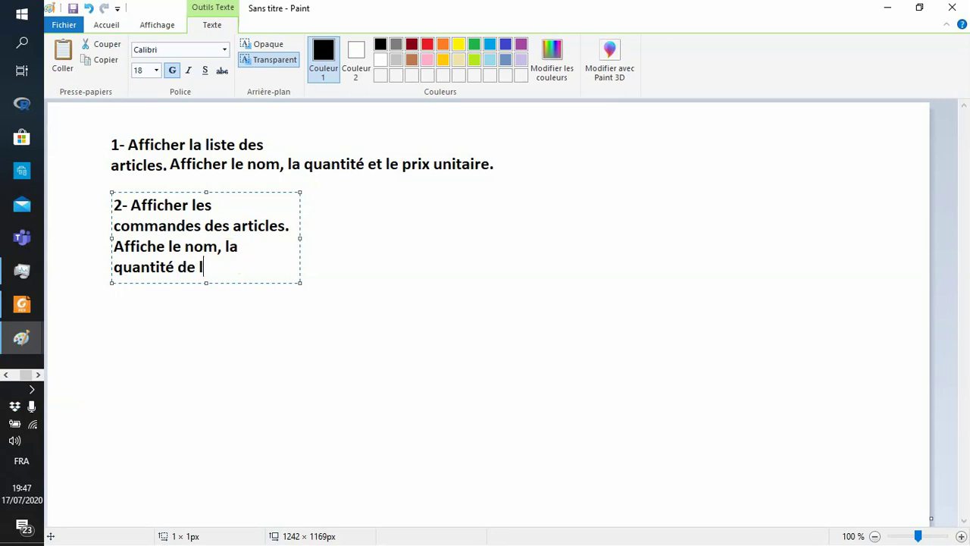
pyautogui.write("'article,")
# Finish item 2 with "la quantité commandée, la reférence de la commande." and widen its text box to about 565 px.
pyautogui.write('la q')
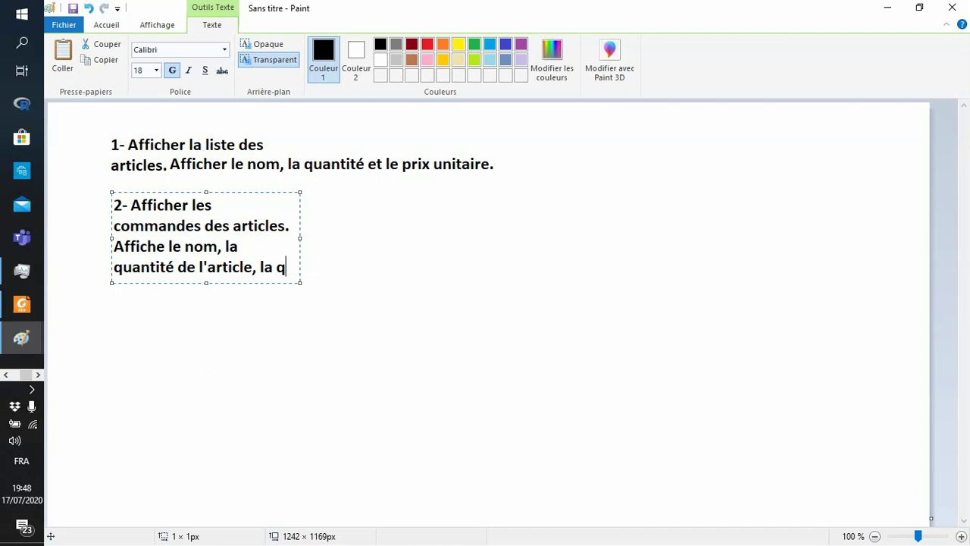
pyautogui.write('uantité ')
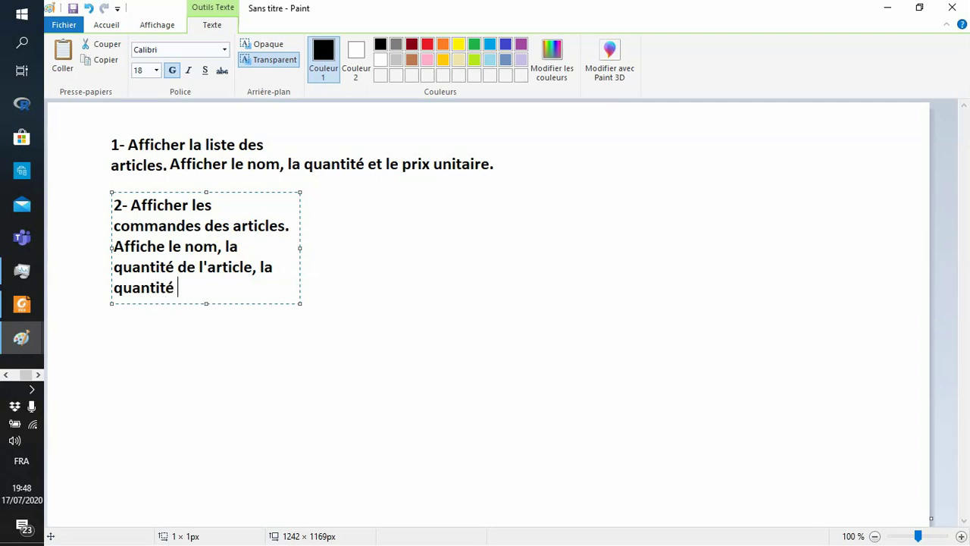
pyautogui.write('comman')
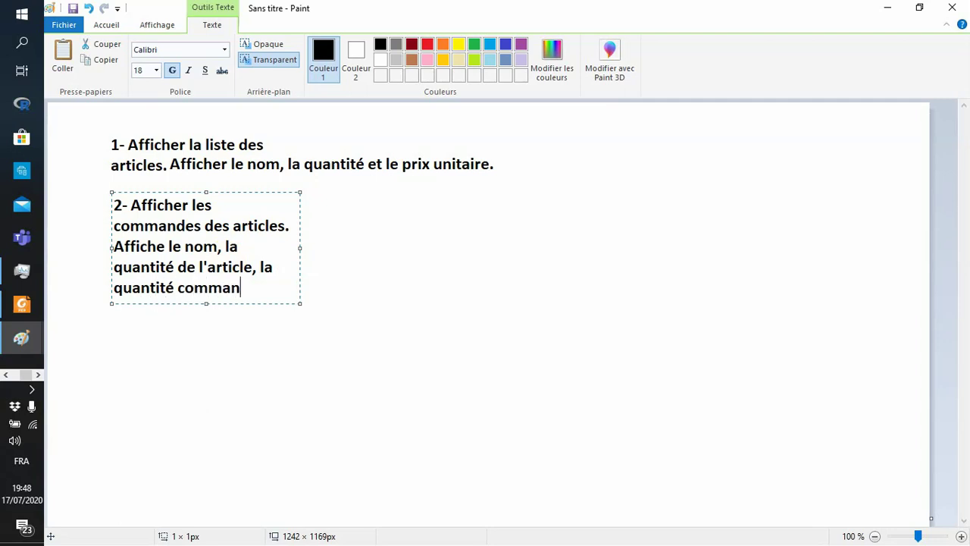
pyautogui.write('dé')
pyautogui.write('e')
pyautogui.write(',')
pyautogui.write('la ')
pyautogui.write('refé')
pyautogui.write('nc')
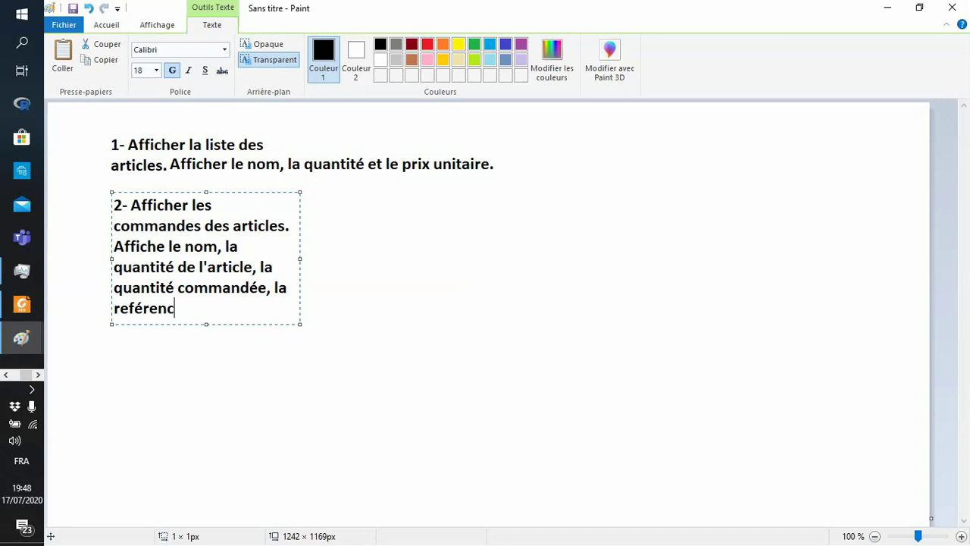
pyautogui.write('e de la commande.')
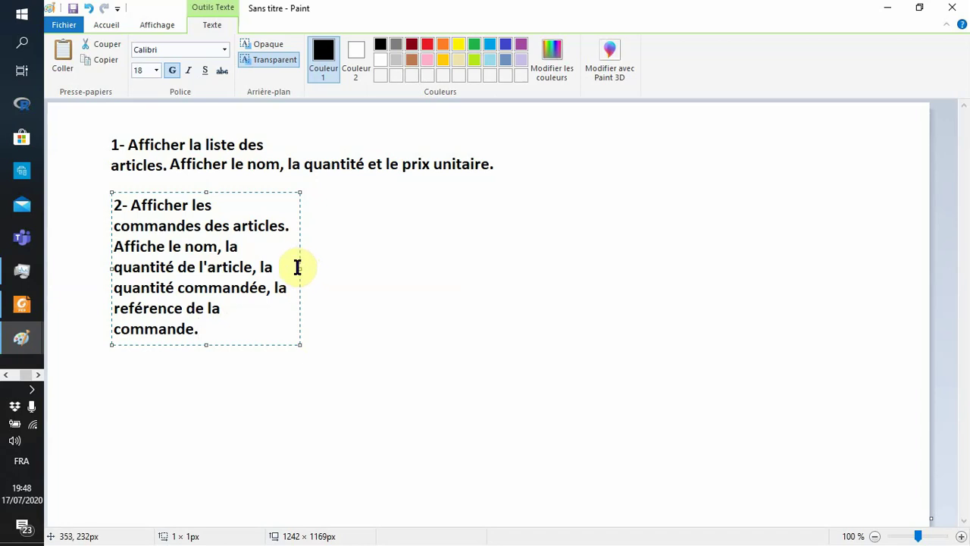
pyautogui.moveTo(300, 268); pyautogui.dragTo(509, 264)
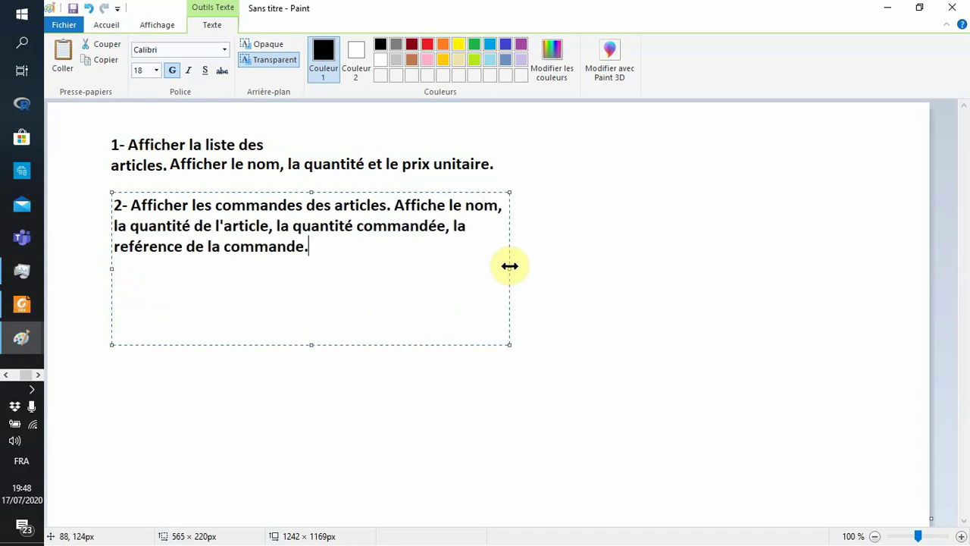
pyautogui.click(432, 373)
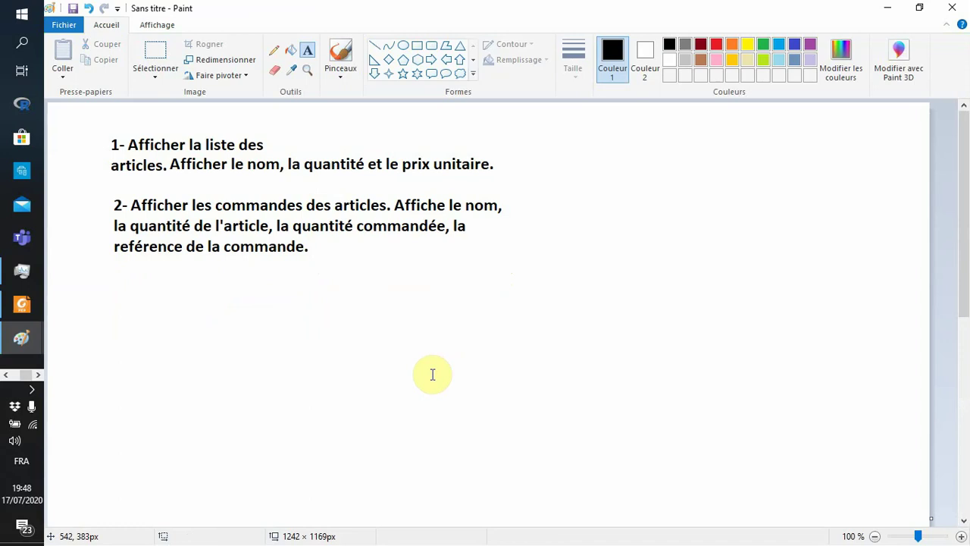
# Switch back to Access and create a new query in design view.
pyautogui.hotkey('alt', 'Tab')
pyautogui.hotkey('alt', 'Tab')
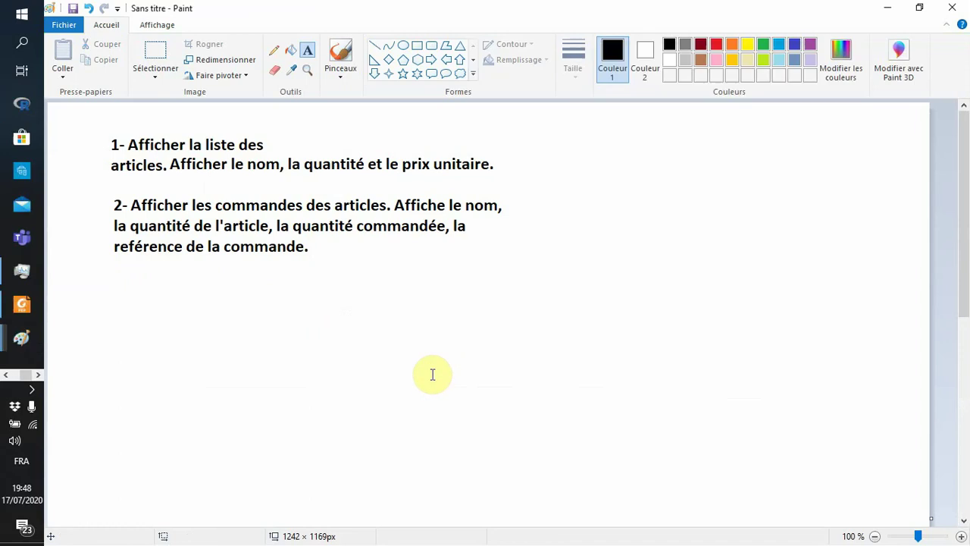
pyautogui.hotkey('alt', 'Tab')
pyautogui.hotkey('alt', 'Tab')
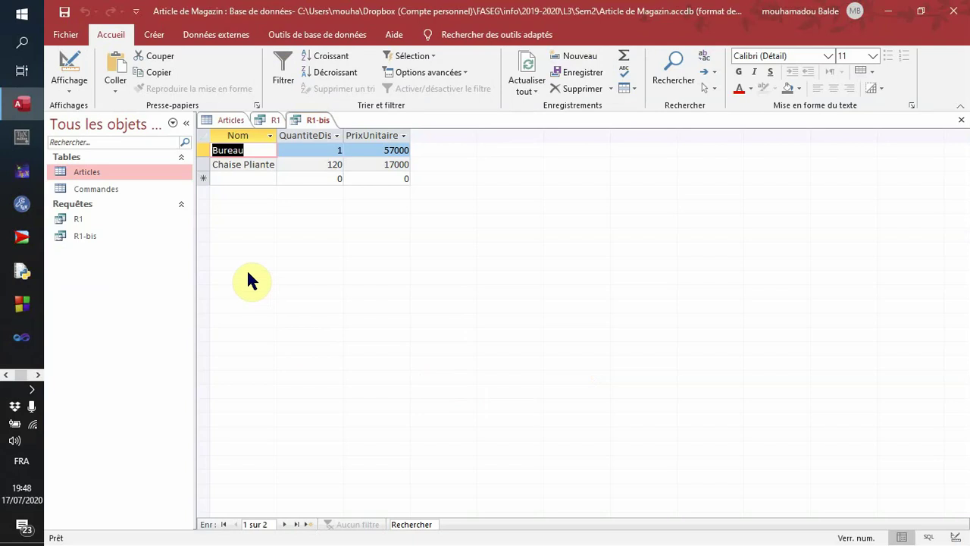
pyautogui.click(167, 37)
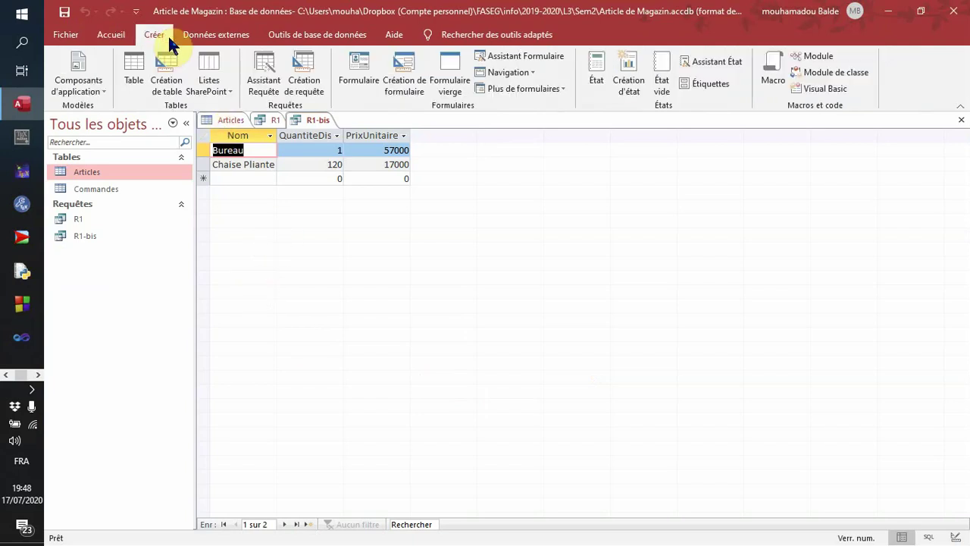
pyautogui.click(305, 85)
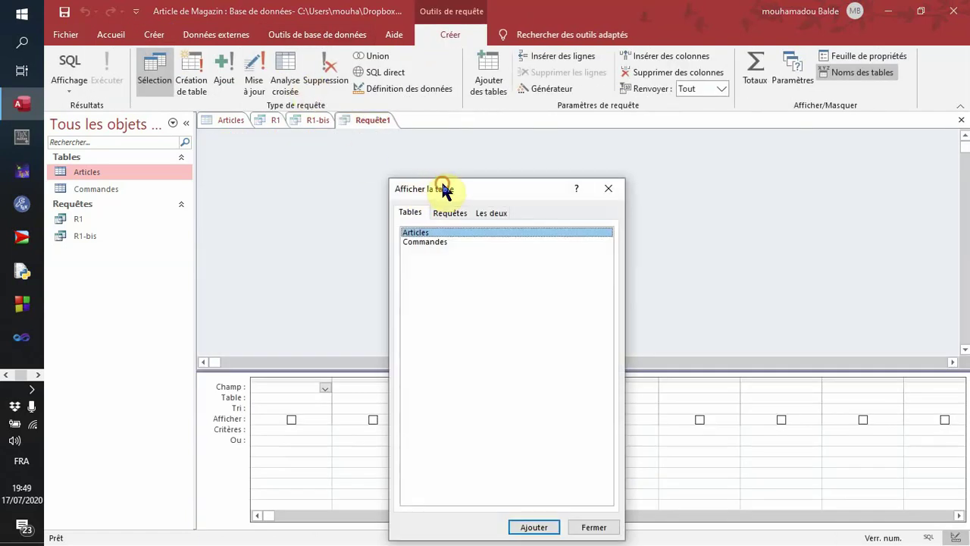
# Check item 2 in Paint, return to Access and add the Articles and Commandes tables to the query.
pyautogui.moveTo(444, 190); pyautogui.dragTo(527, 40)
pyautogui.hotkey('alt', 'Tab')
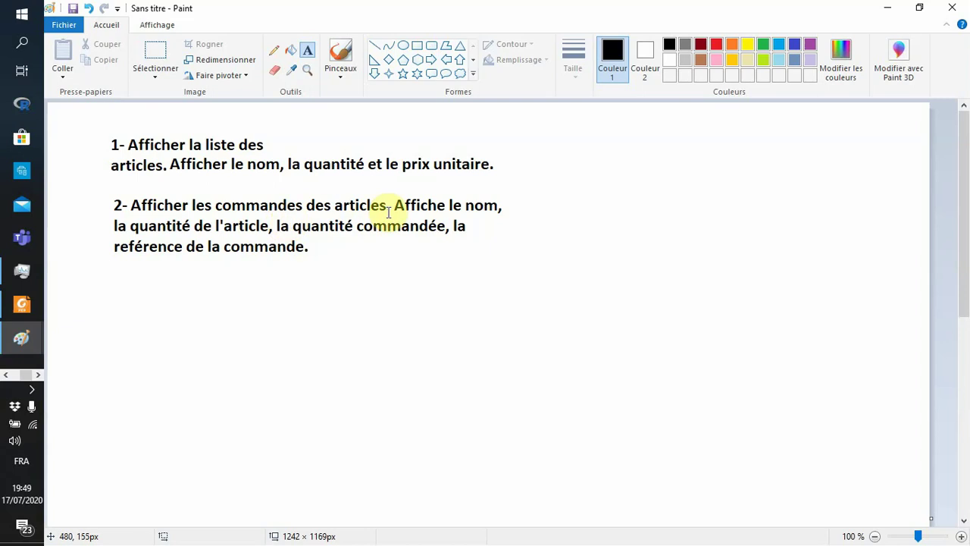
pyautogui.hotkey('alt', 'Tab')
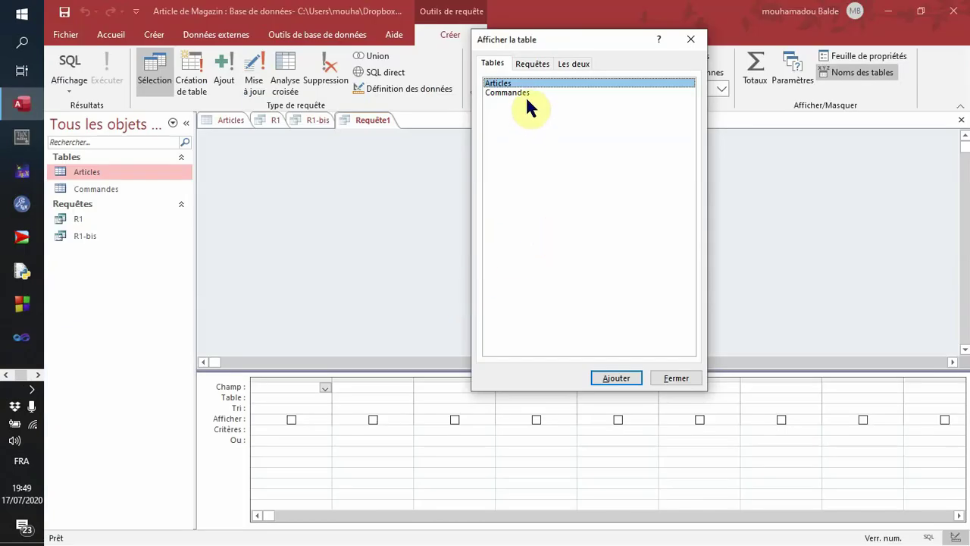
pyautogui.click(614, 378)
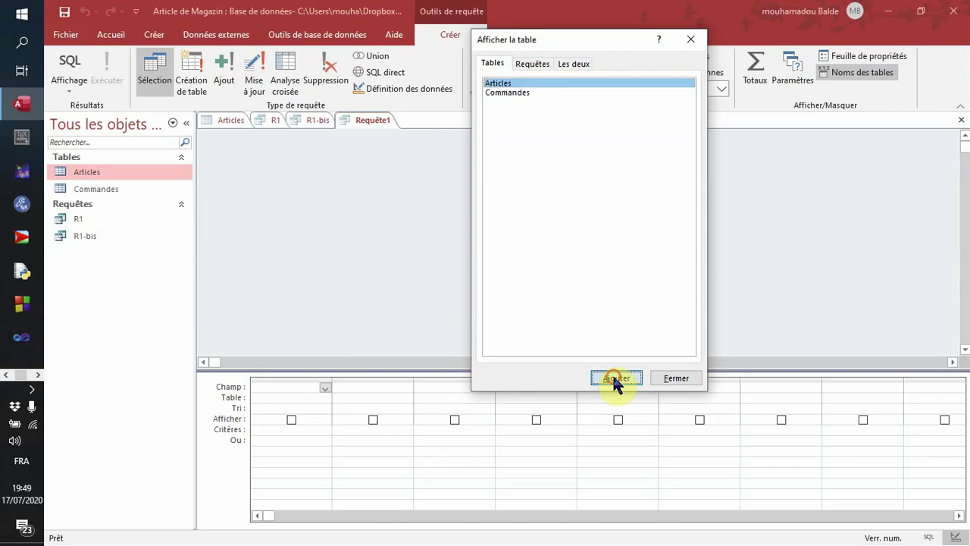
pyautogui.click(535, 93)
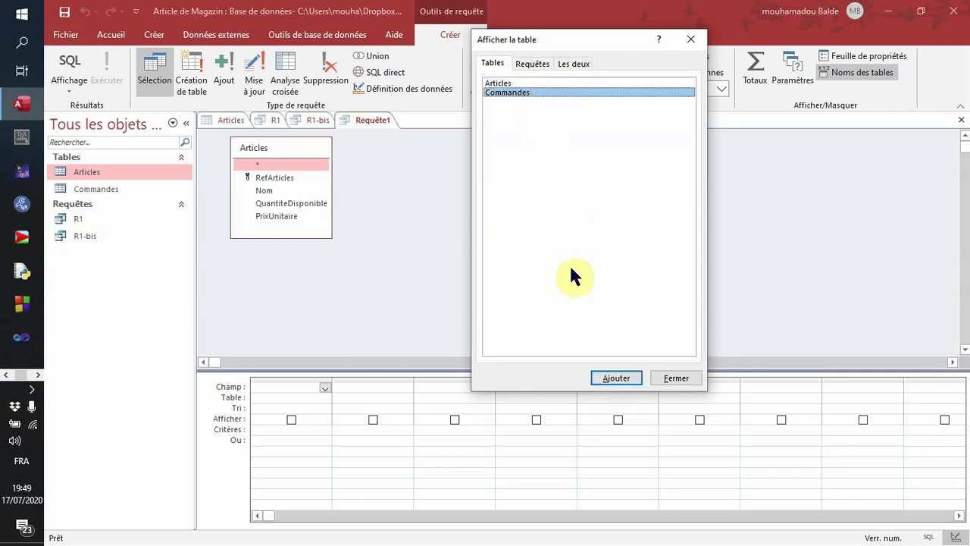
pyautogui.click(614, 379)
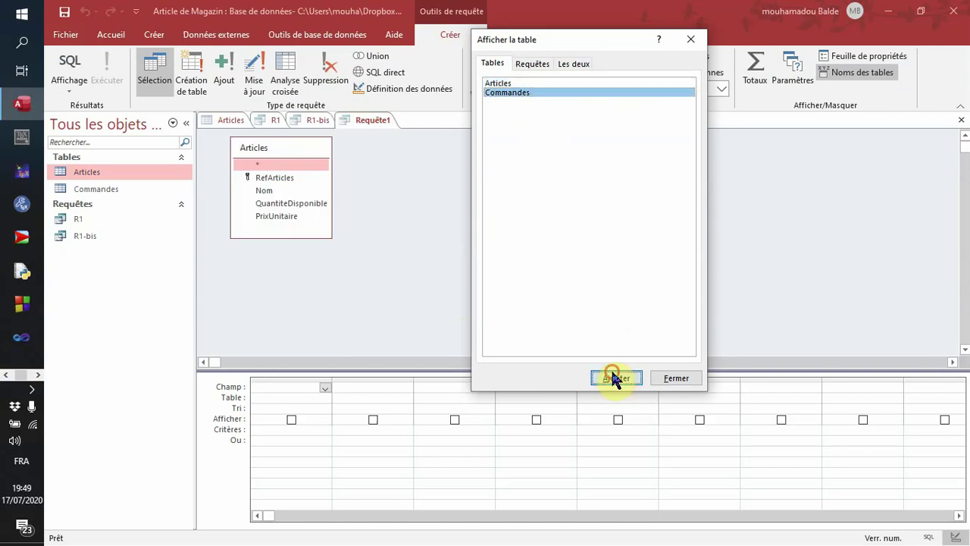
pyautogui.click(664, 376)
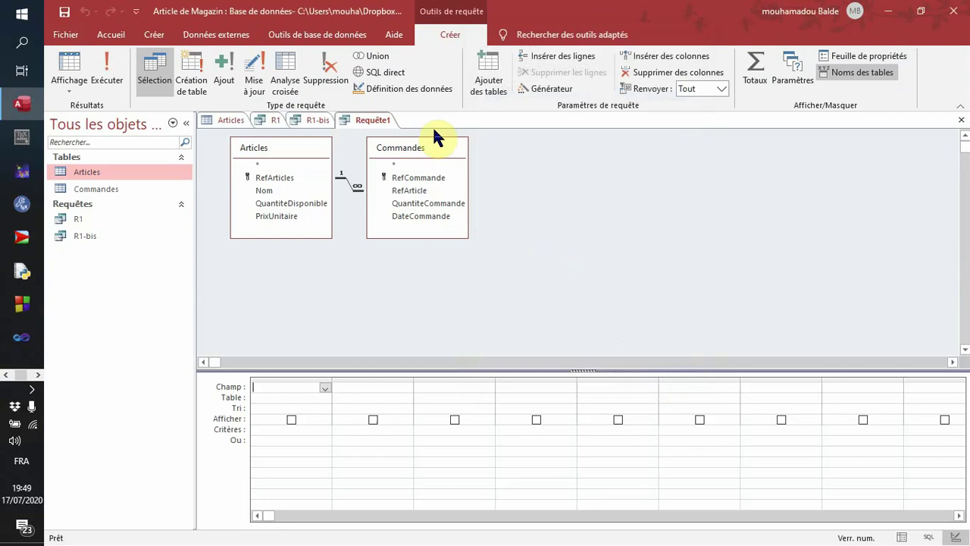
# Reposition the Commandes field list farther from the Articles list and slightly lower, so the relationship line is clearly exposed.
pyautogui.moveTo(430, 150); pyautogui.dragTo(466, 150)
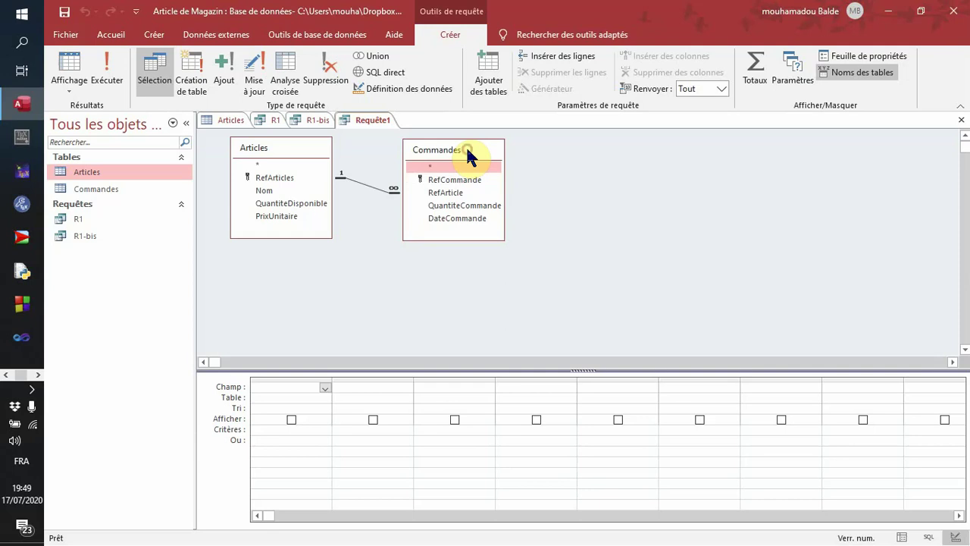
pyautogui.moveTo(466, 148); pyautogui.dragTo(461, 176)
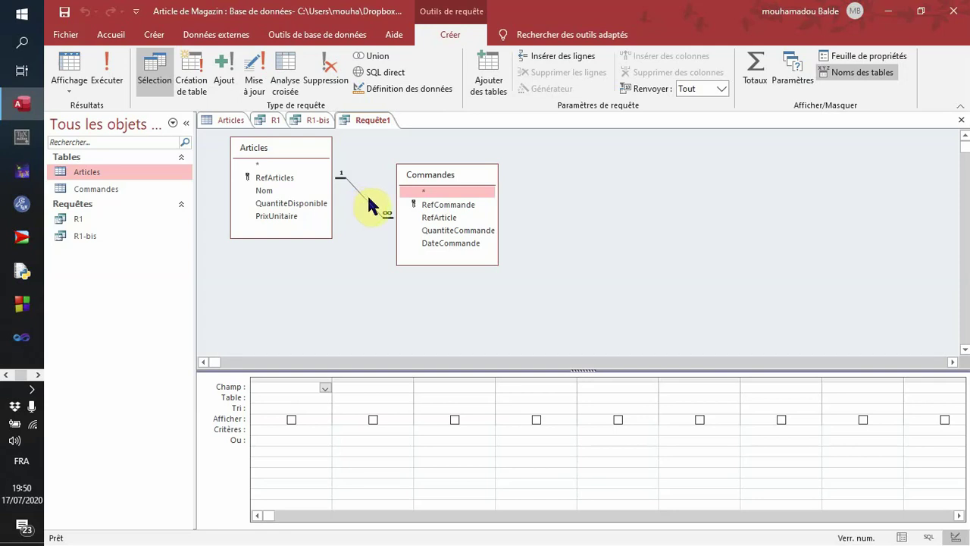
pyautogui.moveTo(428, 178); pyautogui.dragTo(418, 216)
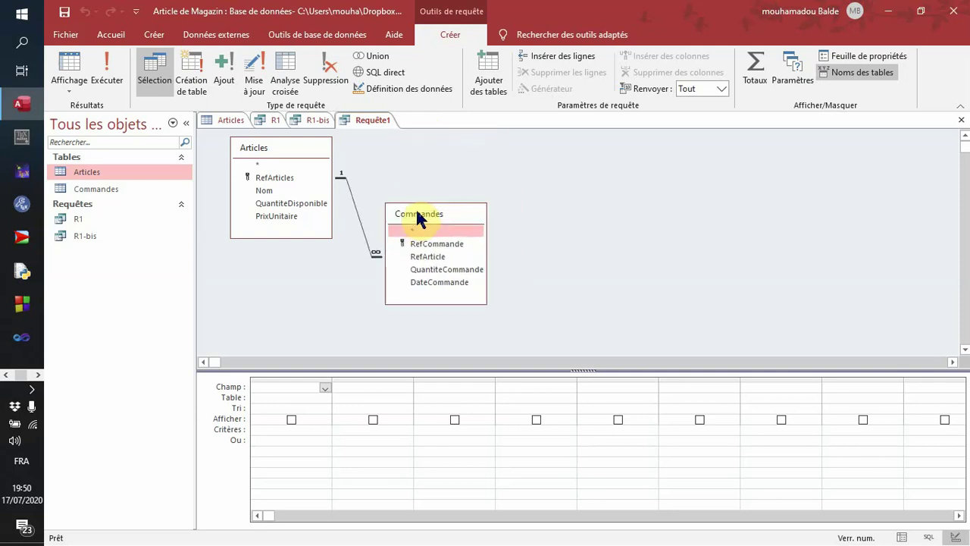
pyautogui.moveTo(417, 212); pyautogui.dragTo(436, 157)
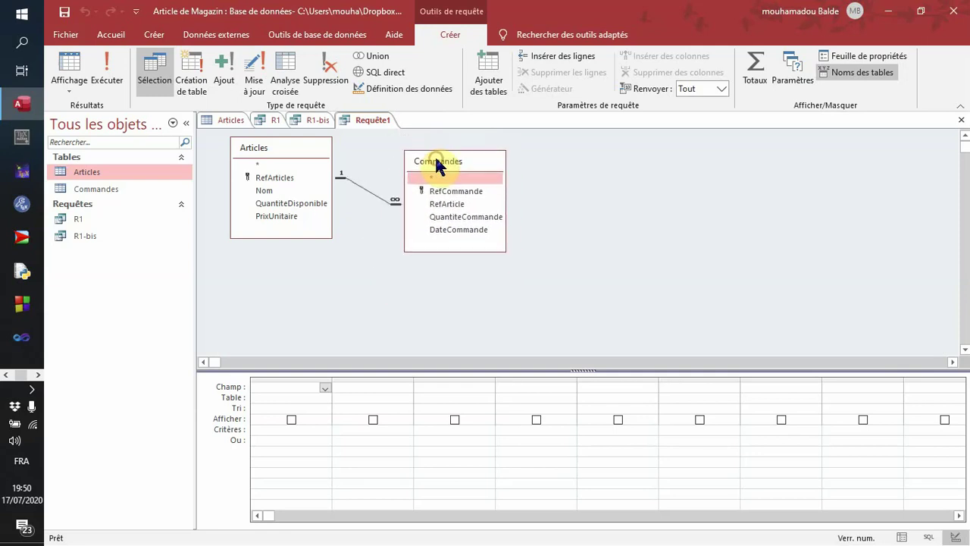
# Delete the join between Articles and Commandes, recreate it from RefArticles to RefArticle, and nudge the Commandes list slightly higher.
pyautogui.rightClick(368, 192)
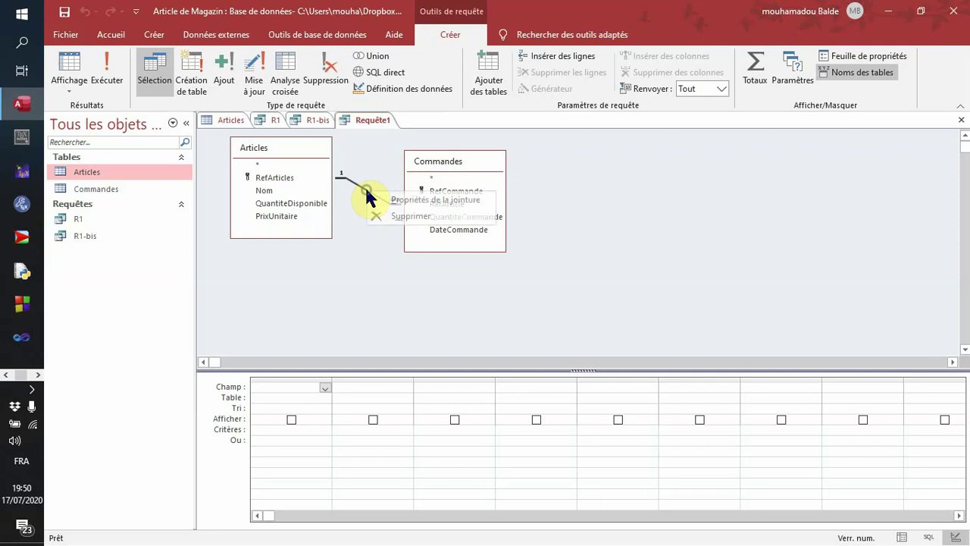
pyautogui.click(399, 219)
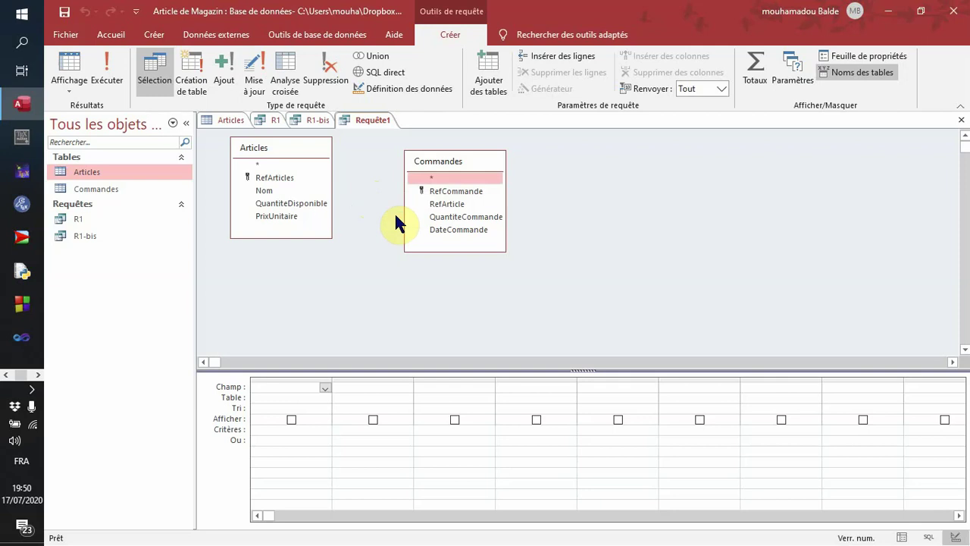
pyautogui.click(282, 182)
pyautogui.moveTo(282, 182); pyautogui.dragTo(443, 212)
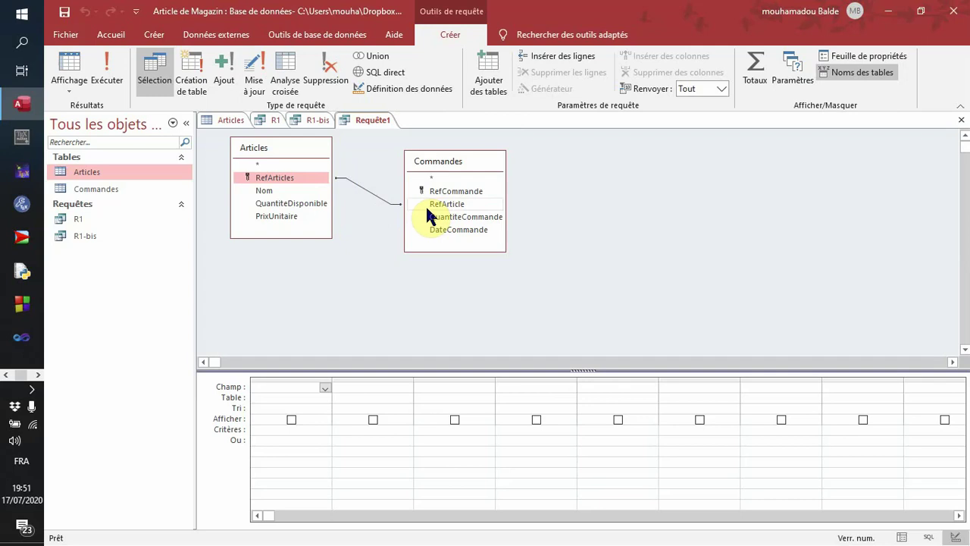
pyautogui.moveTo(453, 159); pyautogui.dragTo(462, 149)
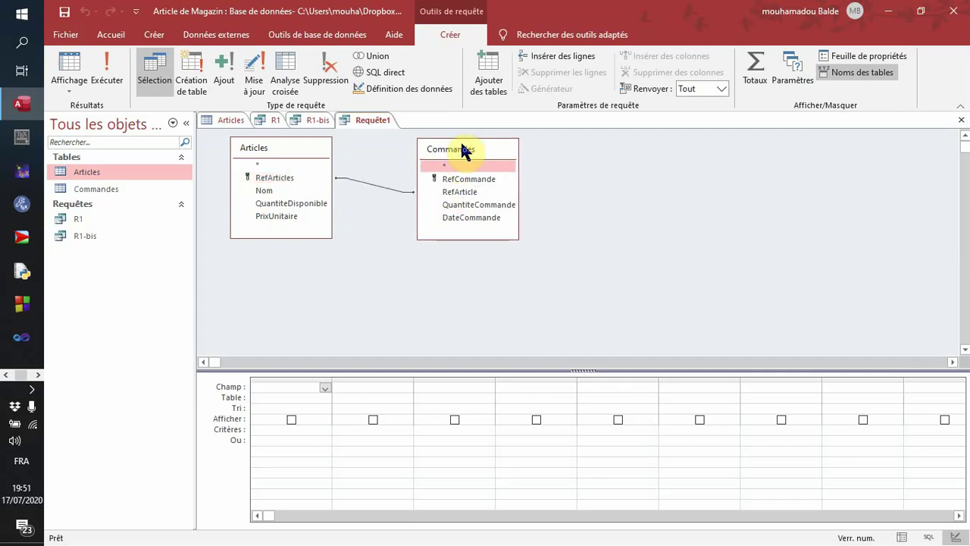
# Delete the manually created join and remove the Commandes table from the query.
pyautogui.rightClick(374, 183)
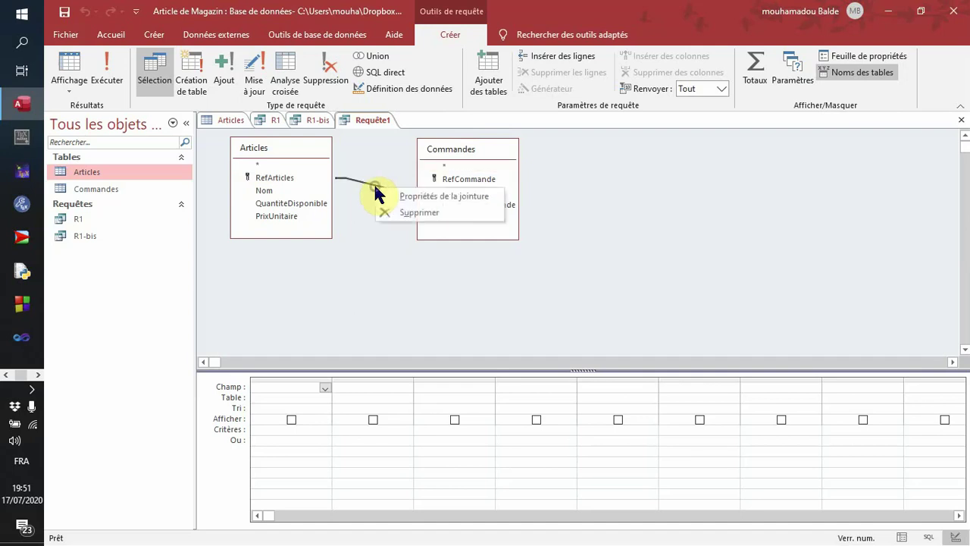
pyautogui.click(395, 211)
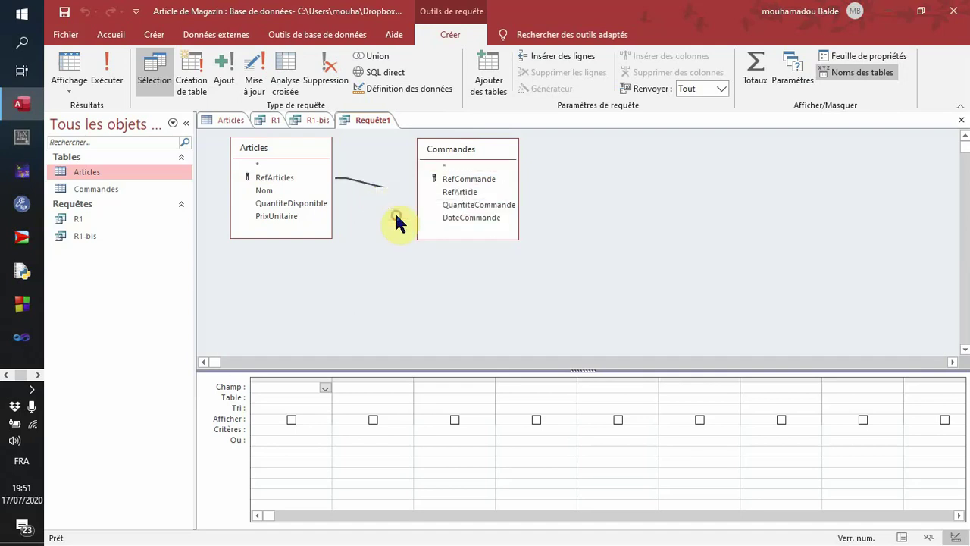
pyautogui.rightClick(458, 163)
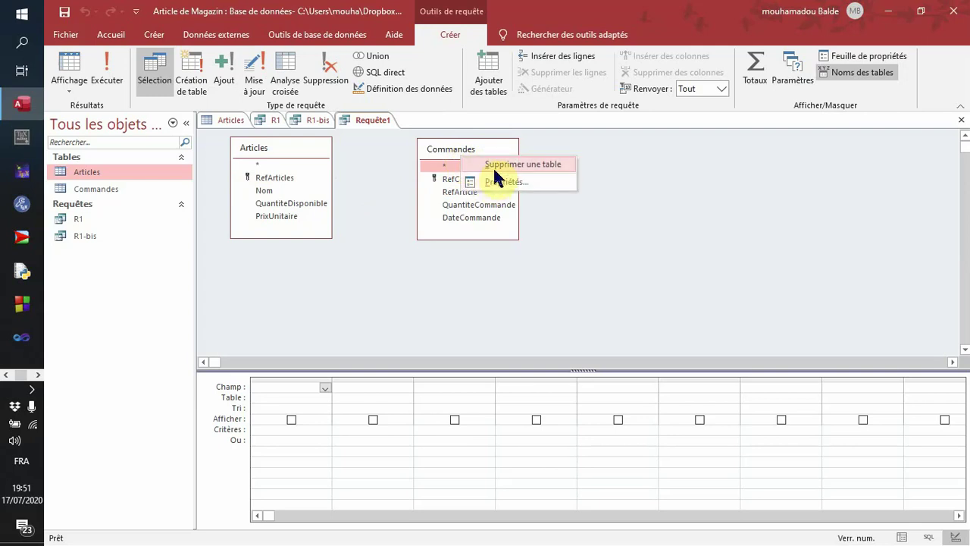
pyautogui.click(495, 167)
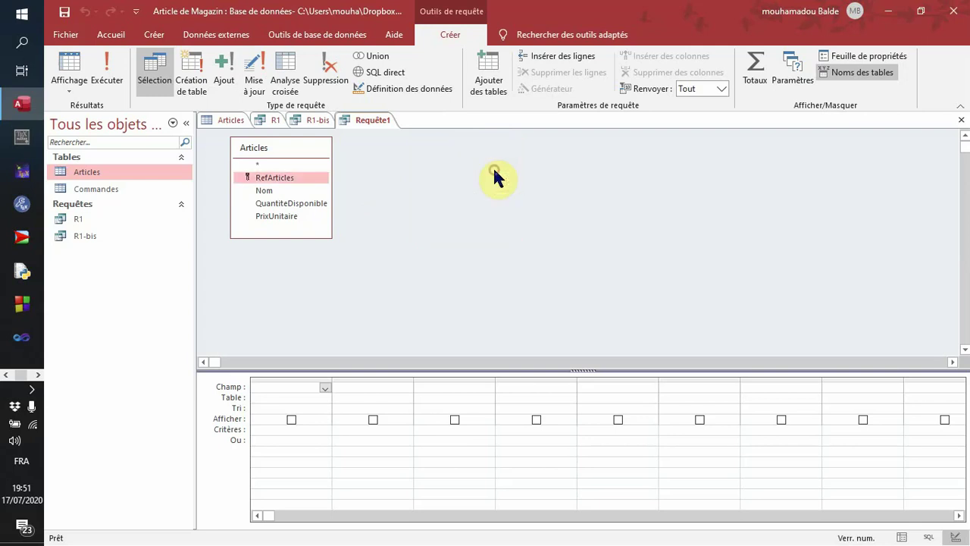
# Add the Commandes table to the query again and place its field list lower and farther from Articles.
pyautogui.rightClick(446, 179)
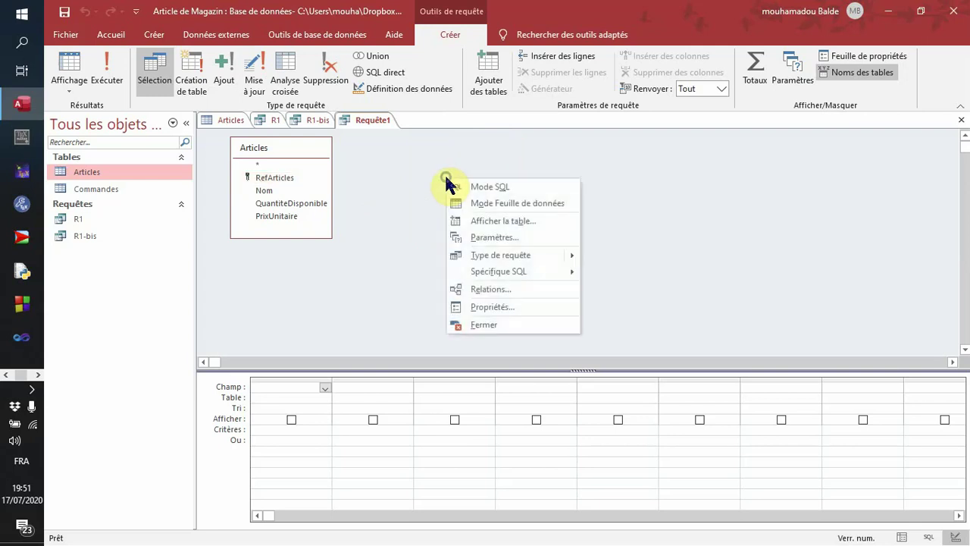
pyautogui.click(525, 220)
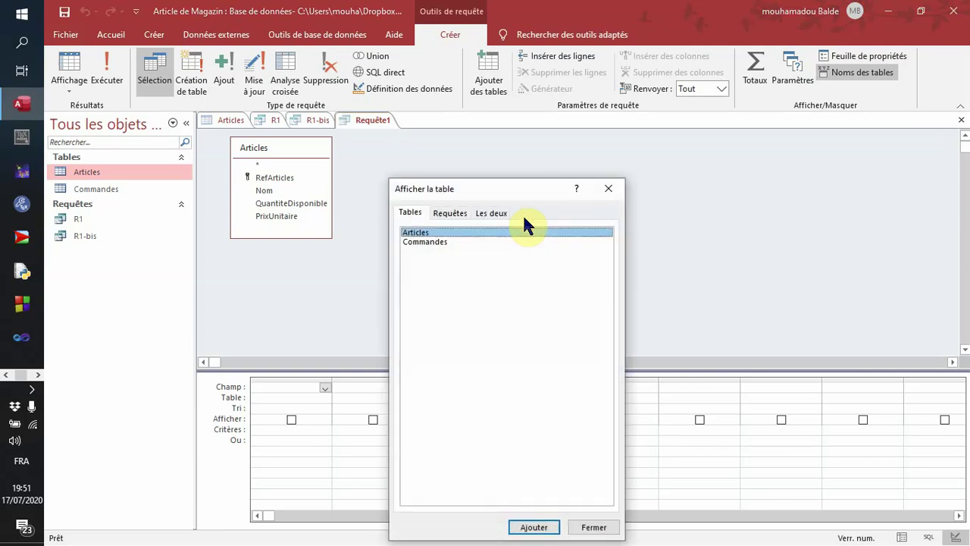
pyautogui.click(443, 241)
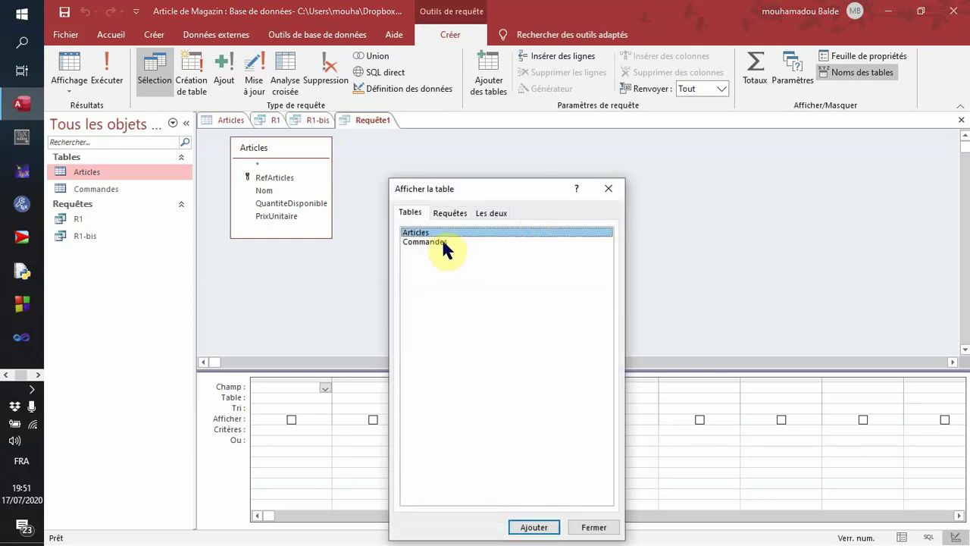
pyautogui.click(530, 529)
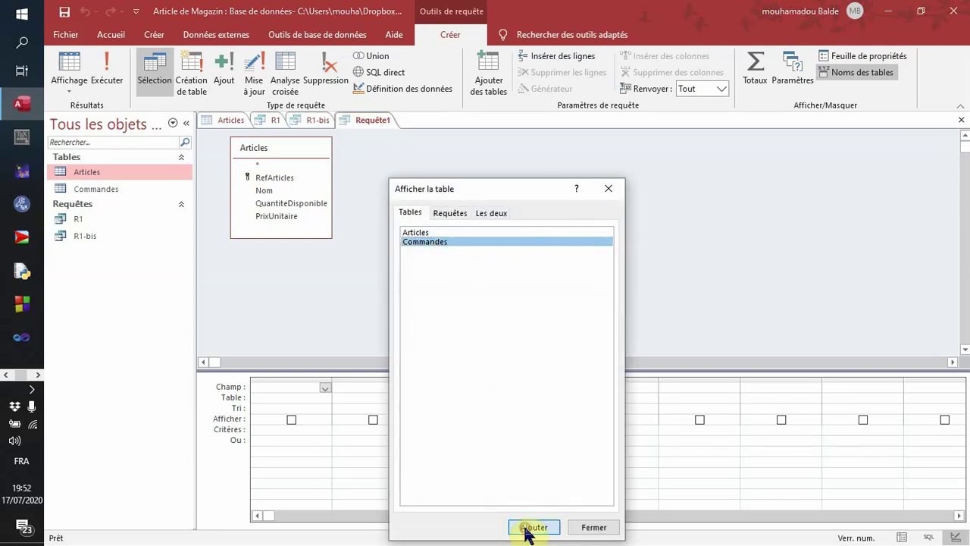
pyautogui.click(594, 526)
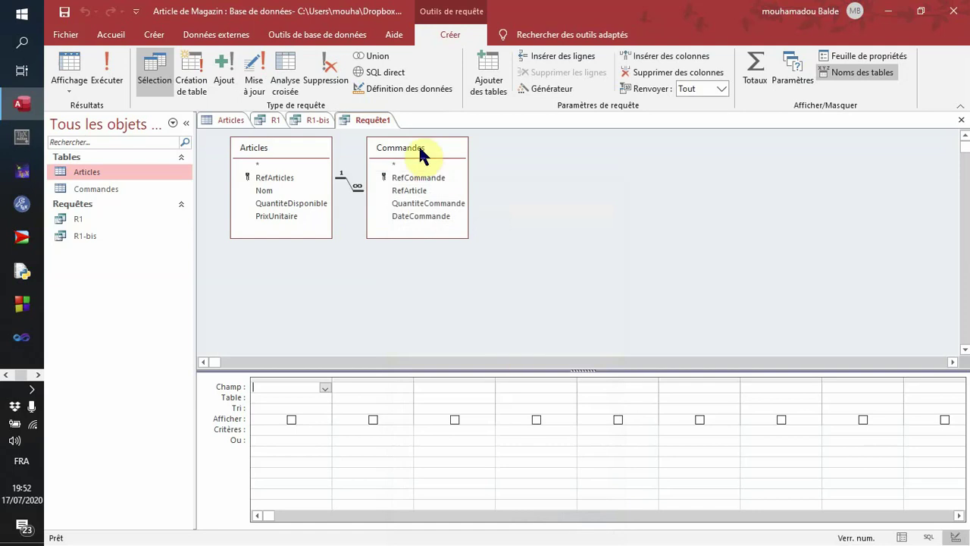
pyautogui.moveTo(419, 147); pyautogui.dragTo(472, 190)
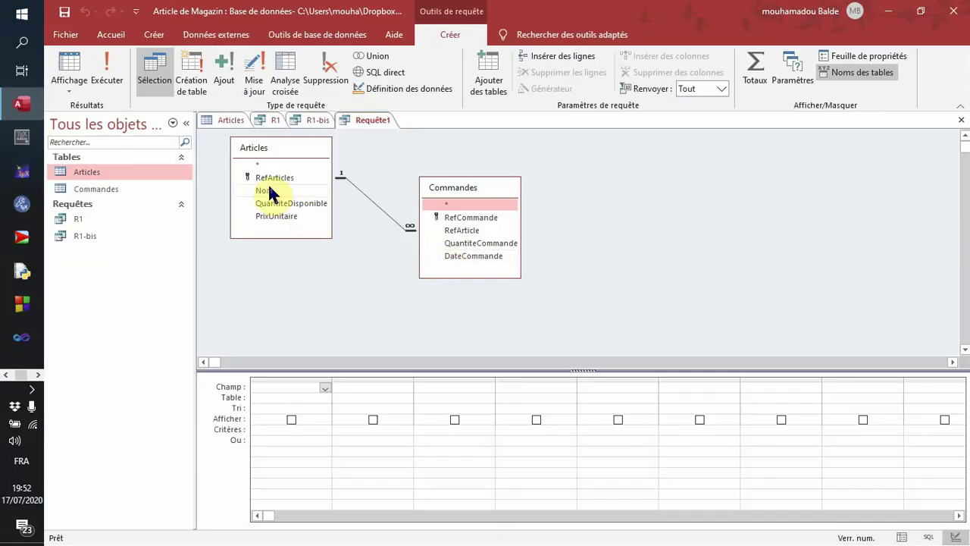
# Check item 2 in Paint, return to Access and add the RefCommande field from Commandes to the query grid.
pyautogui.click(270, 191)
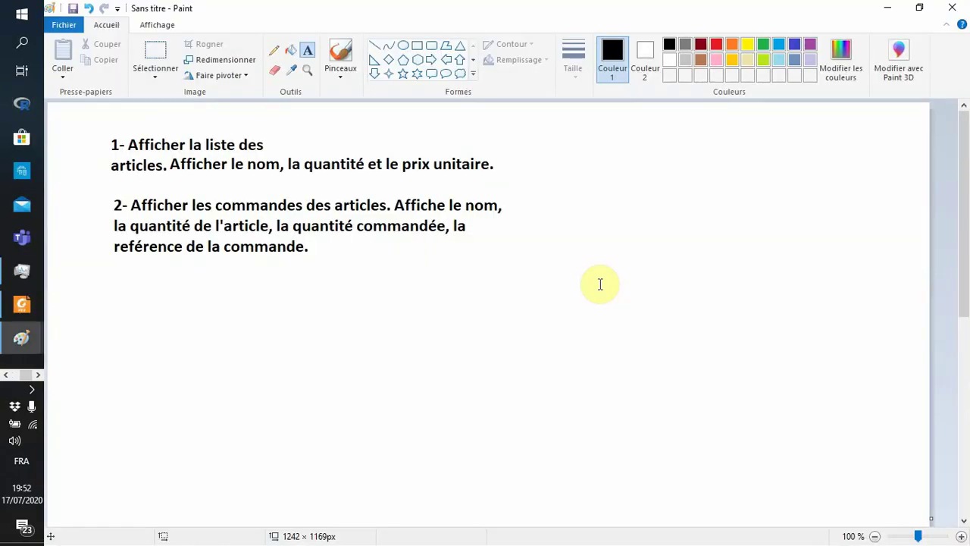
pyautogui.click(600, 284)
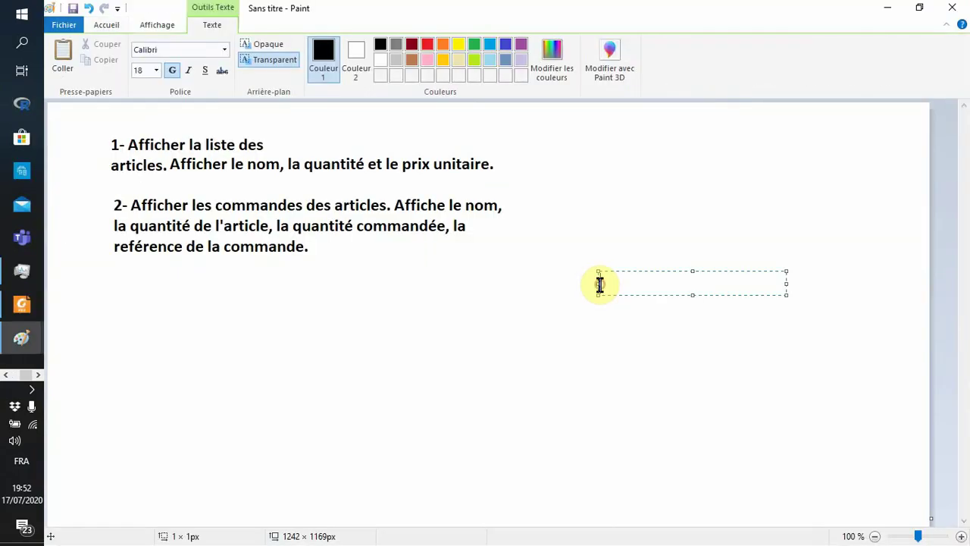
pyautogui.click(546, 237)
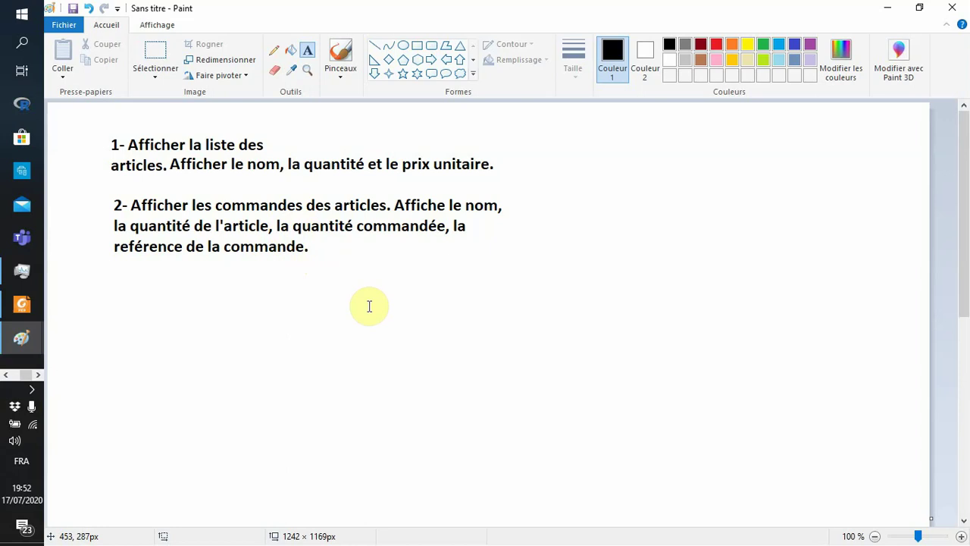
pyautogui.hotkey('alt', 'Tab')
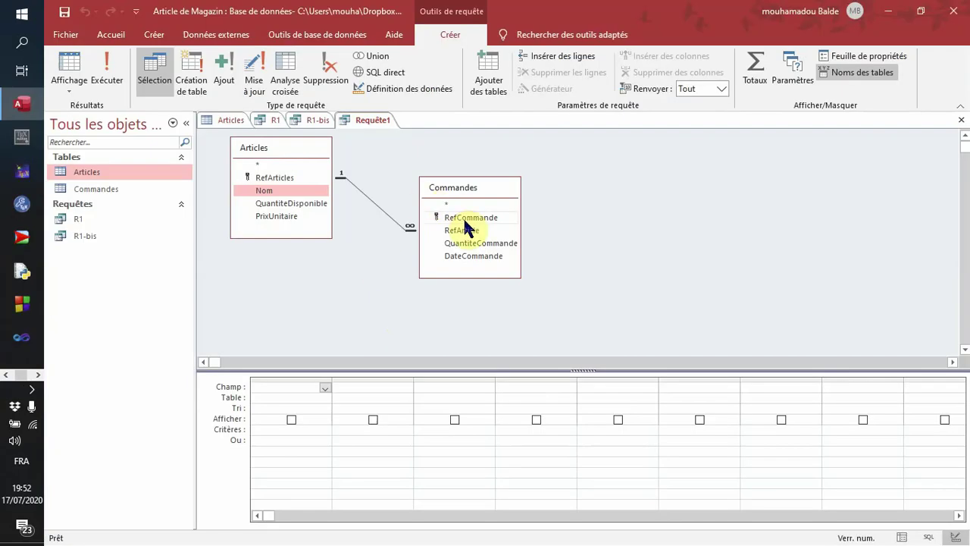
pyautogui.hotkey('alt', 'Tab')
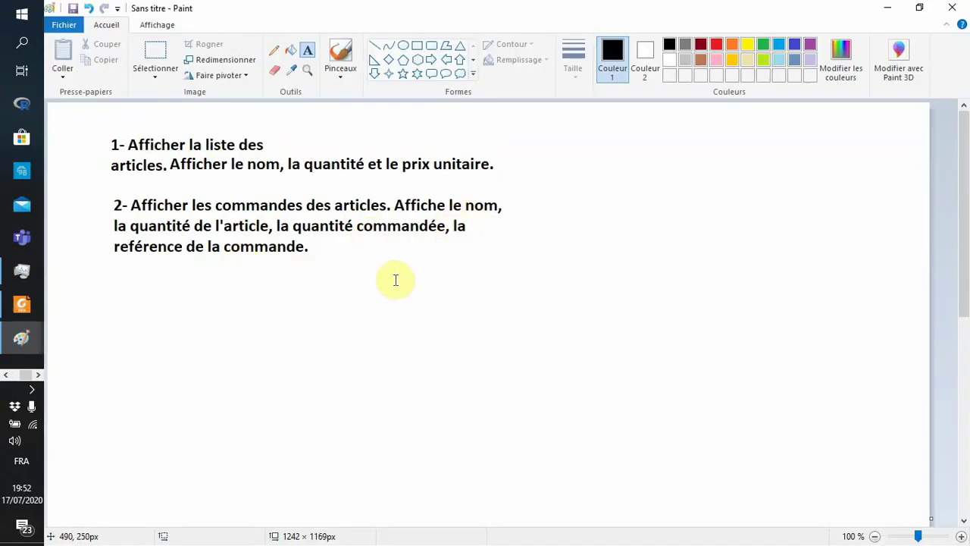
pyautogui.hotkey('alt', 'Tab')
pyautogui.click(478, 217)
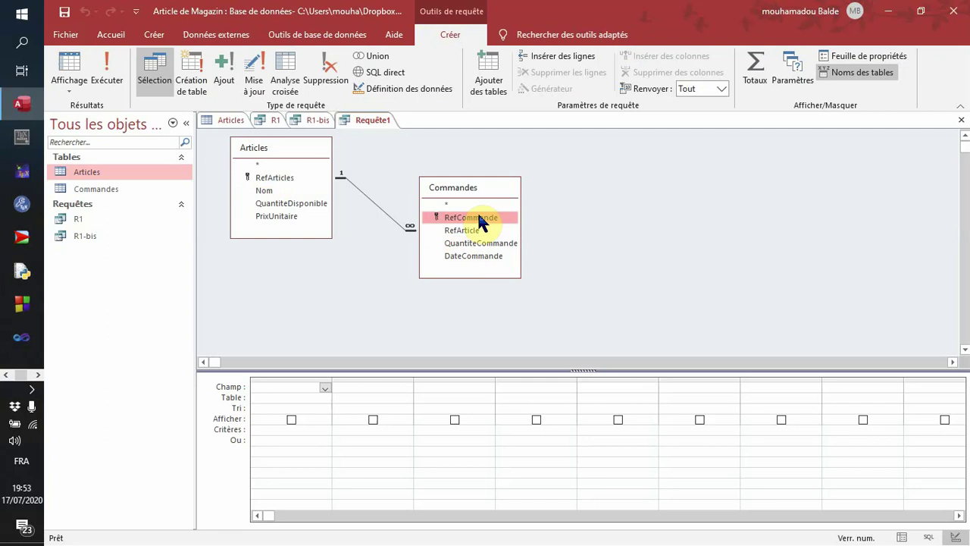
pyautogui.doubleClick(478, 218)
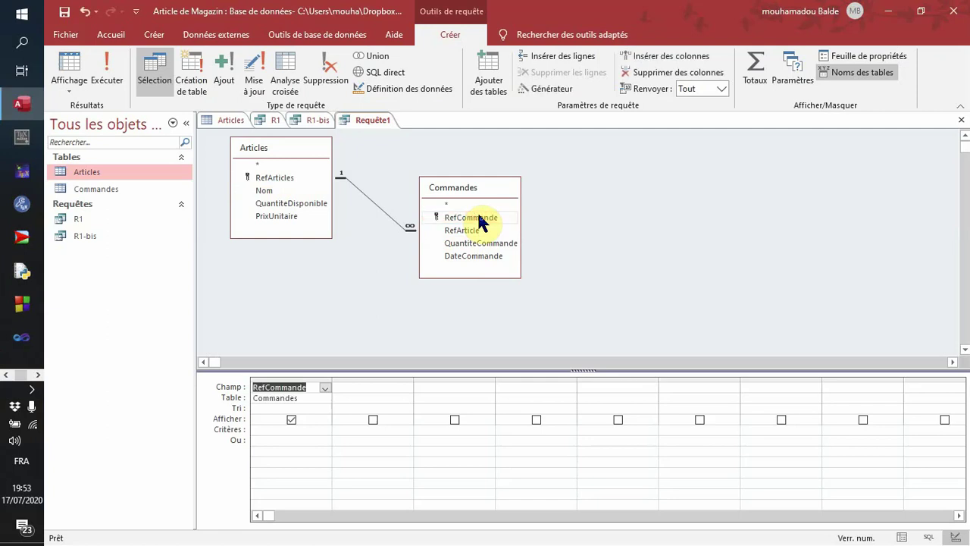
# Reread item 2 in Paint, return to Access and add QuantiteCommande from Commandes to the query grid.
pyautogui.hotkey('alt', 'Tab')
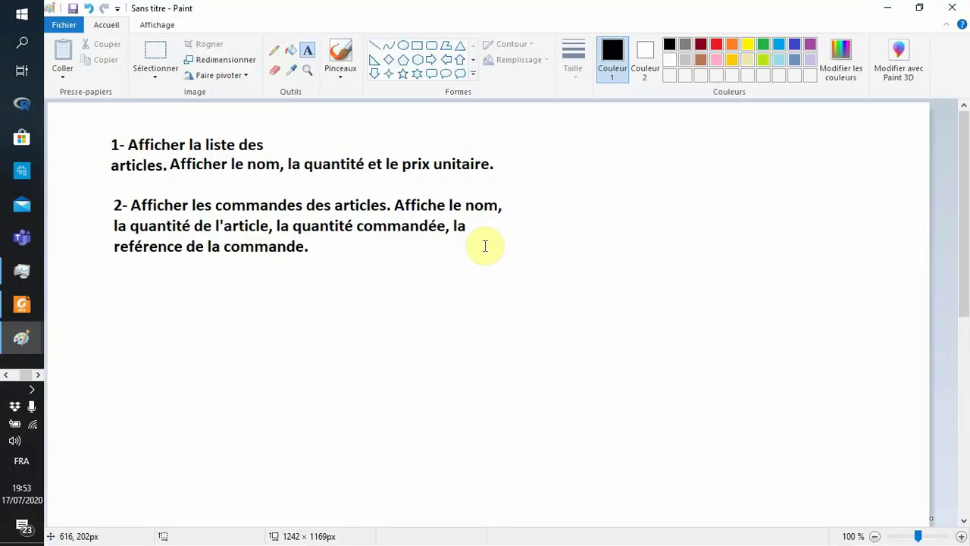
pyautogui.hotkey('alt', 'Tab')
pyautogui.hotkey('alt', 'Tab')
pyautogui.hotkey('alt', 'Tab')
pyautogui.doubleClick(486, 244)
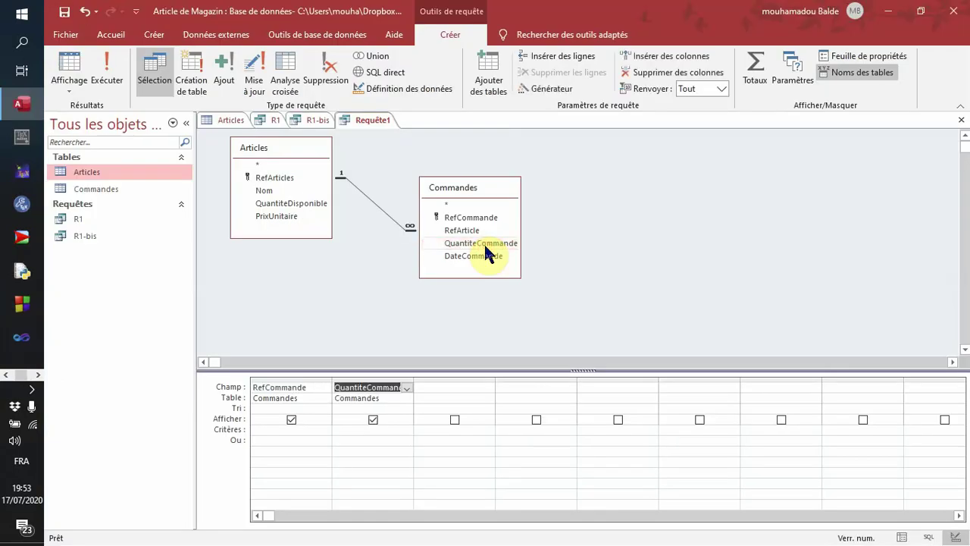
# Add Nom and QuantiteDisponible from Articles to the query grid, checking item 2 in Paint between the two fields.
pyautogui.click(274, 191)
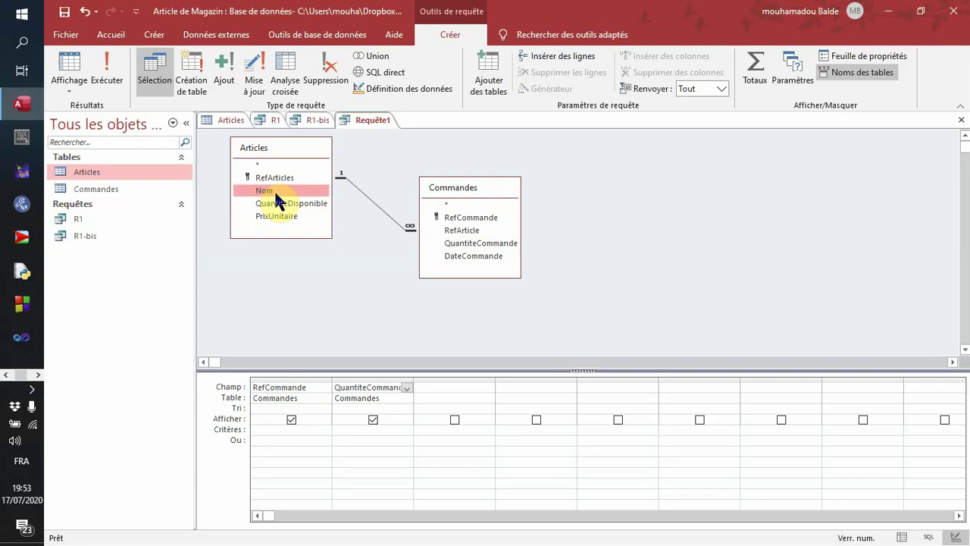
pyautogui.doubleClick(274, 189)
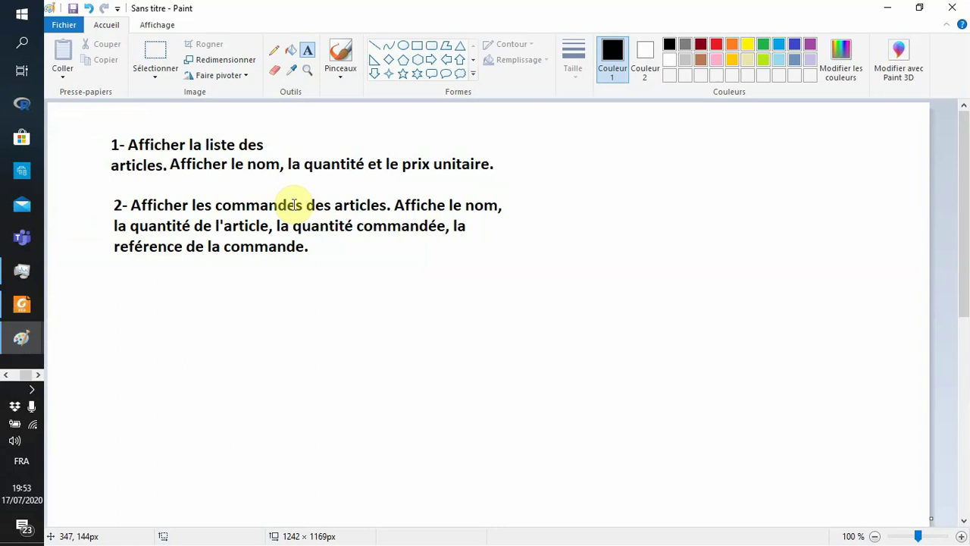
pyautogui.hotkey('alt', 'Tab')
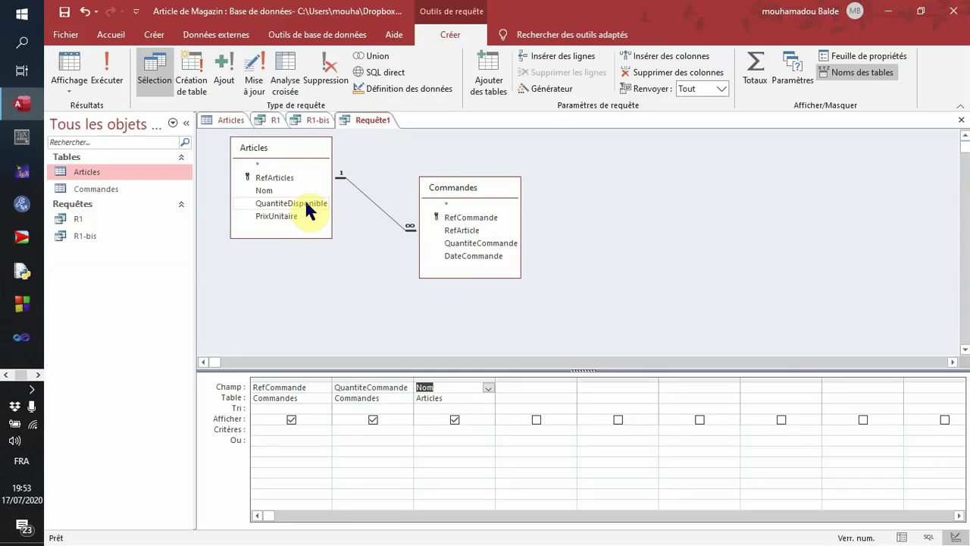
pyautogui.doubleClick(306, 203)
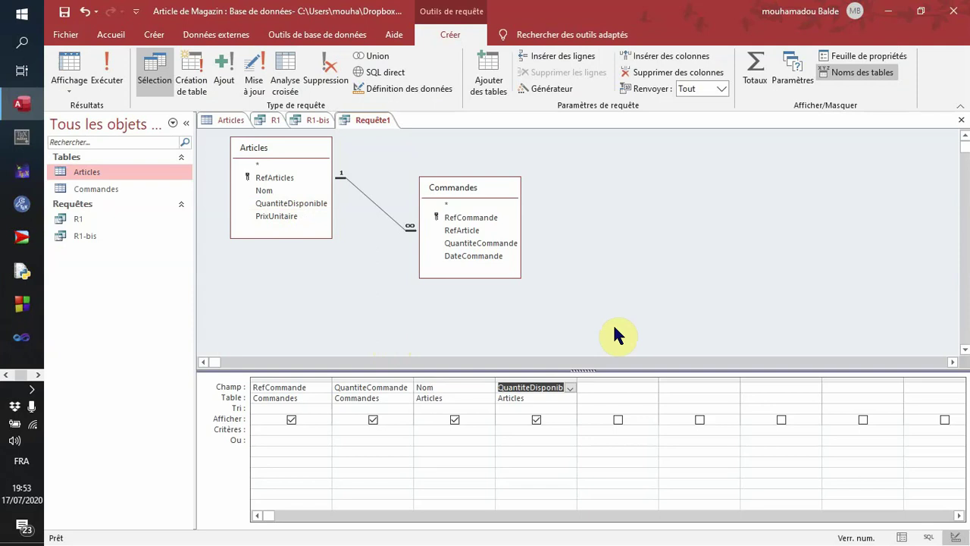
# Compare the chosen fields with item 2 in Paint, return to Access and run the query.
pyautogui.hotkey('alt', 'Tab')
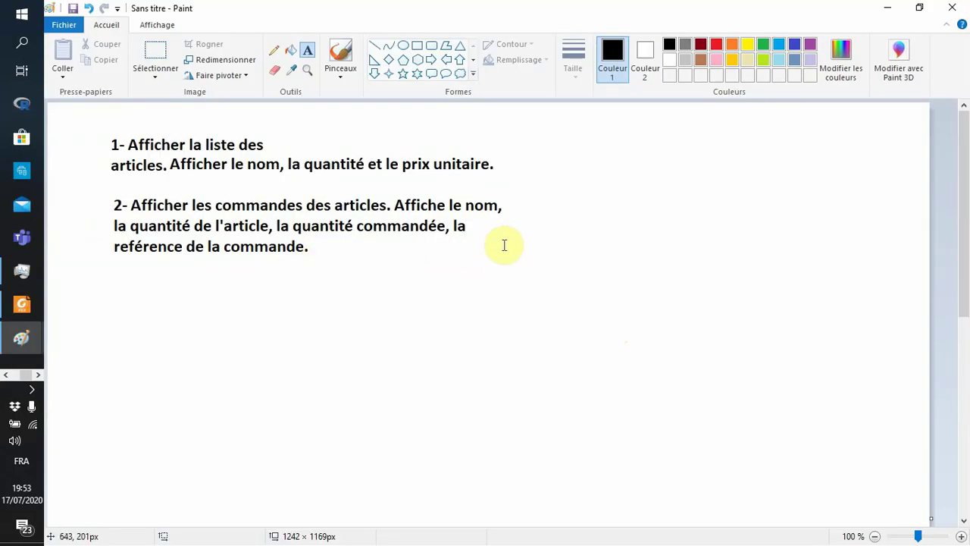
pyautogui.hotkey('alt', 'Tab')
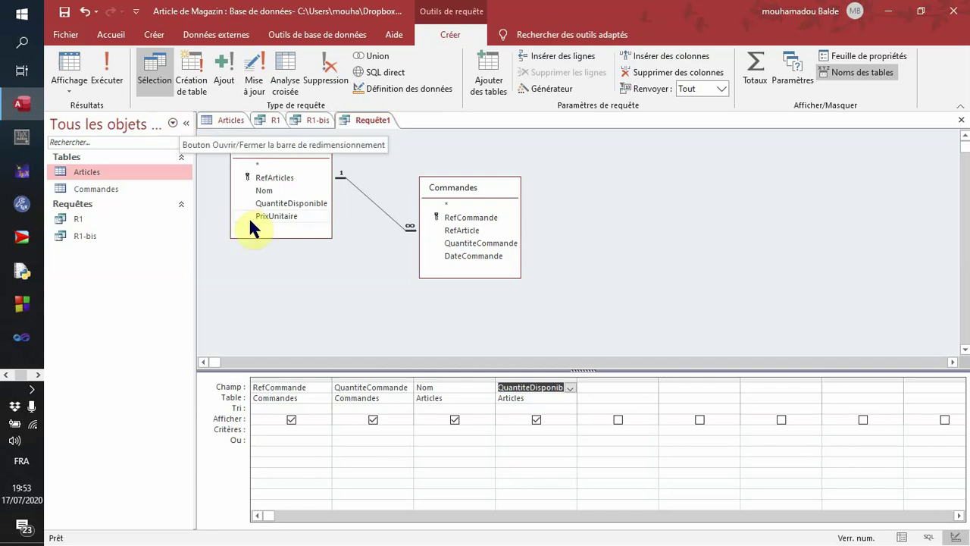
pyautogui.click(109, 75)
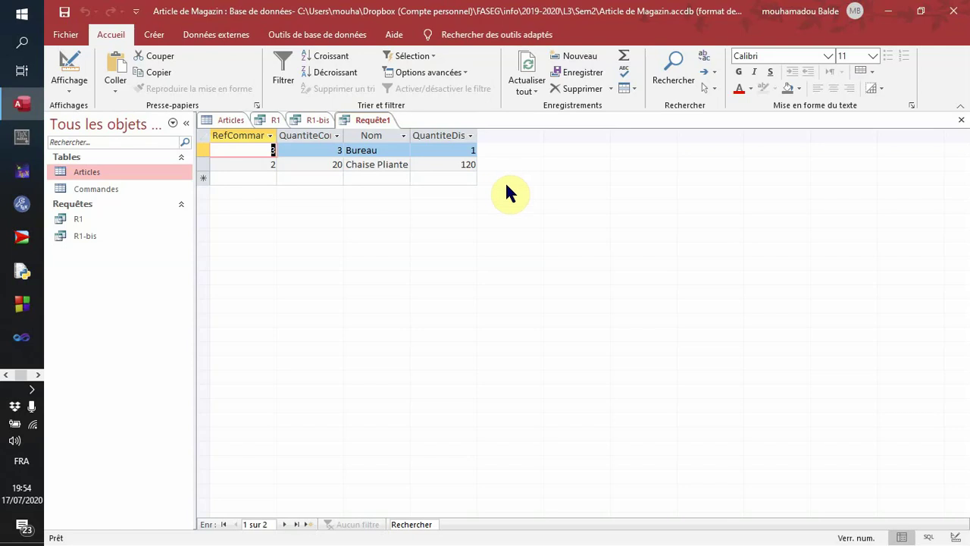
# Save the new query combining Articles and Commandes under the name R2.
pyautogui.click(371, 123)
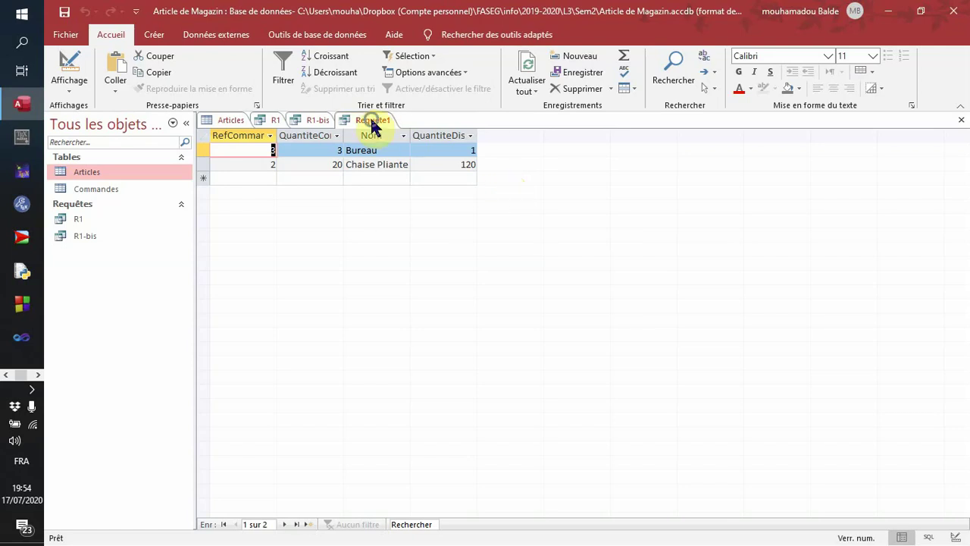
pyautogui.rightClick(371, 123)
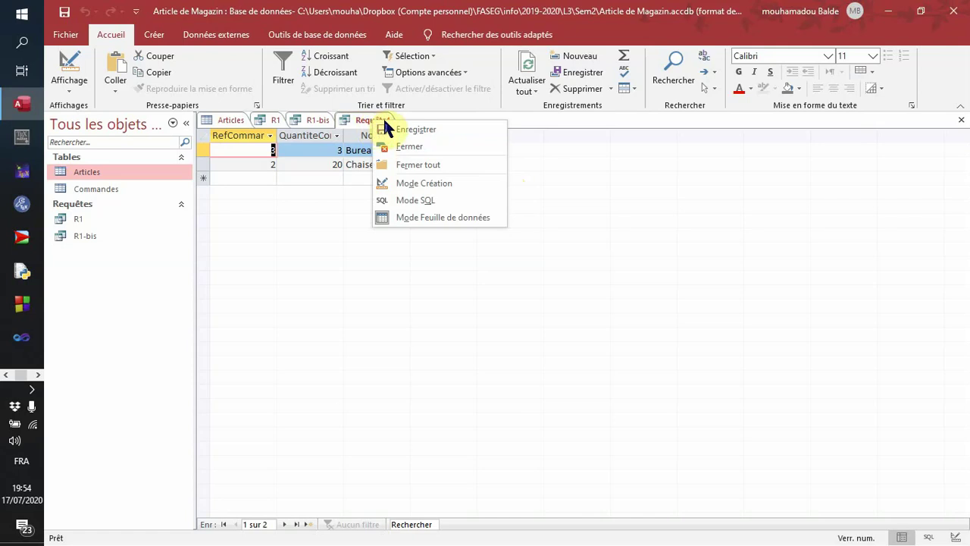
pyautogui.click(410, 130)
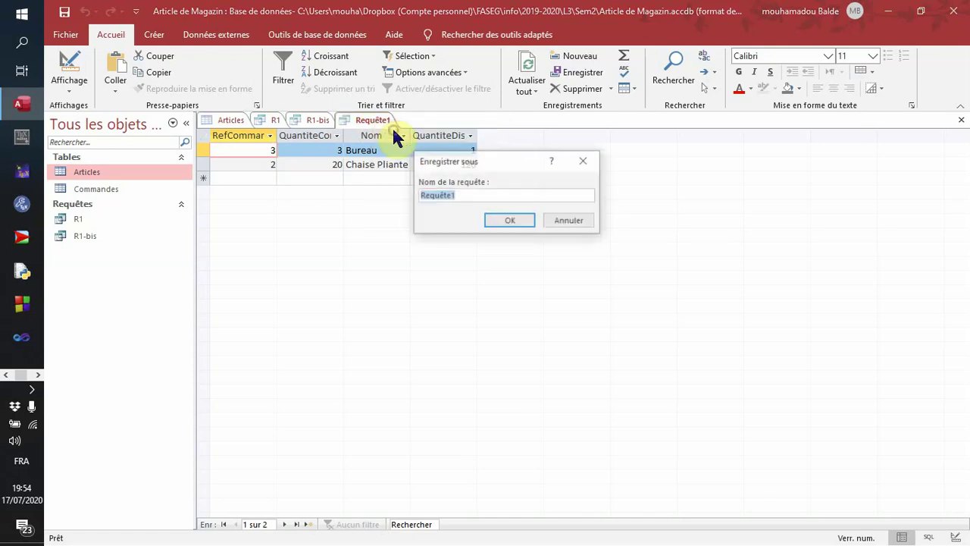
pyautogui.click(477, 198)
pyautogui.press('BackSpace')
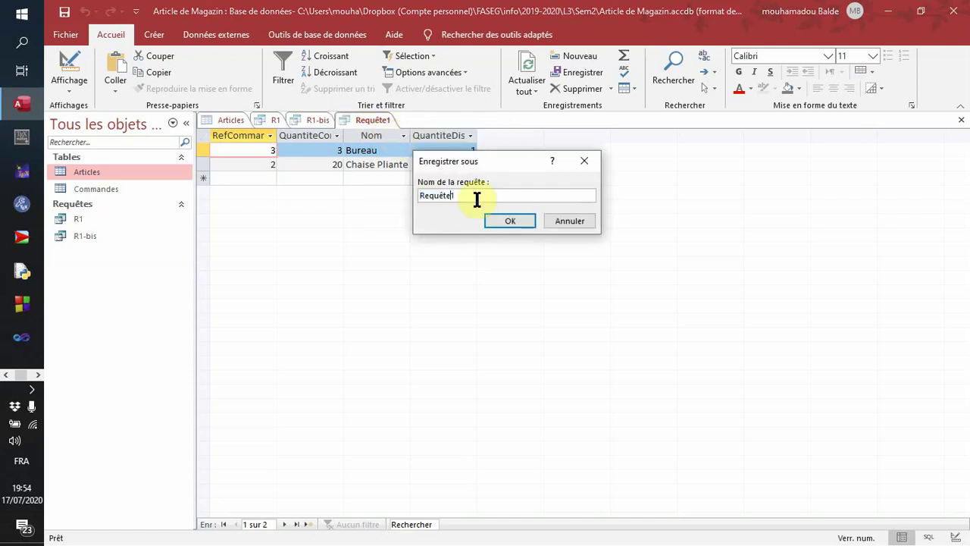
pyautogui.press('BackSpace')
pyautogui.press('BackSpace')
pyautogui.press('BackSpace')
pyautogui.press('BackSpace')
pyautogui.press('BackSpace')
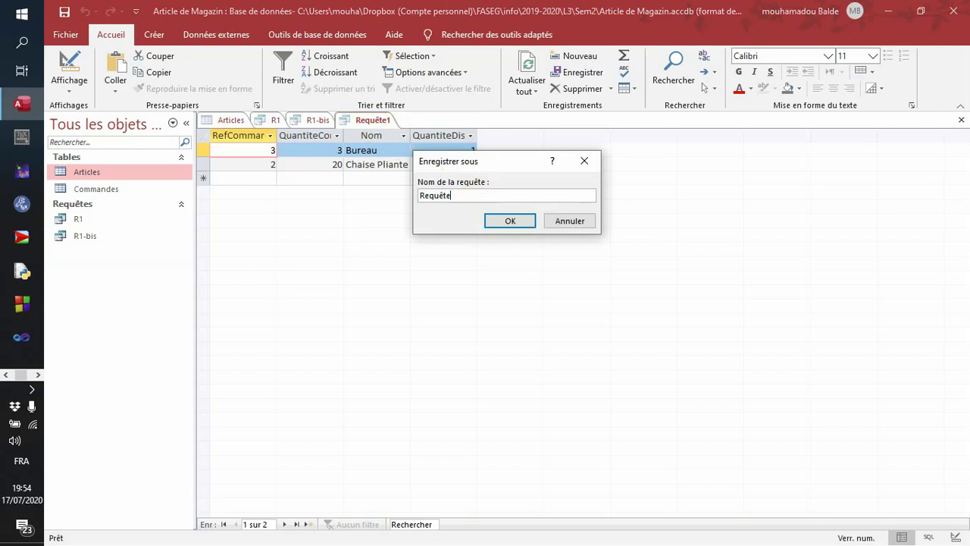
pyautogui.press('BackSpace')
pyautogui.press('BackSpace')
pyautogui.write('2')
pyautogui.click(515, 220)
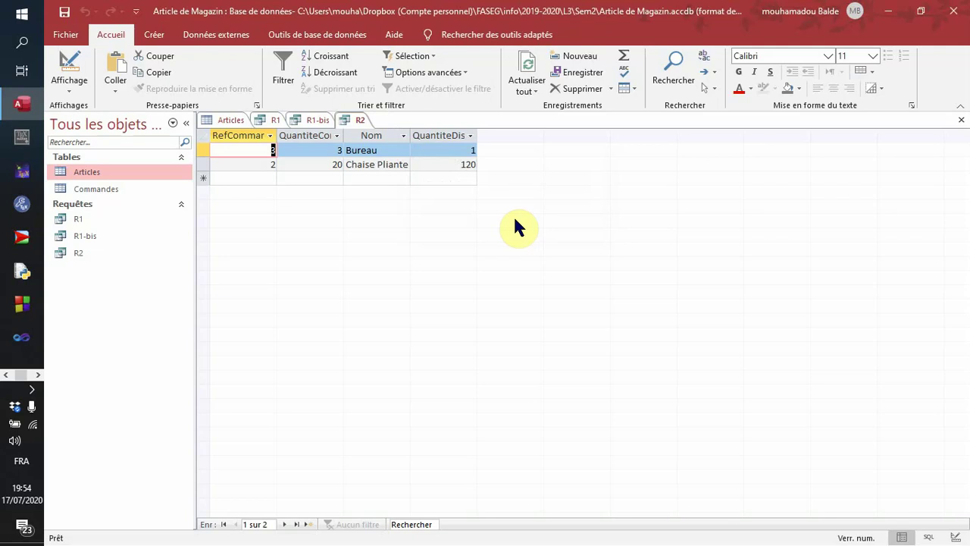
# Switch to Paint and add below item 2 the text "3- Afficher les articles dont la quantité est supérieure à 20".
pyautogui.hotkey('alt', 'Tab')
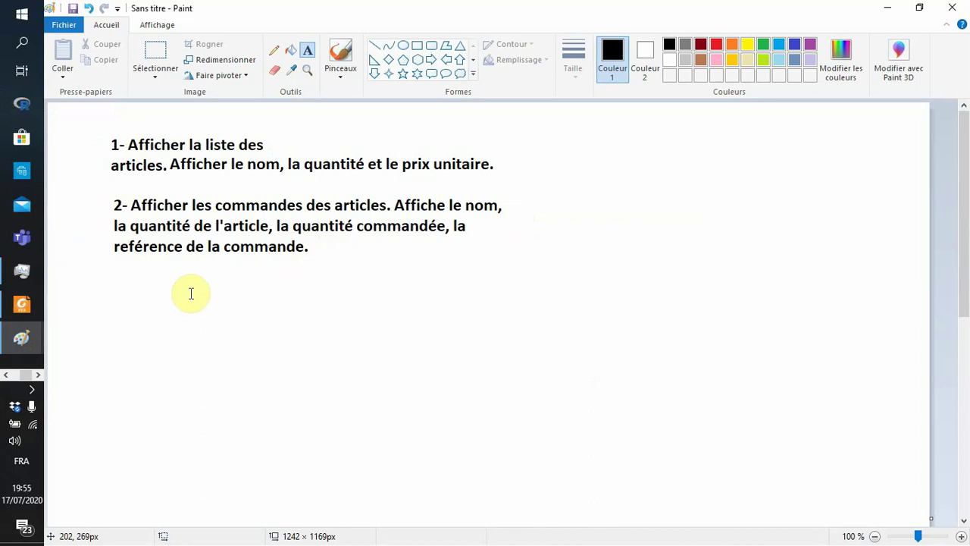
pyautogui.click(111, 275)
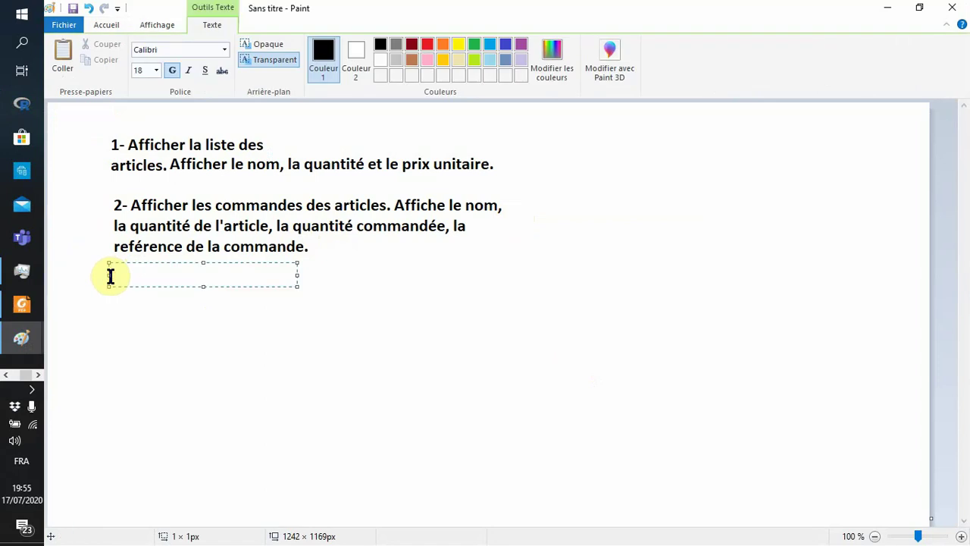
pyautogui.write('3-')
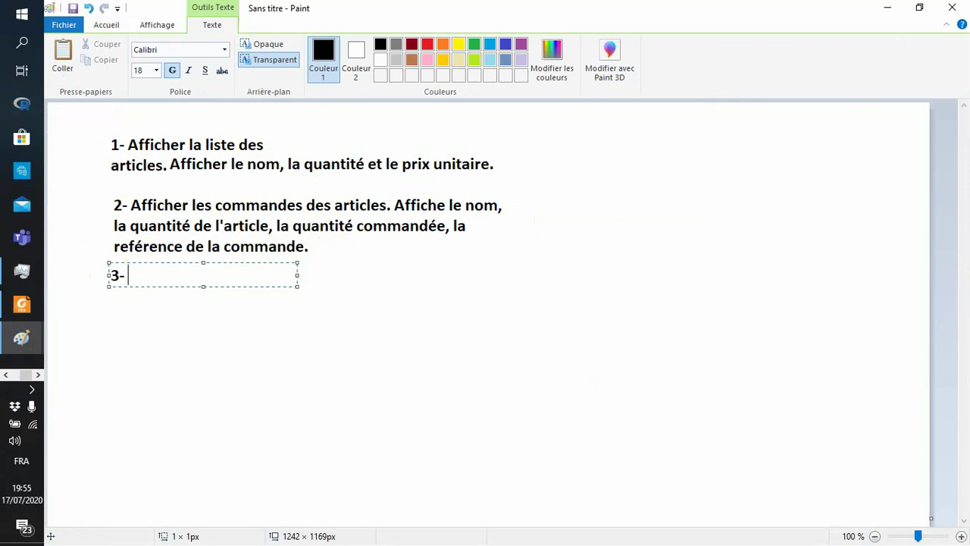
pyautogui.write('Afficher les art')
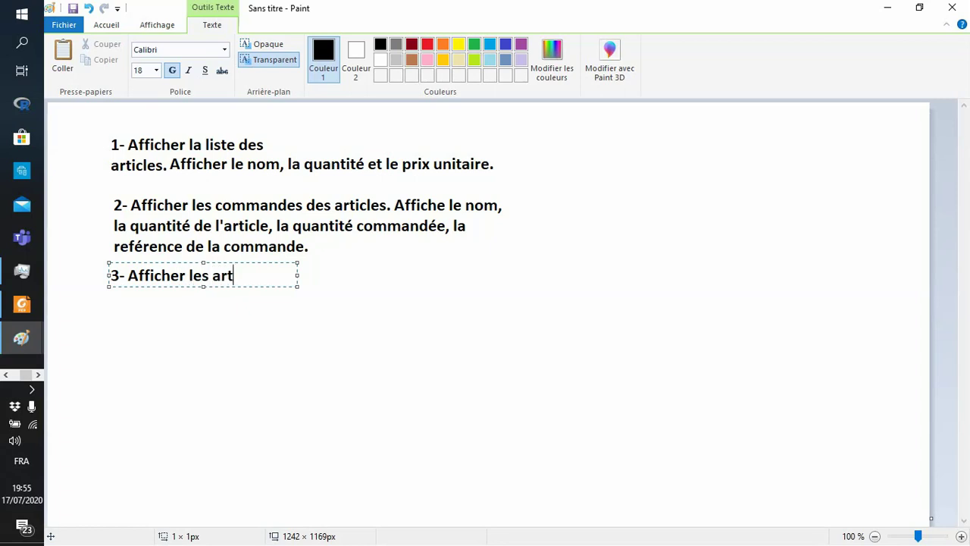
pyautogui.write('icles dont')
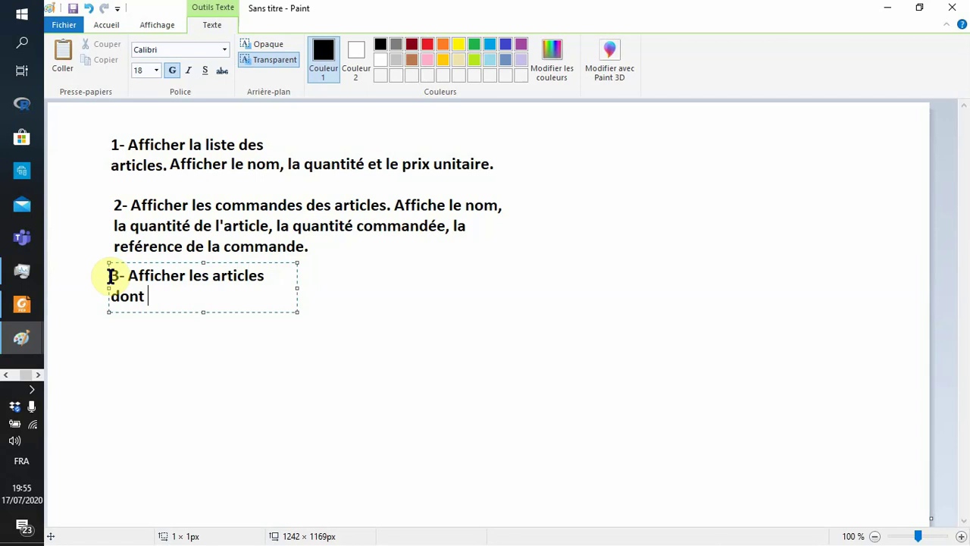
pyautogui.write('la ')
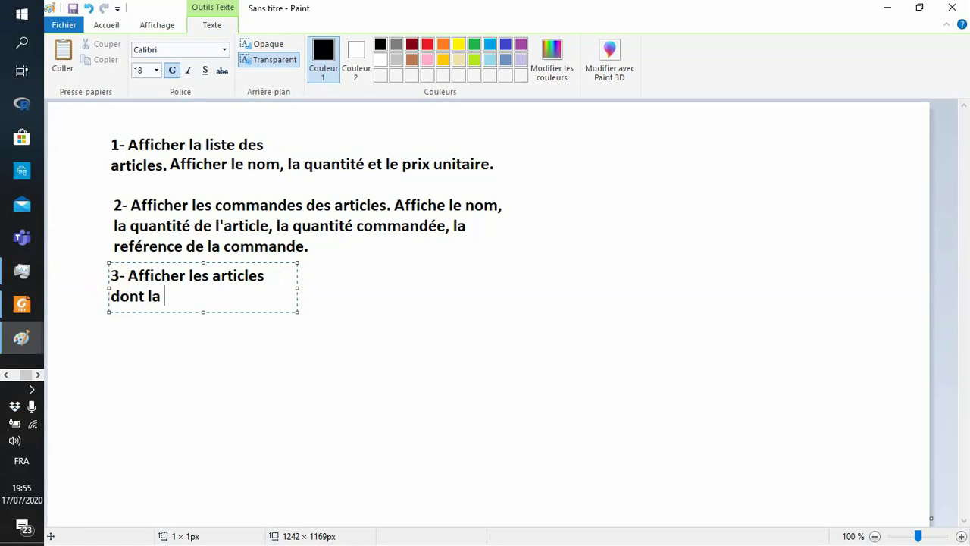
pyautogui.write('quantité est')
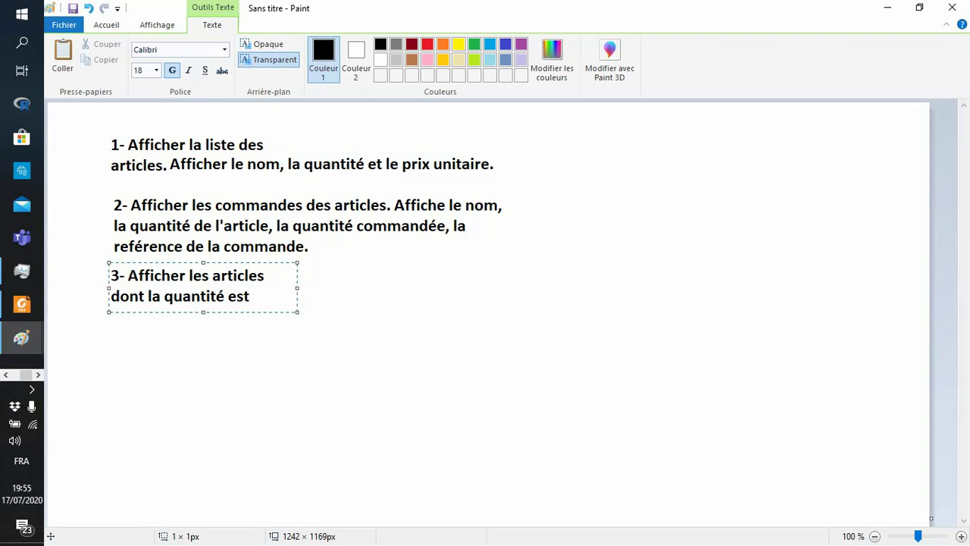
pyautogui.write('supérieu')
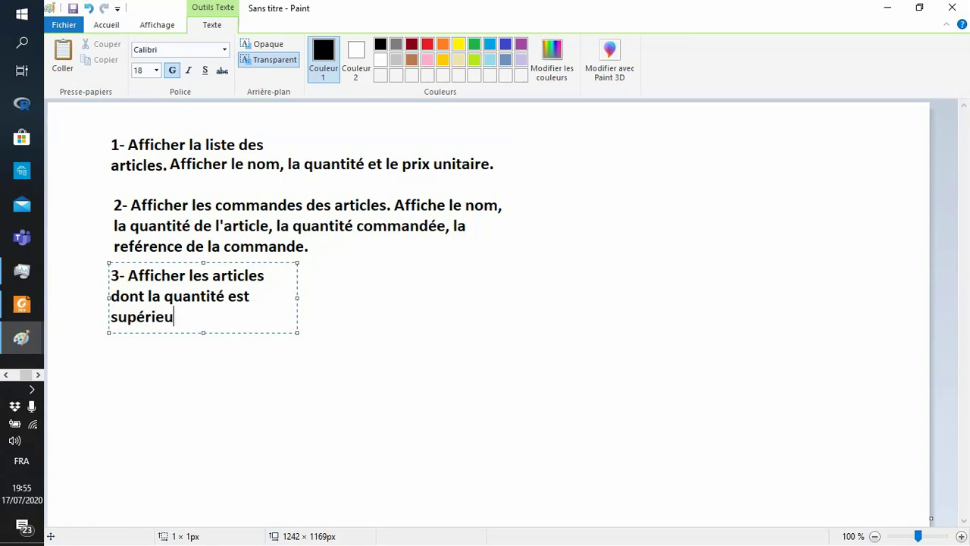
pyautogui.write('re )')
pyautogui.press('BackSpace')
pyautogui.write('à 20')
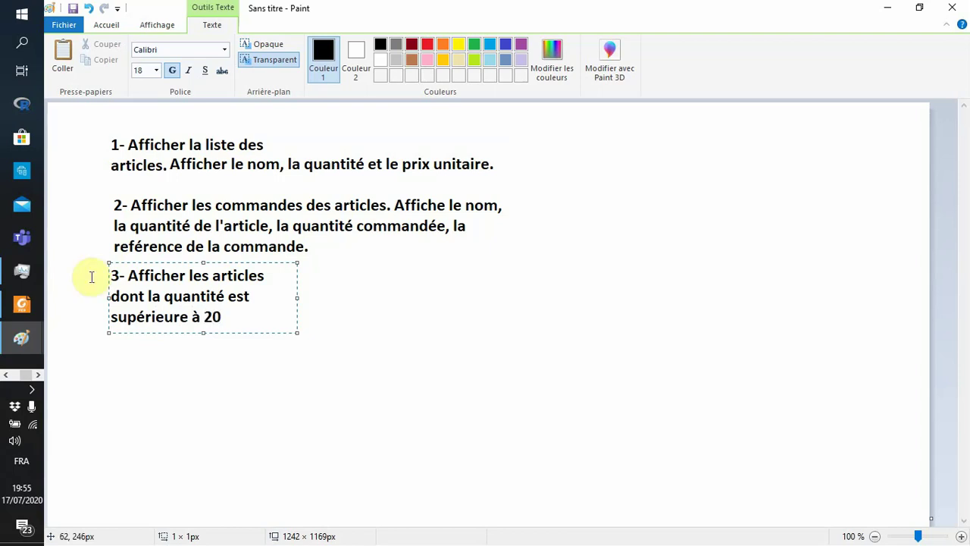
# Insert "disponible" after "quantité" in item 3 and end the sentence with a period.
pyautogui.doubleClick(224, 296)
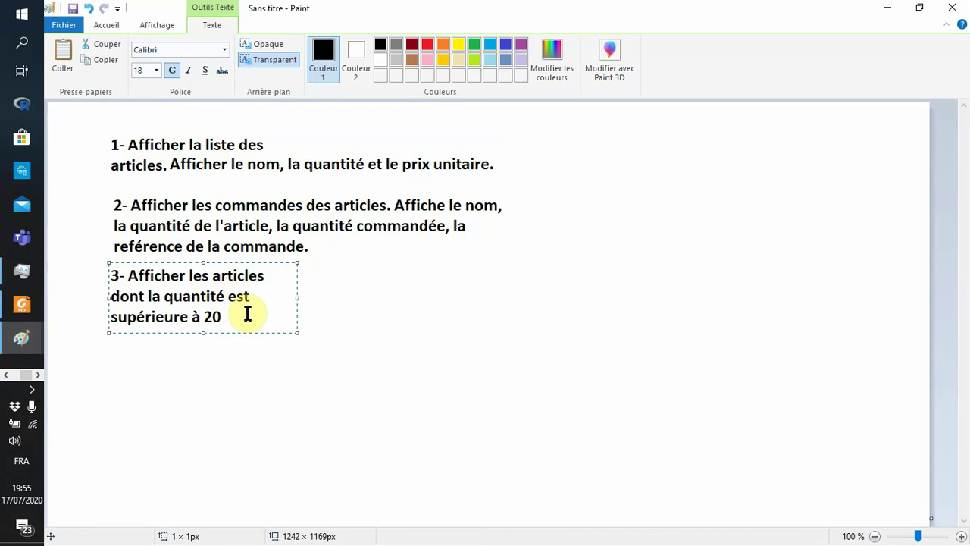
pyautogui.write('disp ')
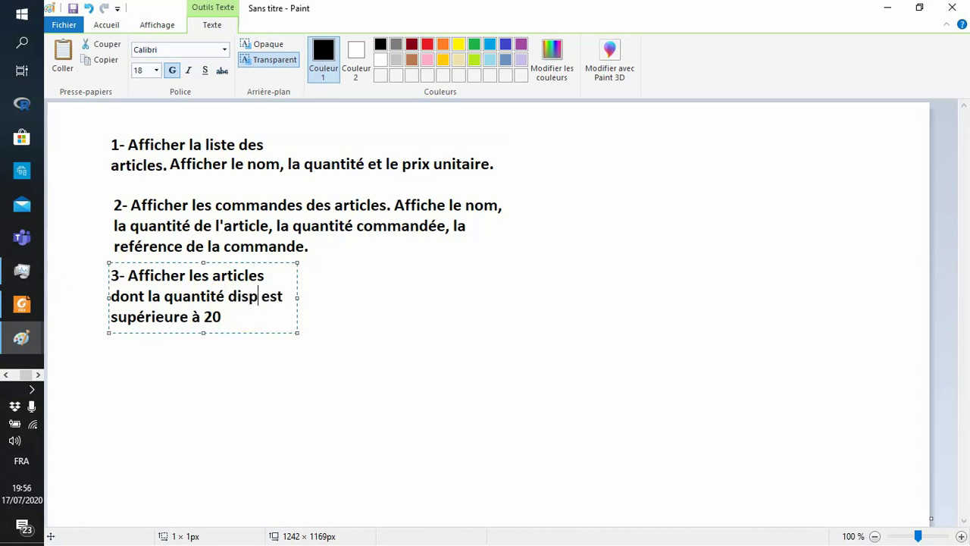
pyautogui.write('onible est supérieure')
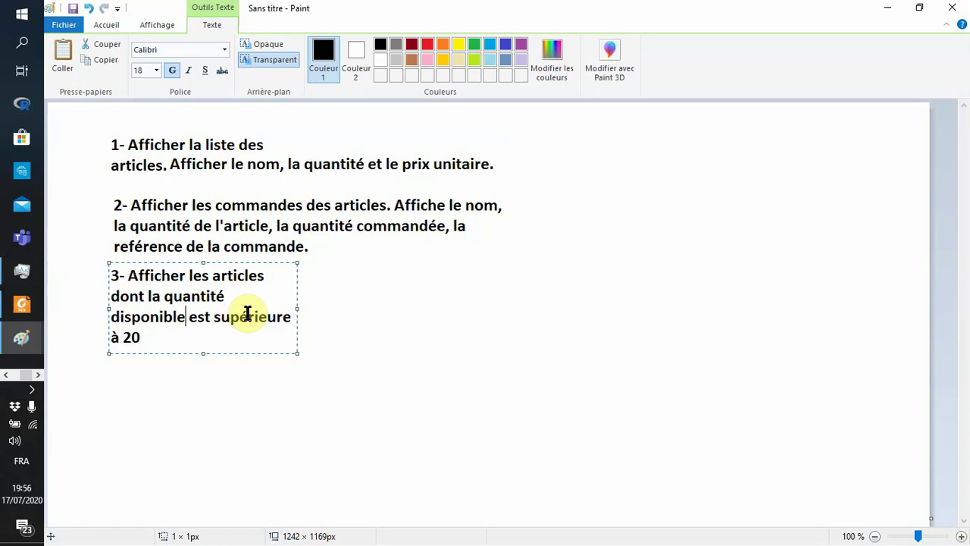
pyautogui.click(224, 332)
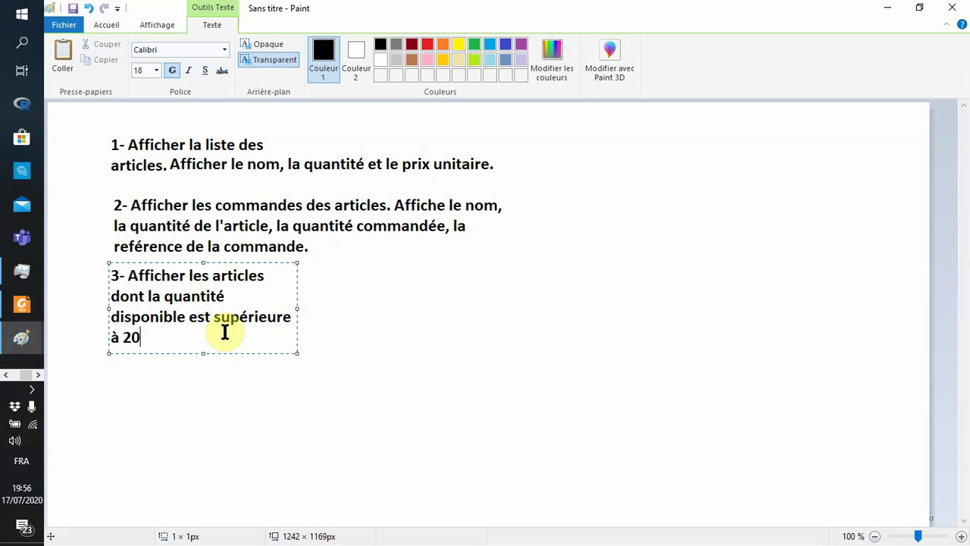
pyautogui.write('.')
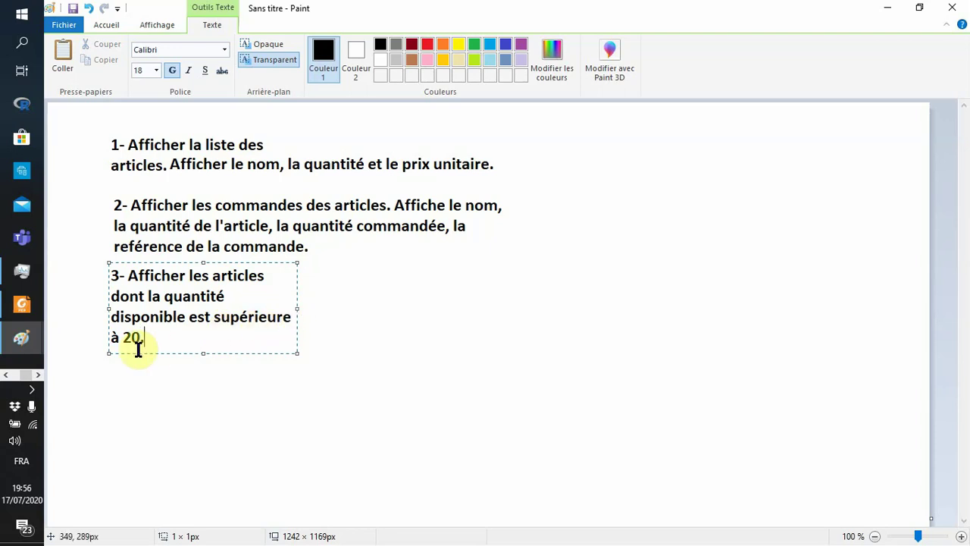
# Insert "ou égale" before "à 20" in item 3, widen its text box to about 556 px and finish the text.
pyautogui.hotkey('ctrl', 'Left')
pyautogui.hotkey('ctrl', 'Left')
pyautogui.write('ou ég')
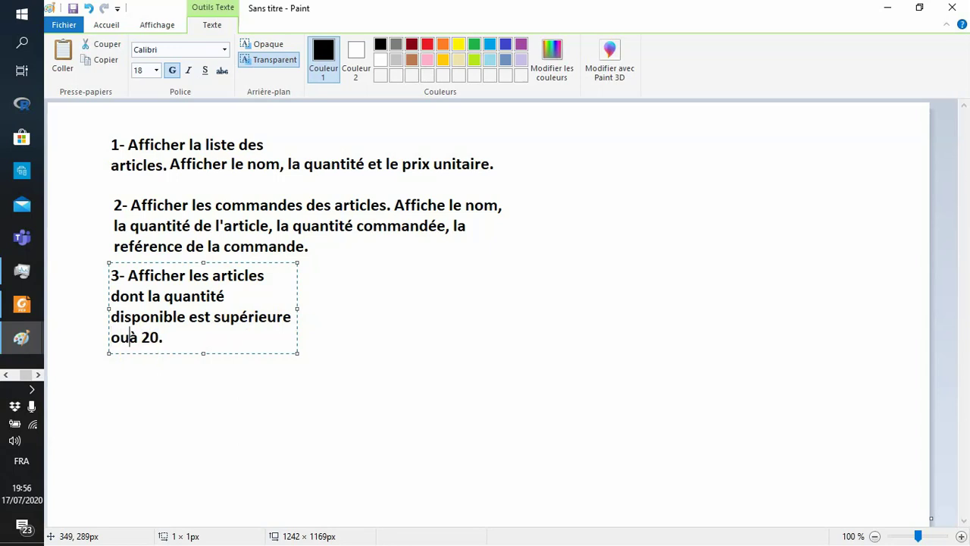
pyautogui.write('ale')
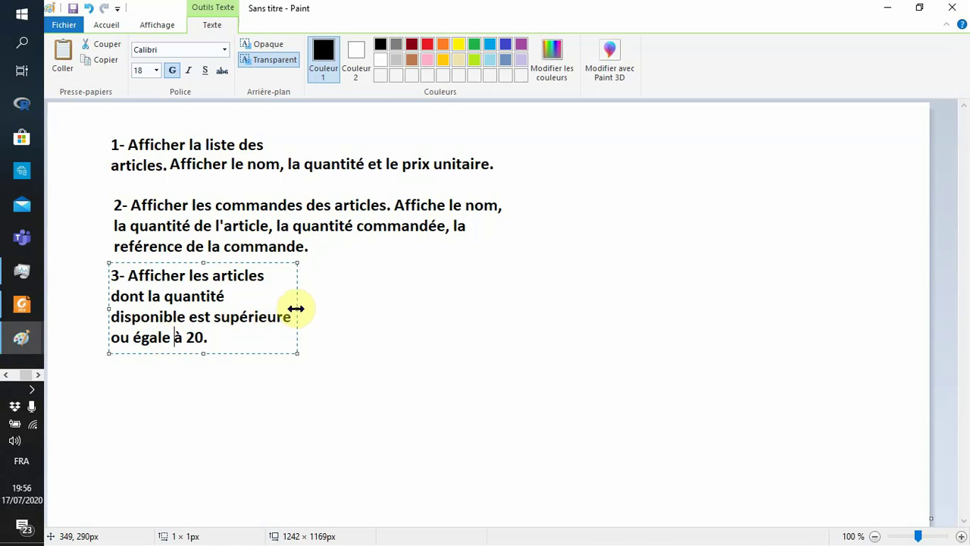
pyautogui.moveTo(295, 308); pyautogui.dragTo(499, 307)
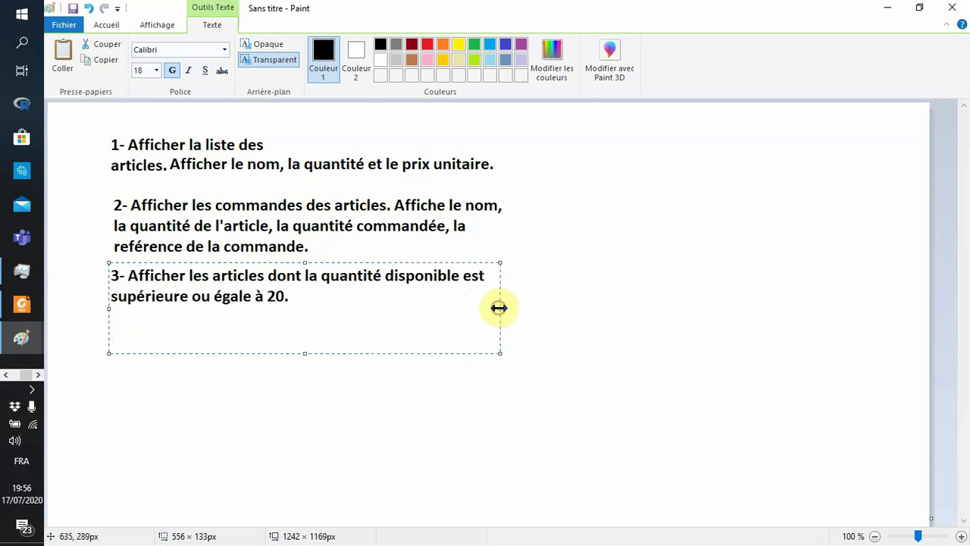
pyautogui.click(568, 386)
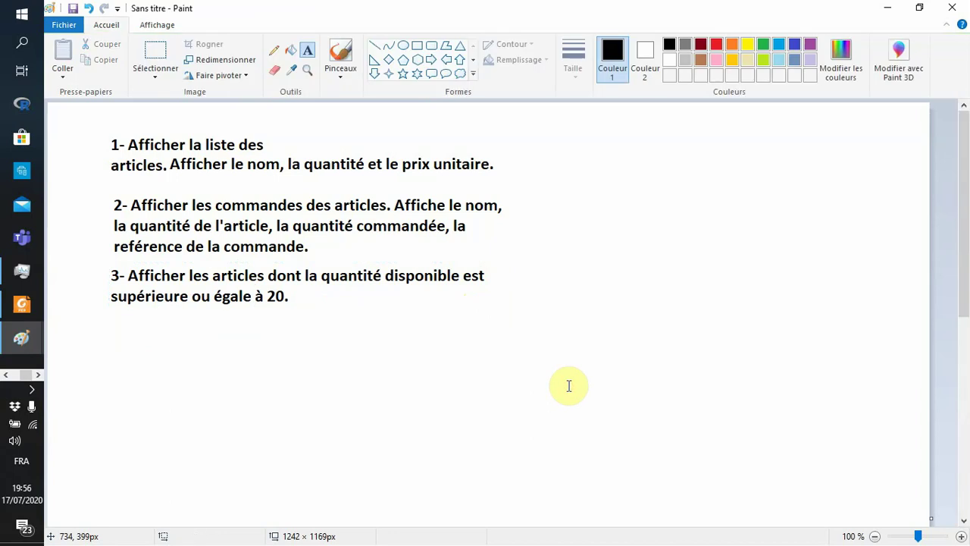
# Return to Access, view the Articles table and create a new query in design view based on the Articles table.
pyautogui.hotkey('alt', 'Tab')
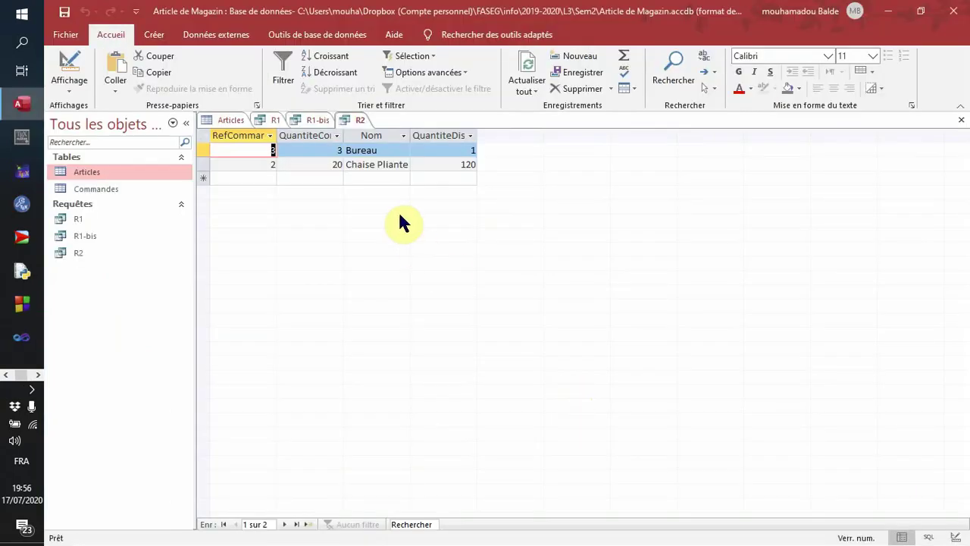
pyautogui.click(231, 119)
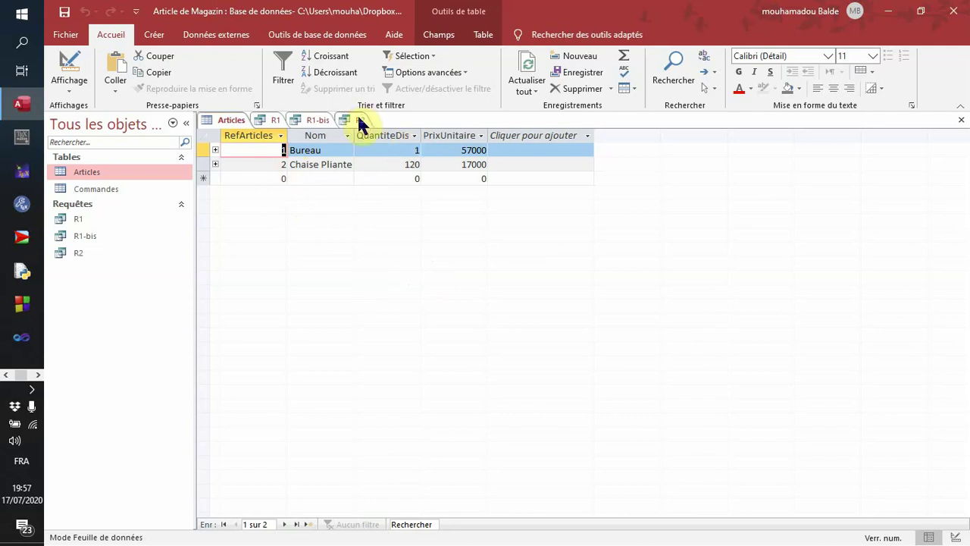
pyautogui.click(162, 37)
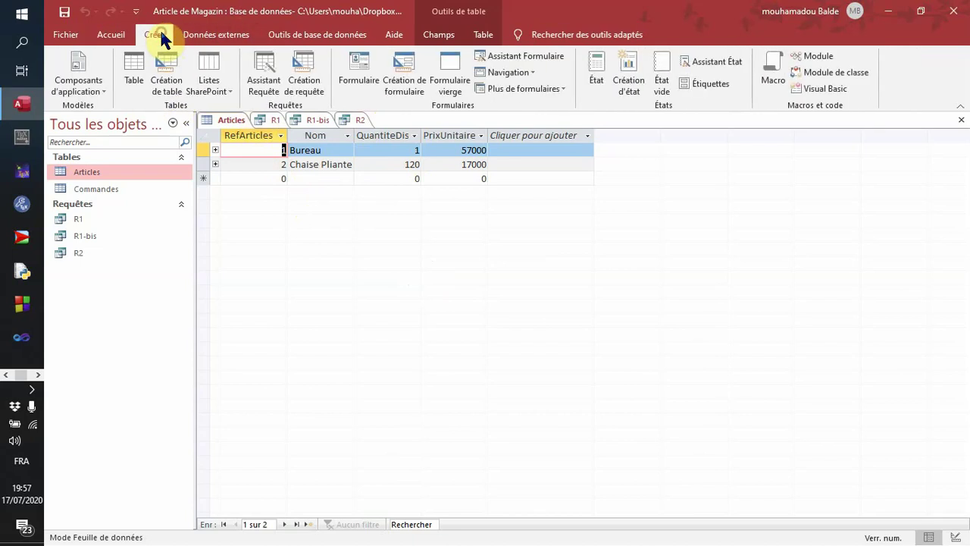
pyautogui.click(319, 89)
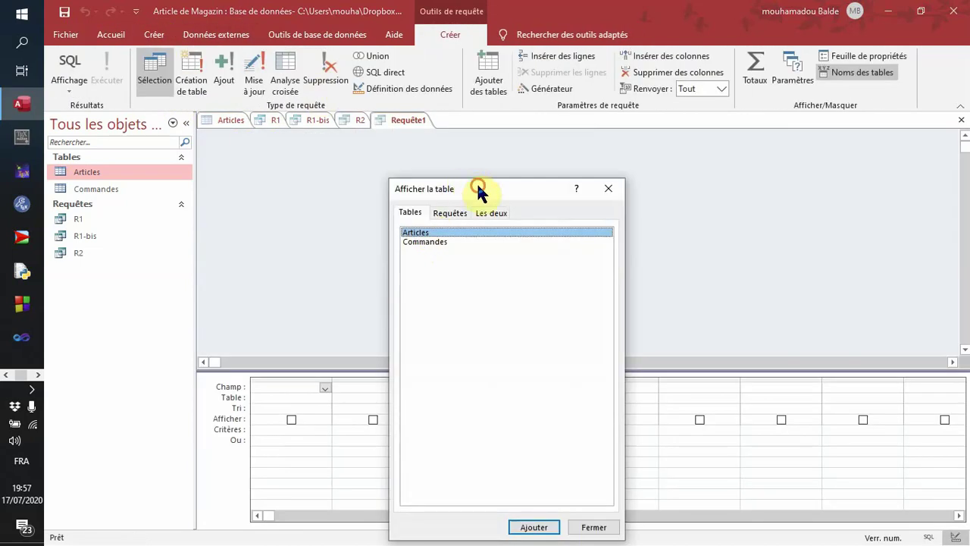
pyautogui.moveTo(479, 189); pyautogui.dragTo(569, 70)
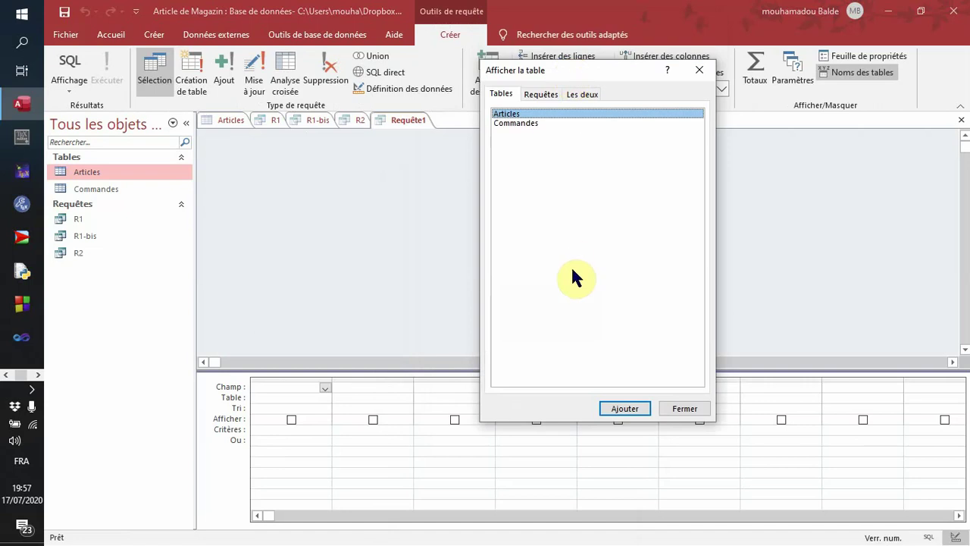
pyautogui.click(624, 410)
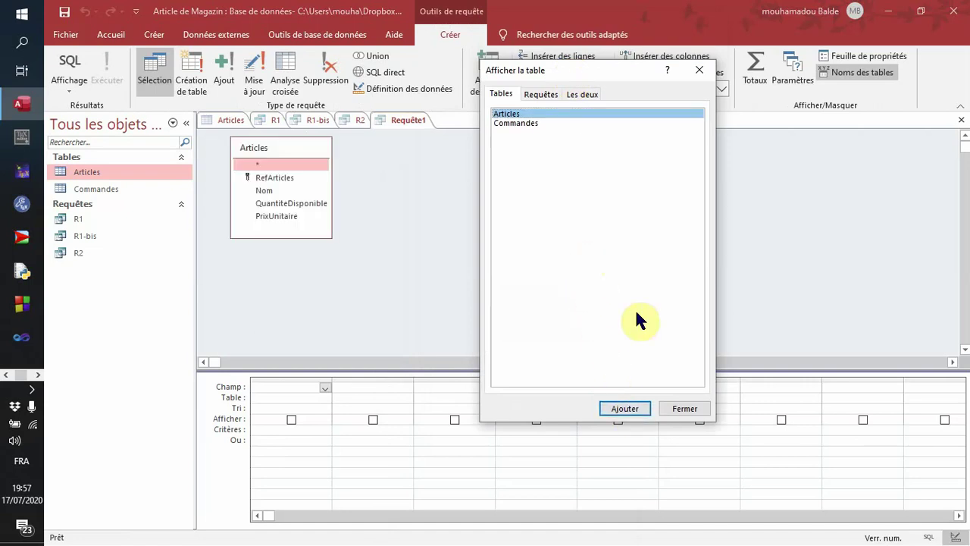
pyautogui.click(684, 407)
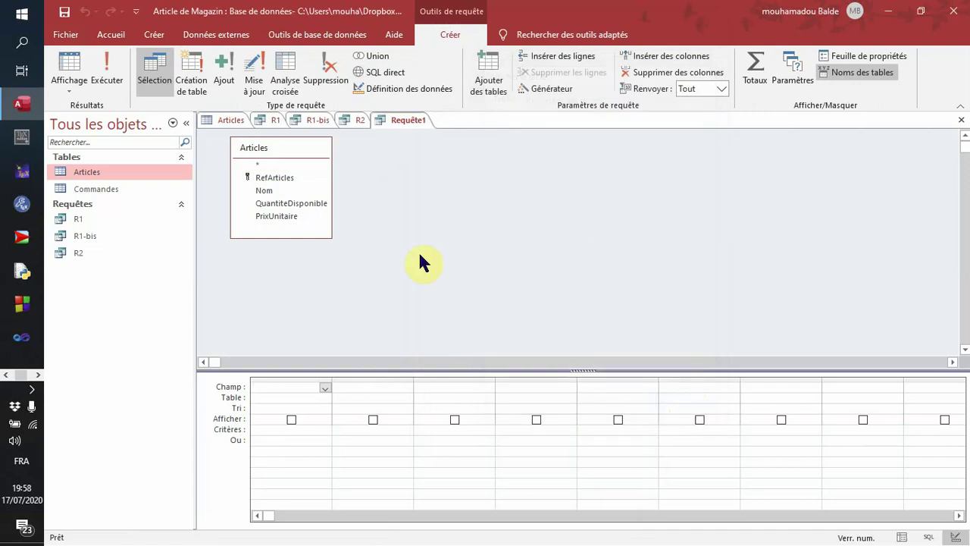
# Add the RefArticles field from Articles to the query grid.
pyautogui.click(281, 218)
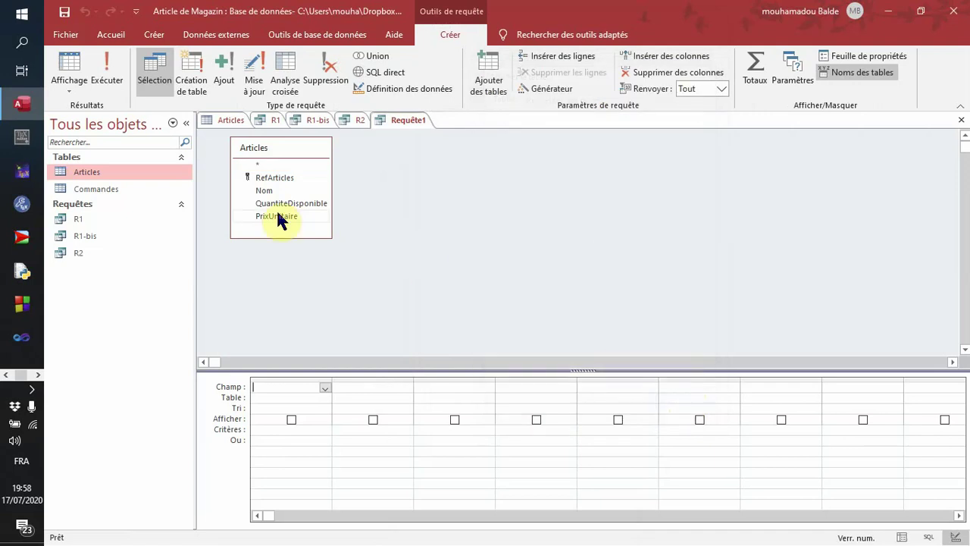
pyautogui.click(271, 192)
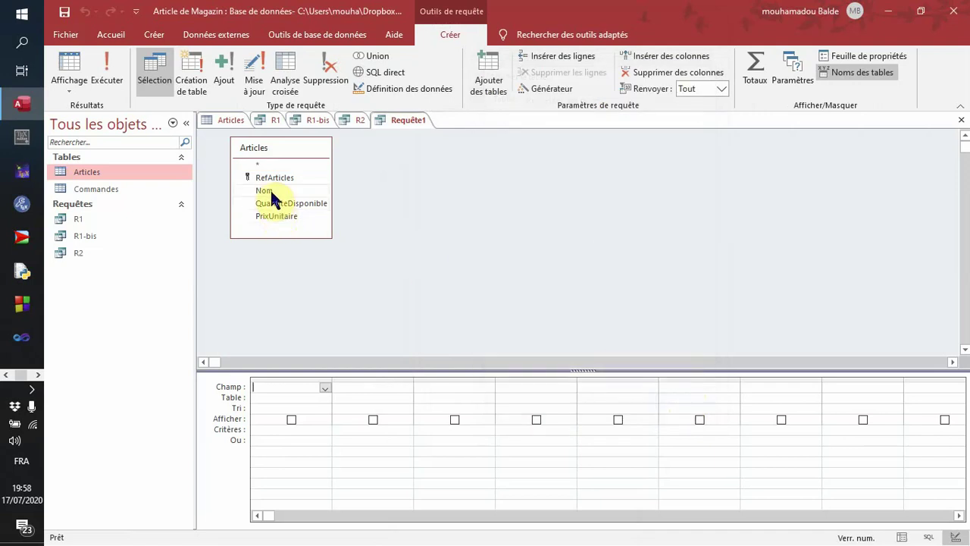
pyautogui.click(283, 177)
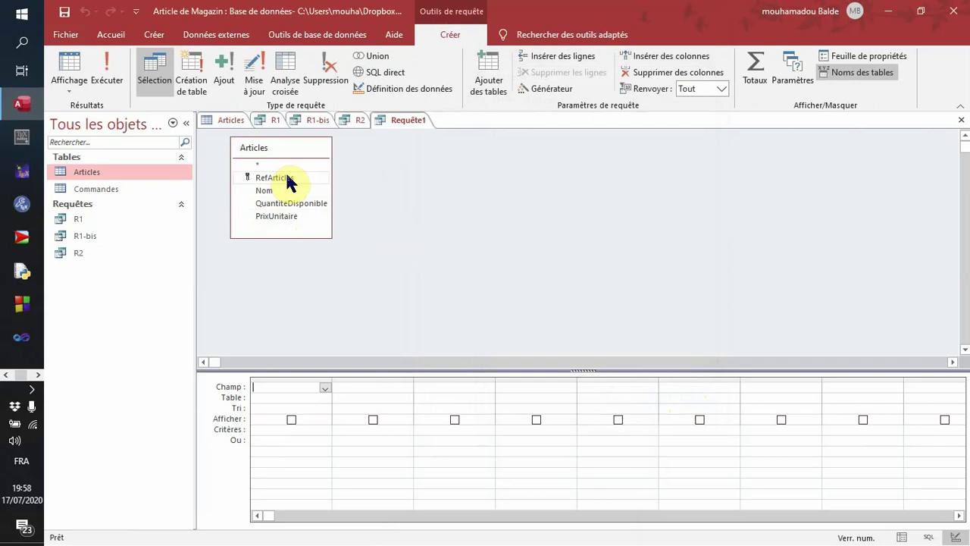
pyautogui.doubleClick(286, 178)
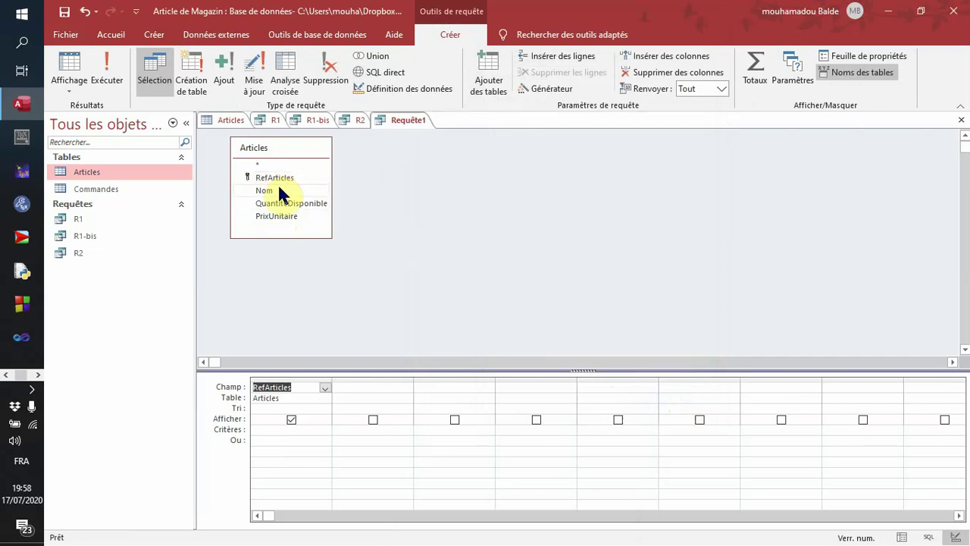
# Add the Nom, QuantiteDisponible and PrixUnitaire fields from Articles to the query grid.
pyautogui.click(279, 191)
pyautogui.doubleClick(279, 191)
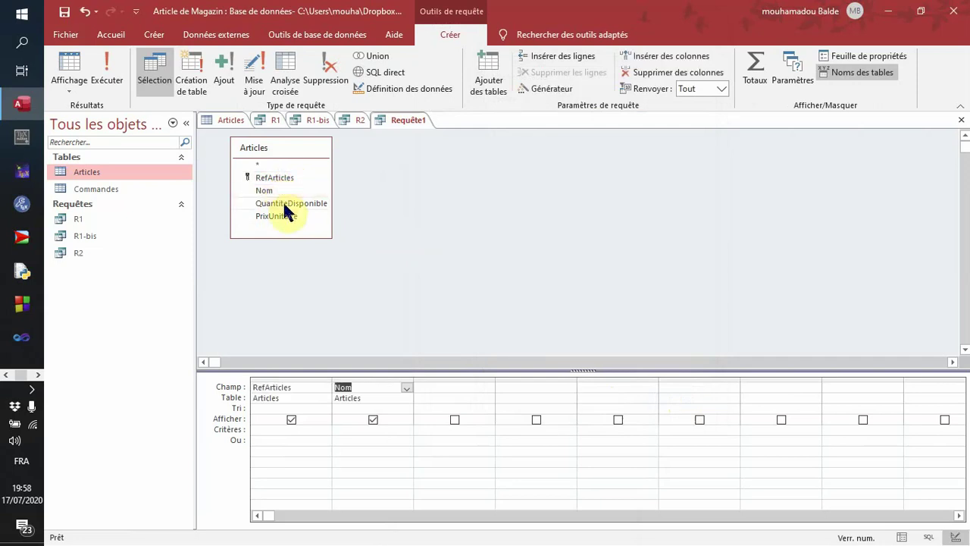
pyautogui.doubleClick(285, 203)
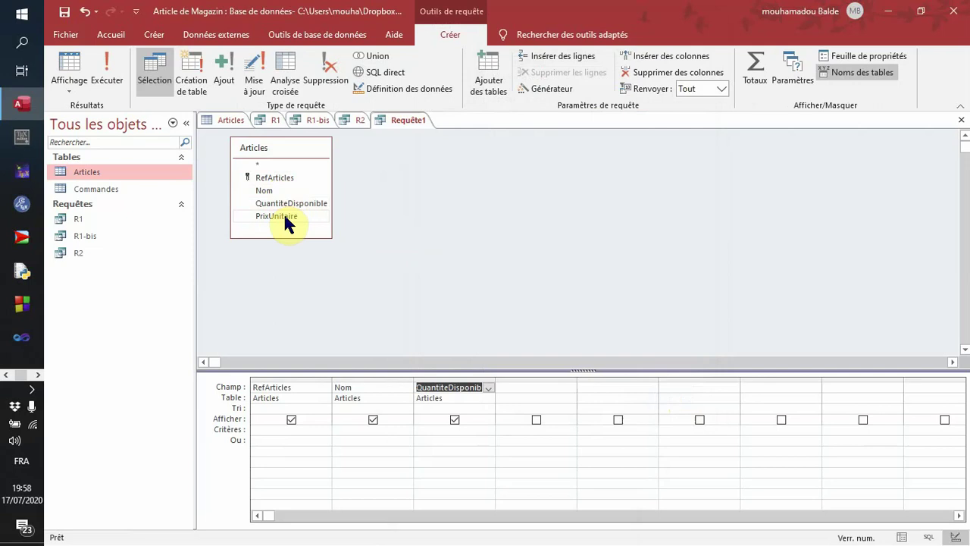
pyautogui.doubleClick(287, 217)
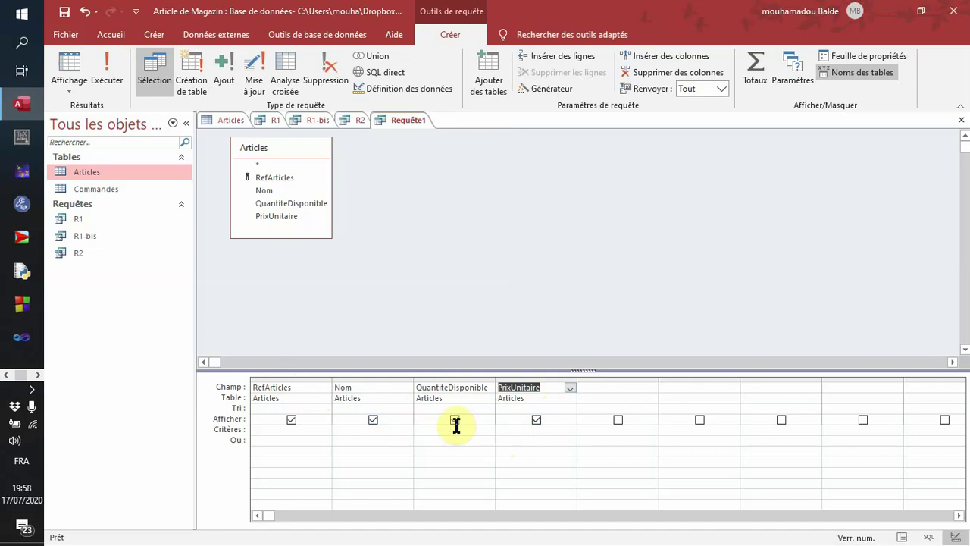
# Set the QuantiteDisponible criterion to >=20 in the query grid.
pyautogui.click(255, 430)
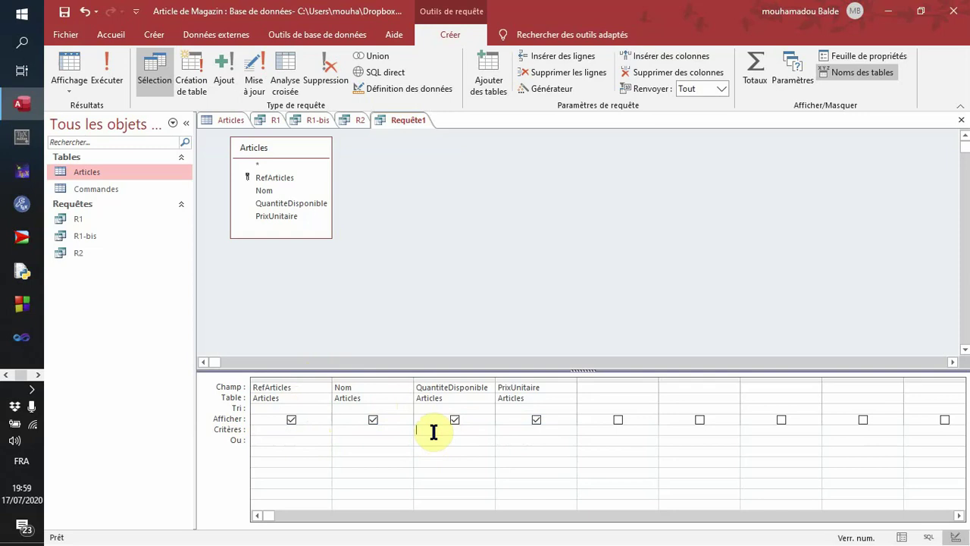
pyautogui.click(433, 432)
pyautogui.write('>=')
pyautogui.write('20')
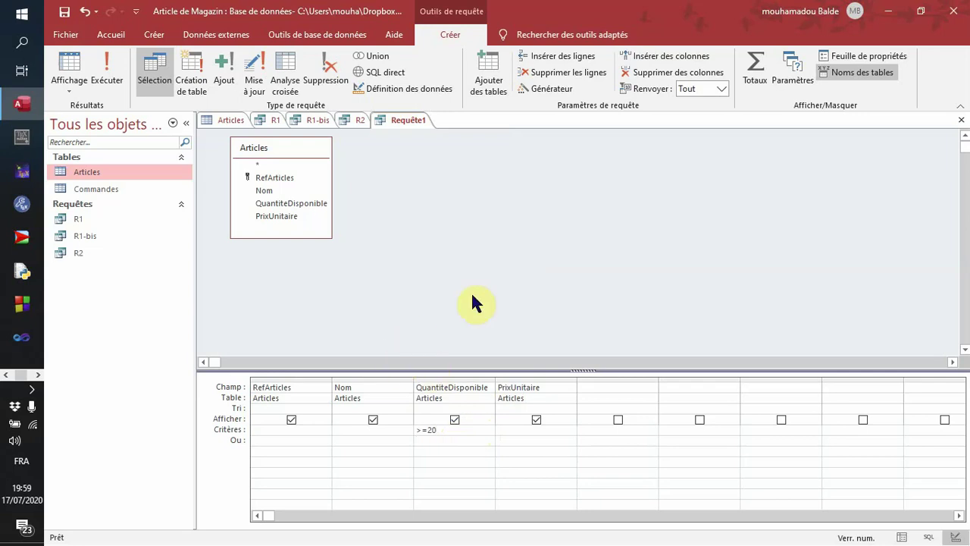
# Check the wording of exercise 3 in Paint, return to Access and run the query.
pyautogui.hotkey('alt', 'Tab')
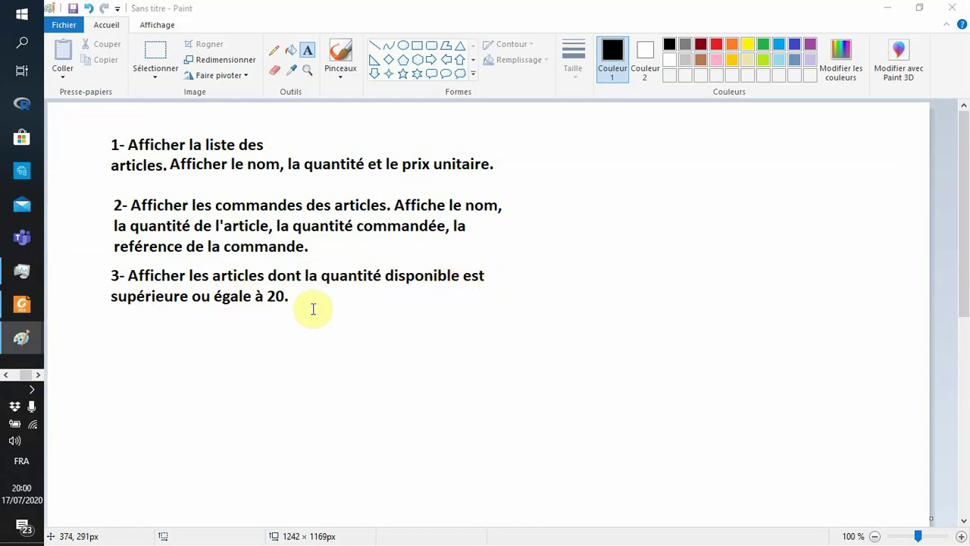
pyautogui.hotkey('alt', 'Tab')
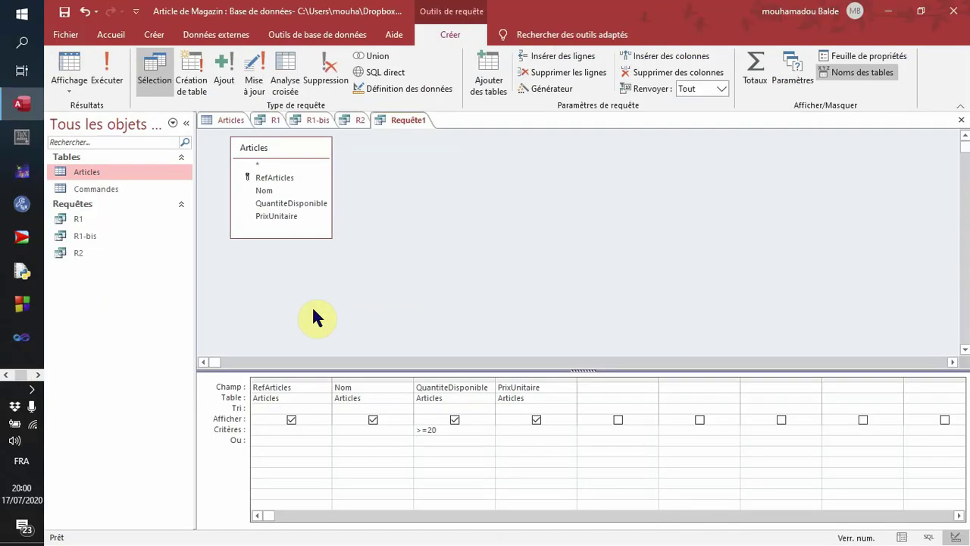
pyautogui.click(108, 91)
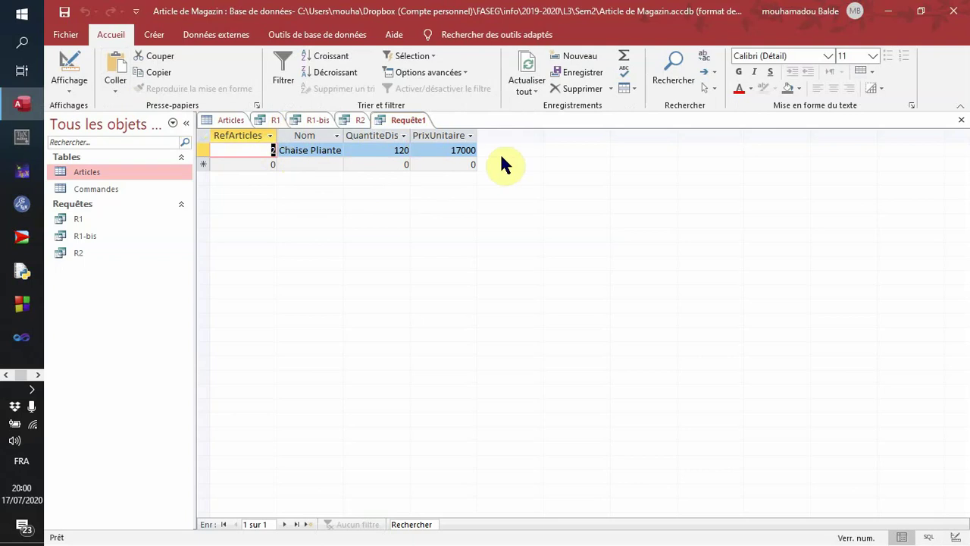
# Save the query under the name Requête1.
pyautogui.rightClick(417, 123)
pyautogui.click(429, 128)
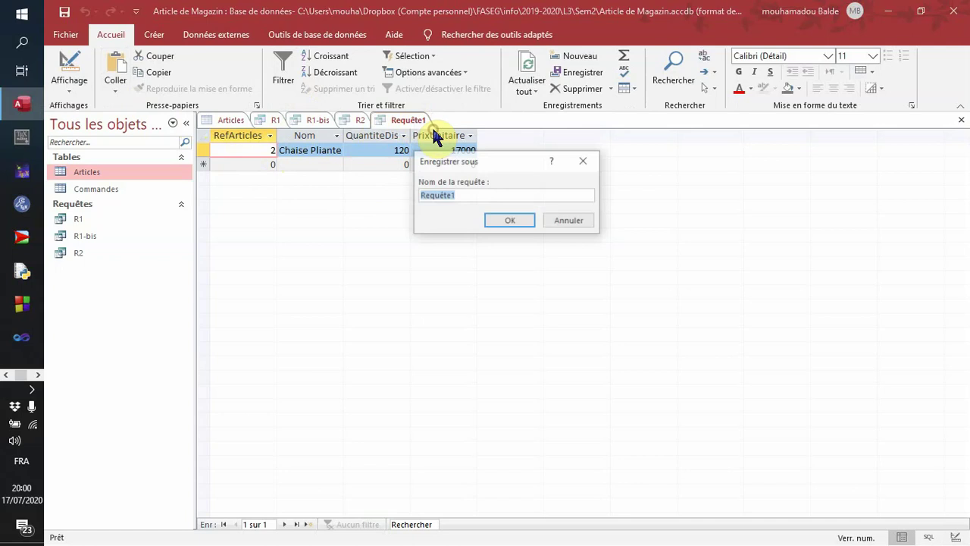
pyautogui.click(493, 196)
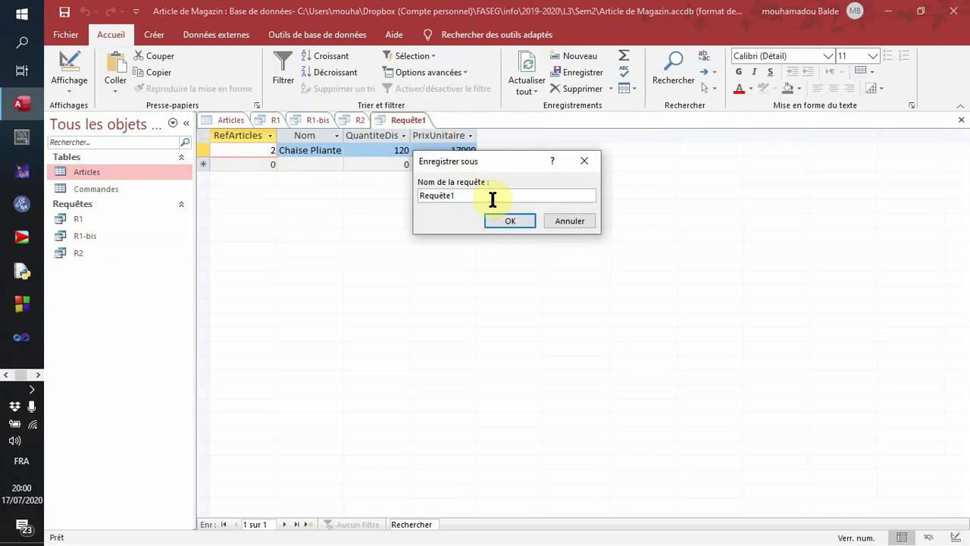
pyautogui.press('Return')
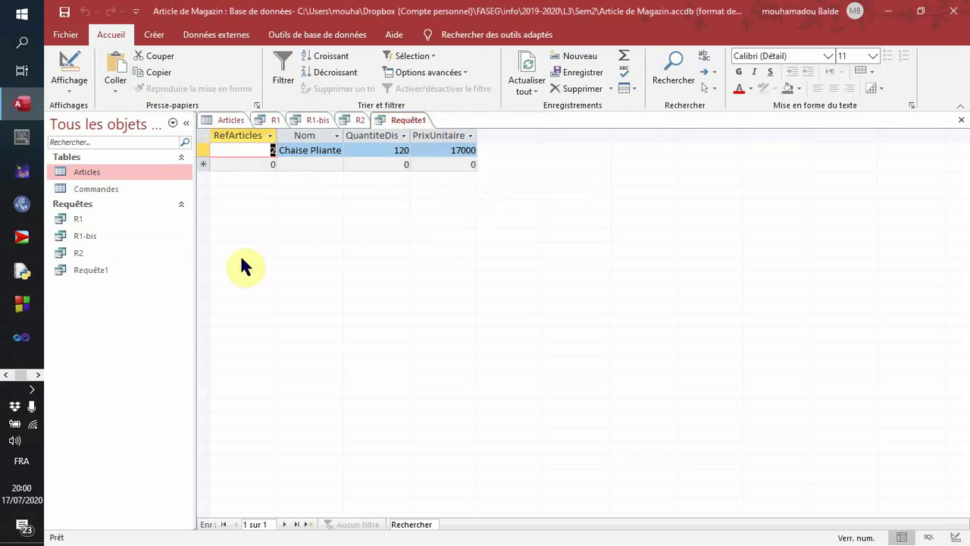
# Close the open Requête1 datasheet so that the query can be renamed.
pyautogui.rightClick(101, 272)
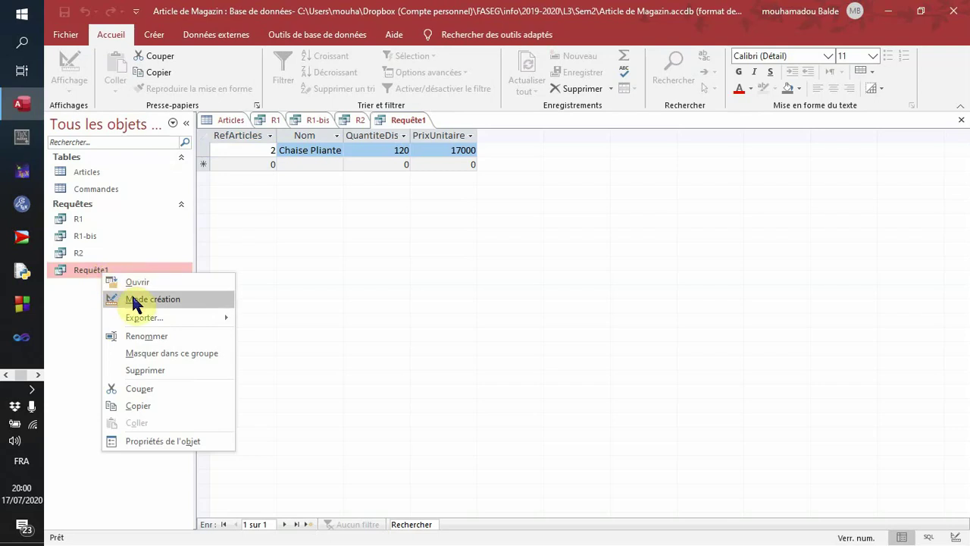
pyautogui.click(405, 124)
pyautogui.rightClick(405, 124)
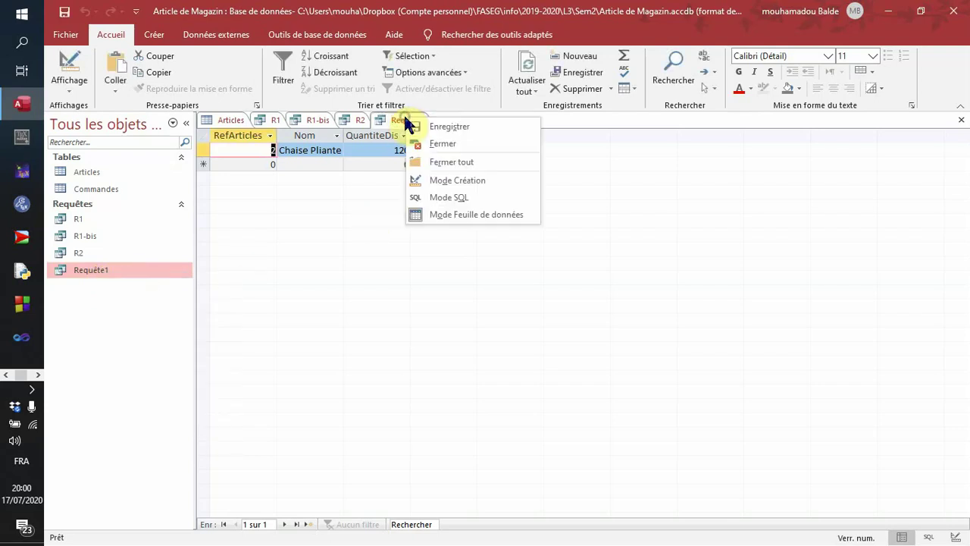
pyautogui.click(473, 143)
# Rename the saved query Requête1 as R3.
pyautogui.rightClick(97, 276)
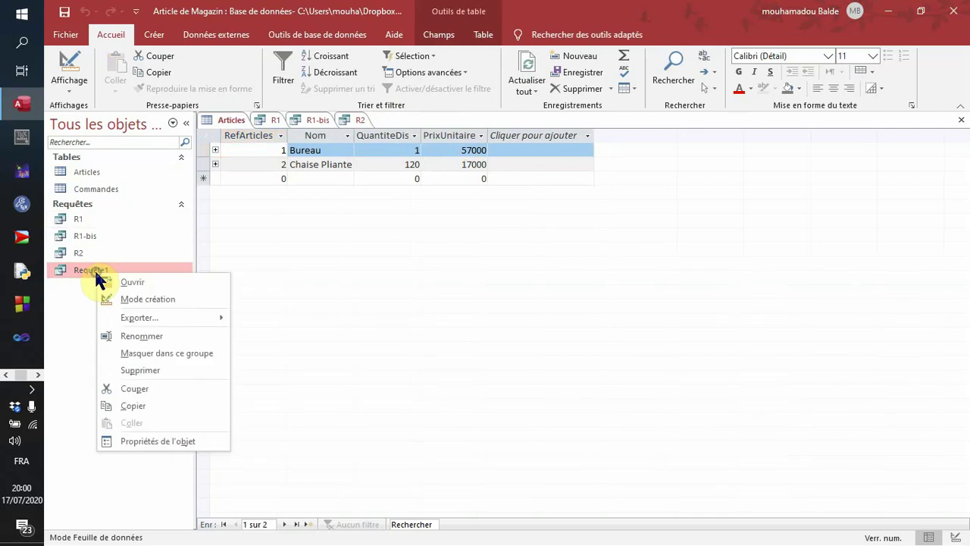
pyautogui.click(151, 336)
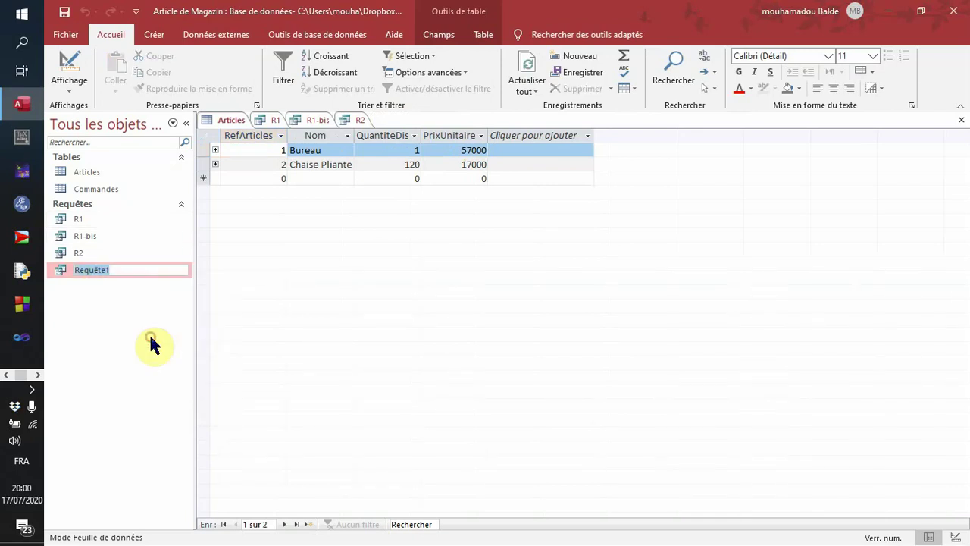
pyautogui.click(152, 270)
pyautogui.press('BackSpace')
pyautogui.press('BackSpace')
pyautogui.press('BackSpace')
pyautogui.press('BackSpace')
pyautogui.press('BackSpace')
pyautogui.press('BackSpace')
pyautogui.press('BackSpace')
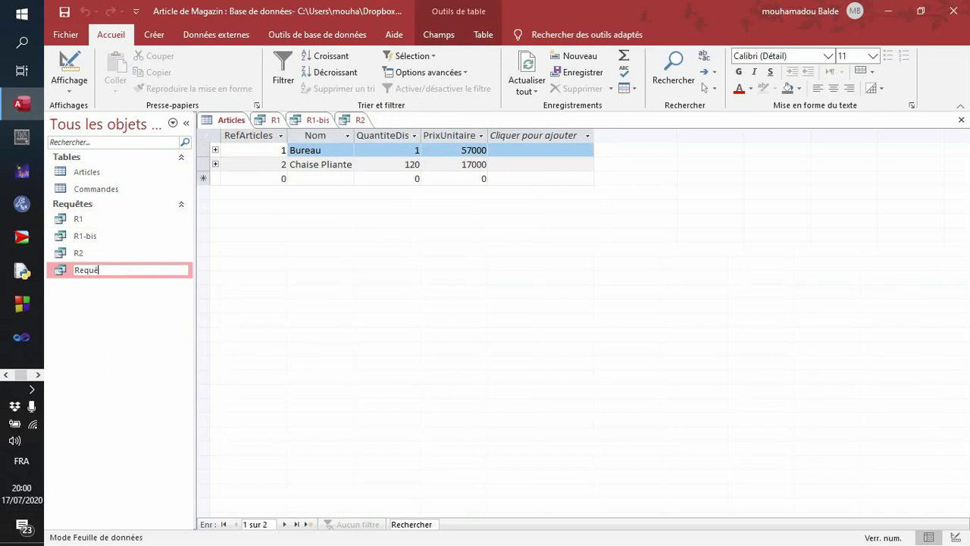
pyautogui.write('3')
pyautogui.click(79, 329)
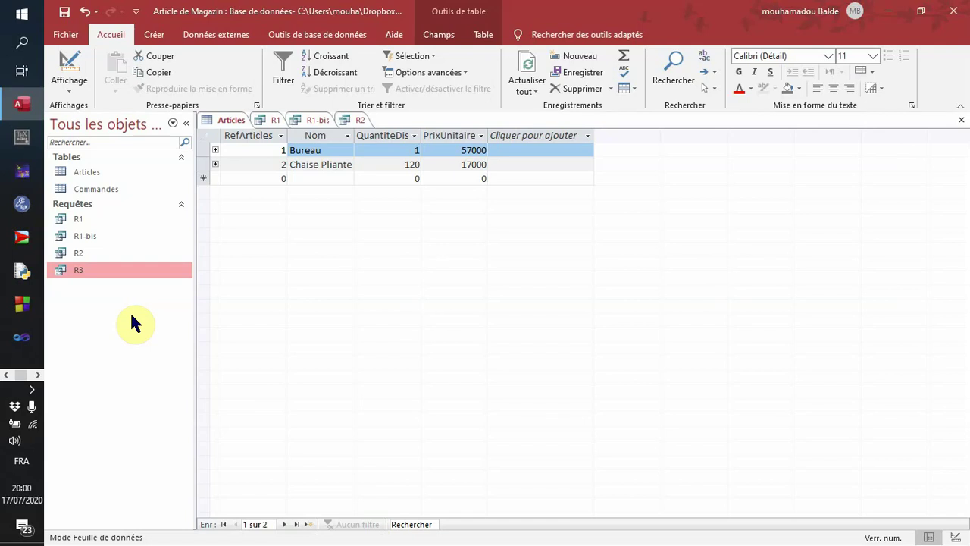
# Open query R3 and examine its datasheet results and its design, including the table row and the QuantiteDisponible criterion.
pyautogui.doubleClick(114, 271)
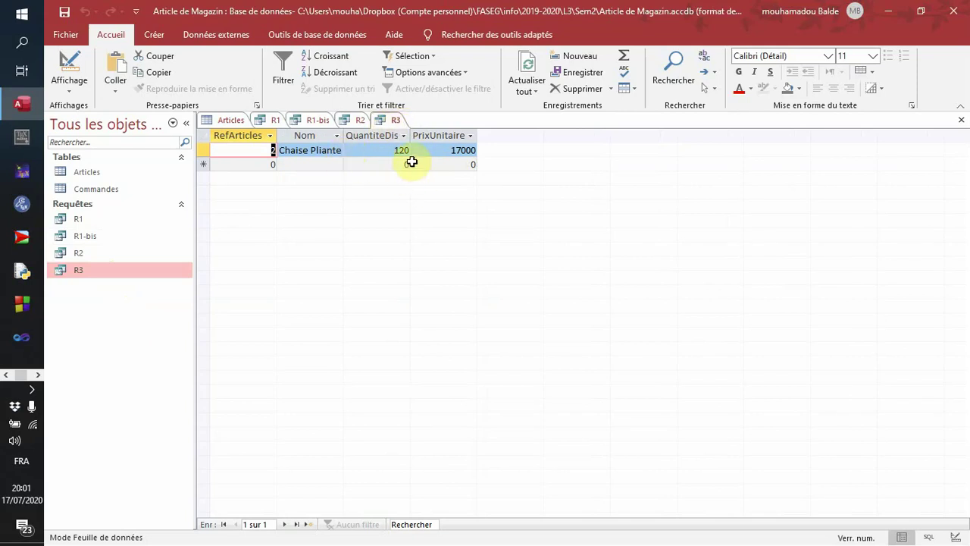
pyautogui.rightClick(394, 121)
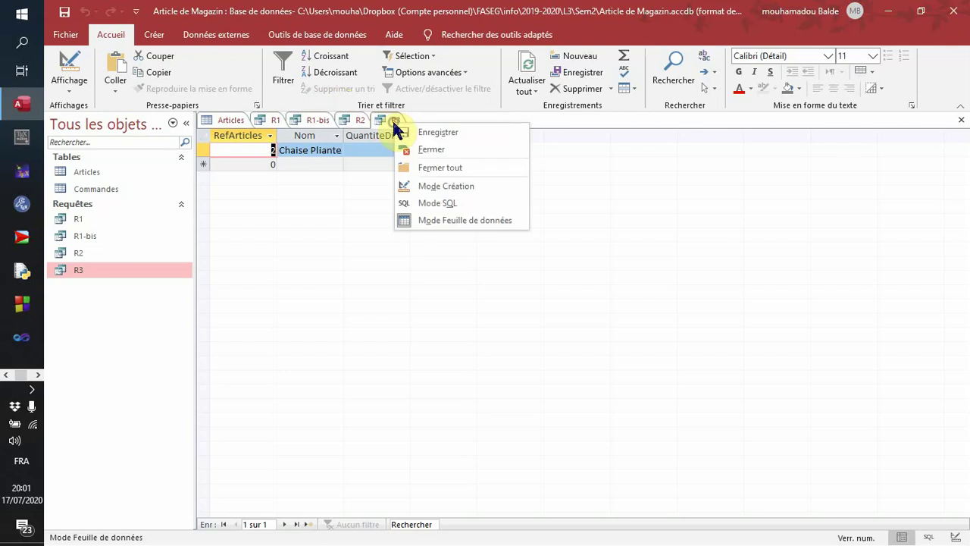
pyautogui.click(447, 189)
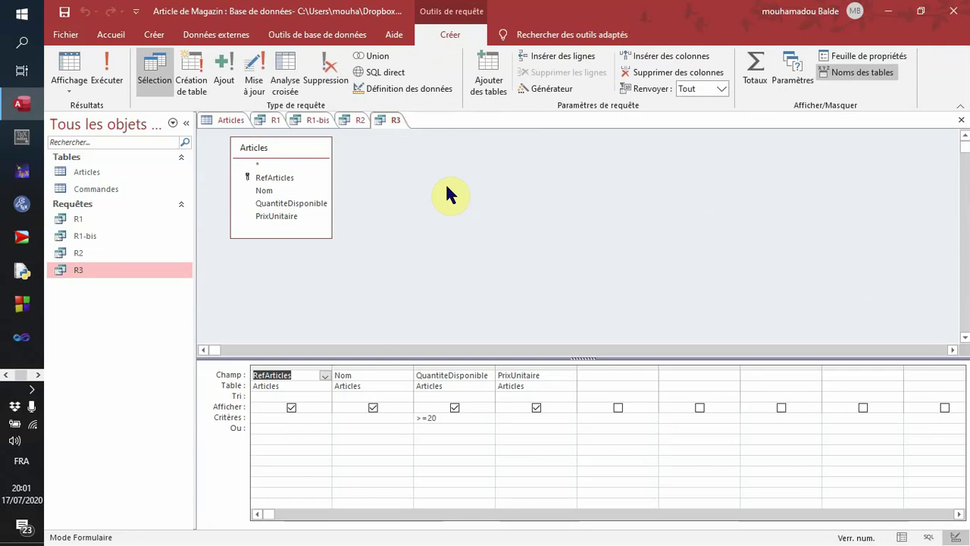
pyautogui.click(468, 383)
pyautogui.click(560, 386)
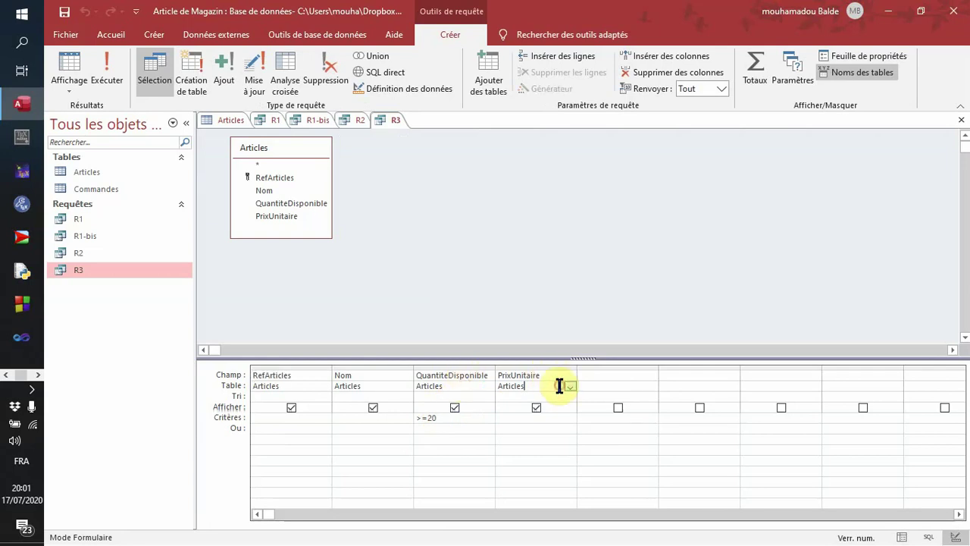
pyautogui.click(558, 370)
pyautogui.click(453, 422)
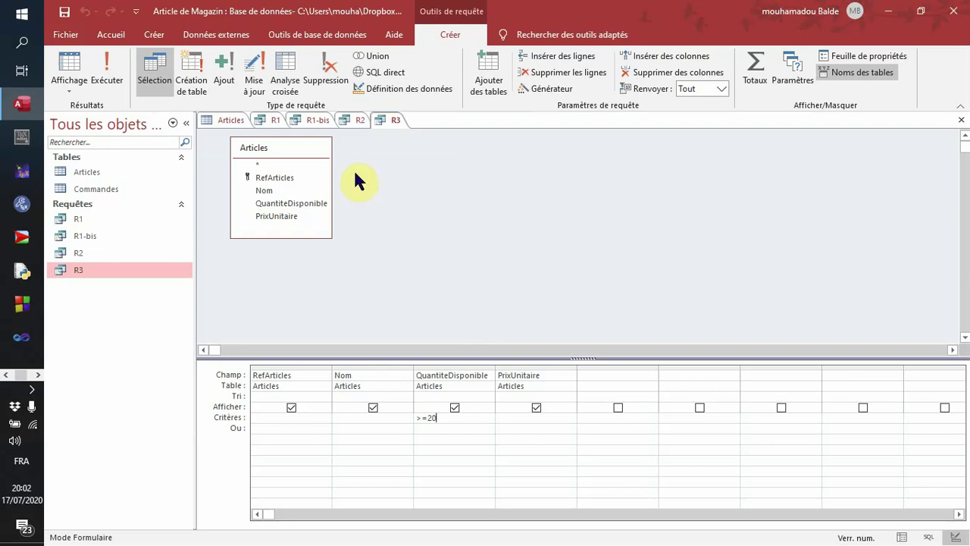
pyautogui.click(79, 70)
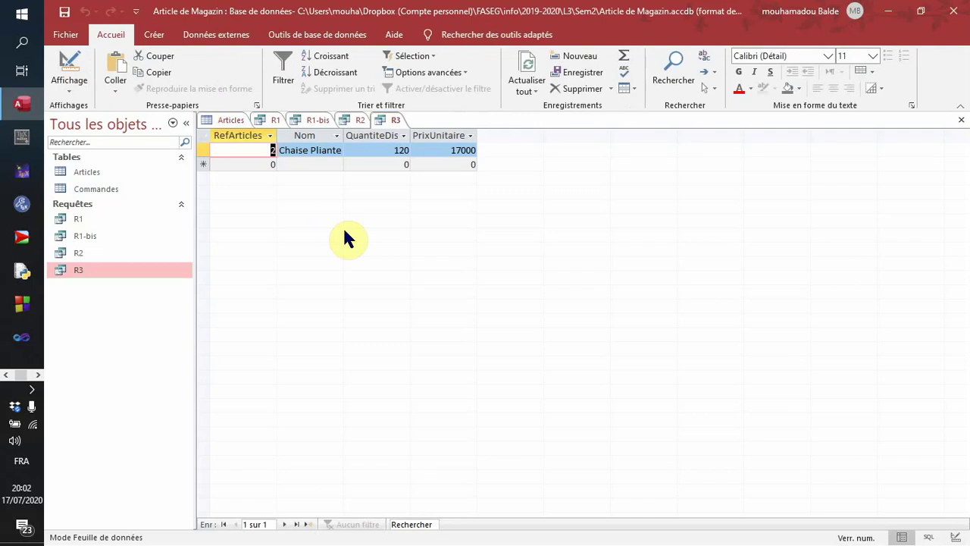
pyautogui.click(63, 60)
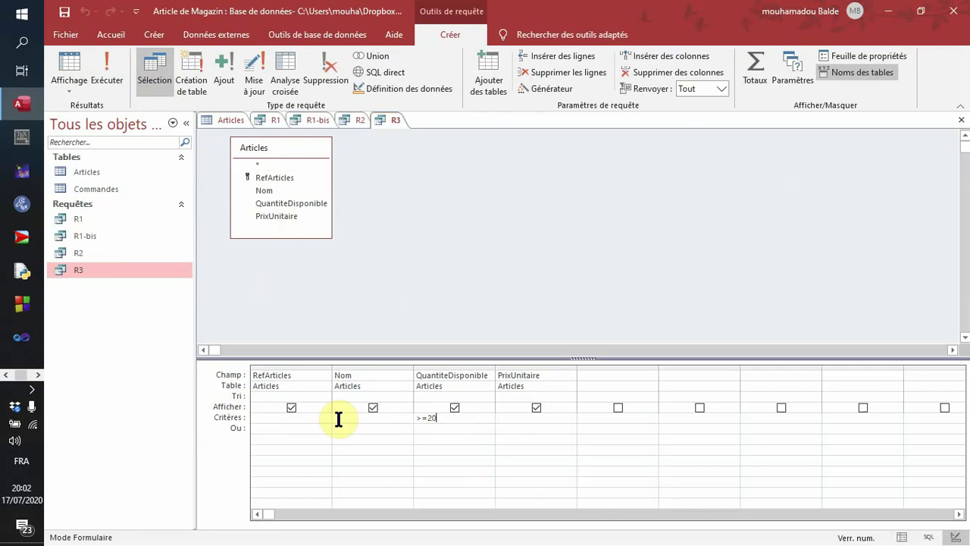
pyautogui.click(433, 419)
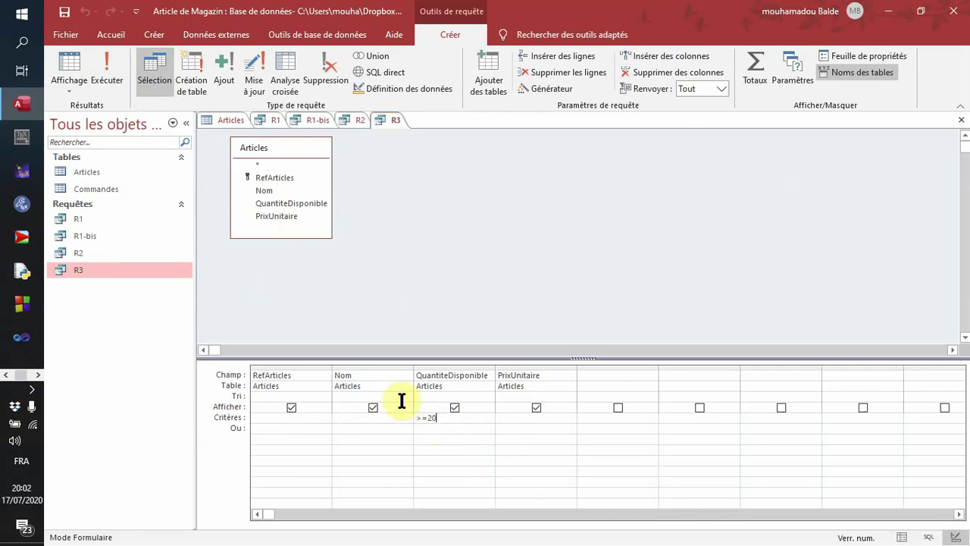
# Examine the source tables and fields of queries R2 and R1-bis in design view, and return to R3.
pyautogui.click(354, 120)
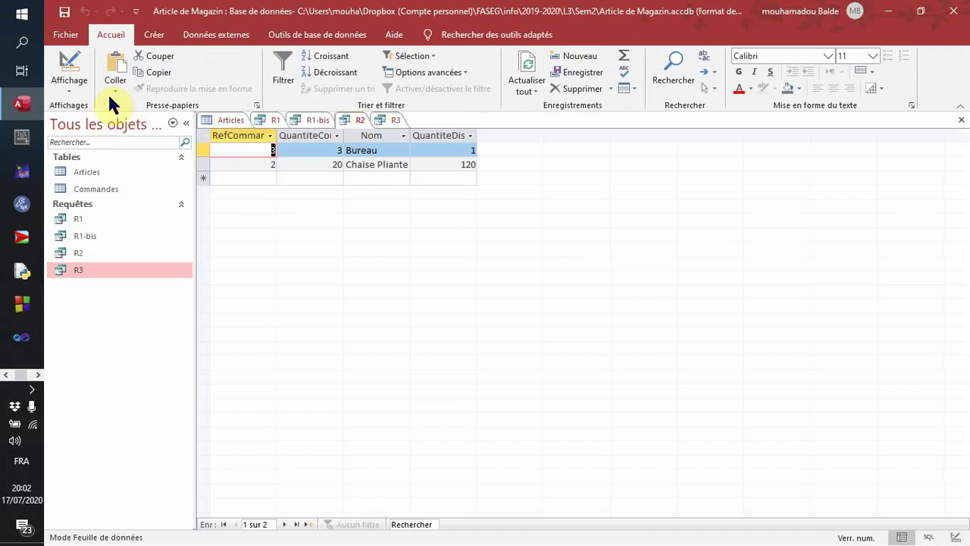
pyautogui.click(69, 67)
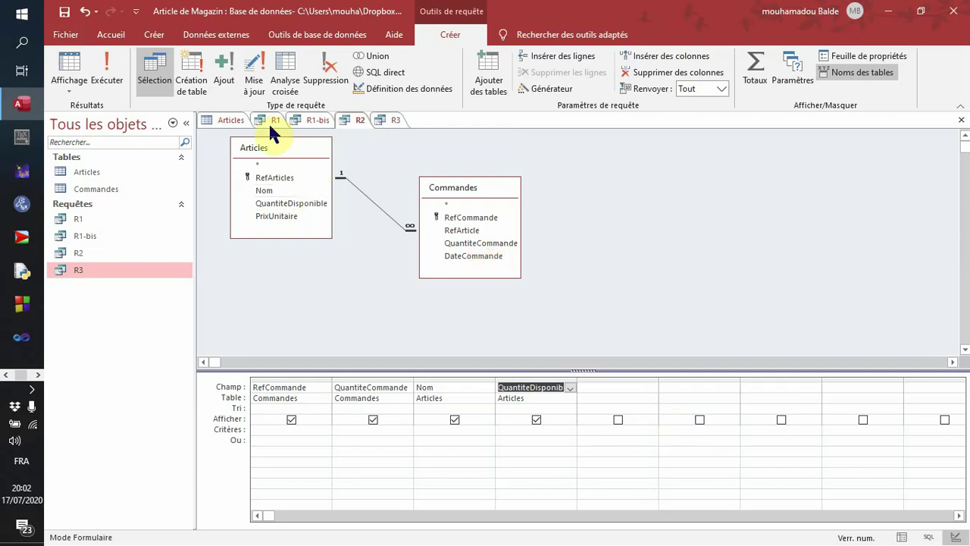
pyautogui.click(296, 121)
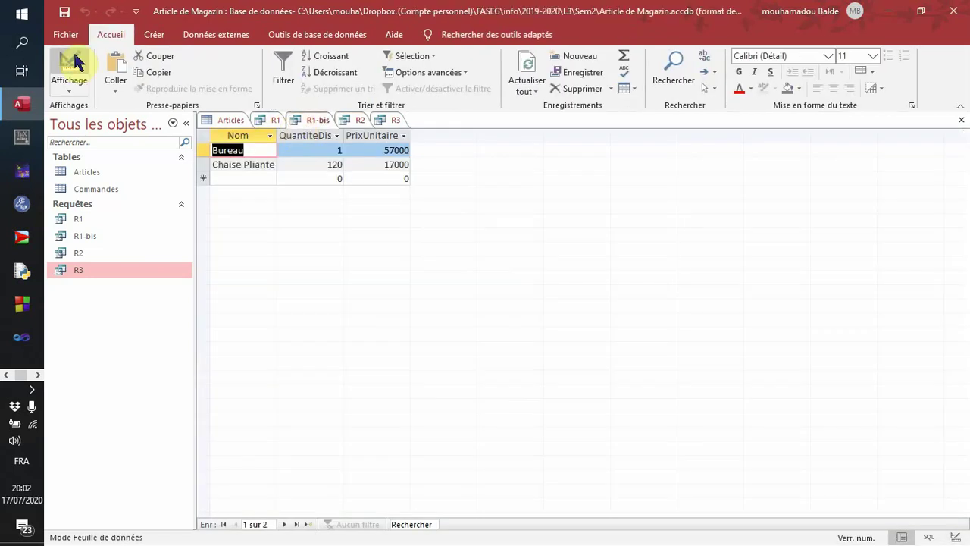
pyautogui.click(74, 62)
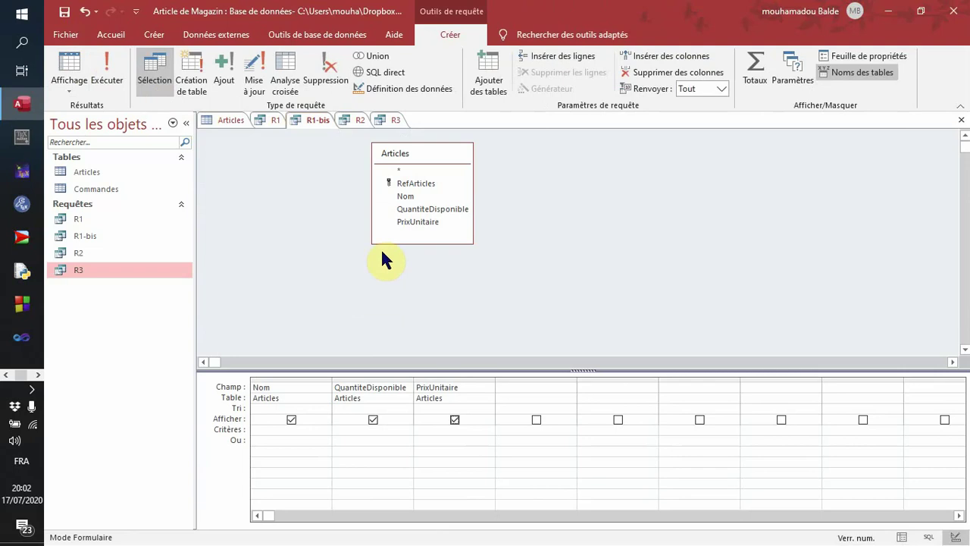
pyautogui.click(357, 120)
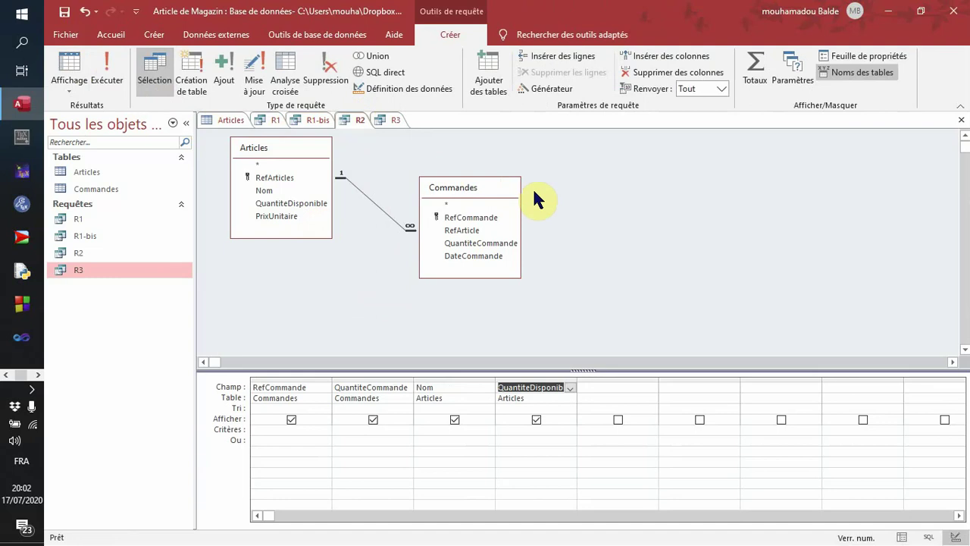
pyautogui.click(383, 121)
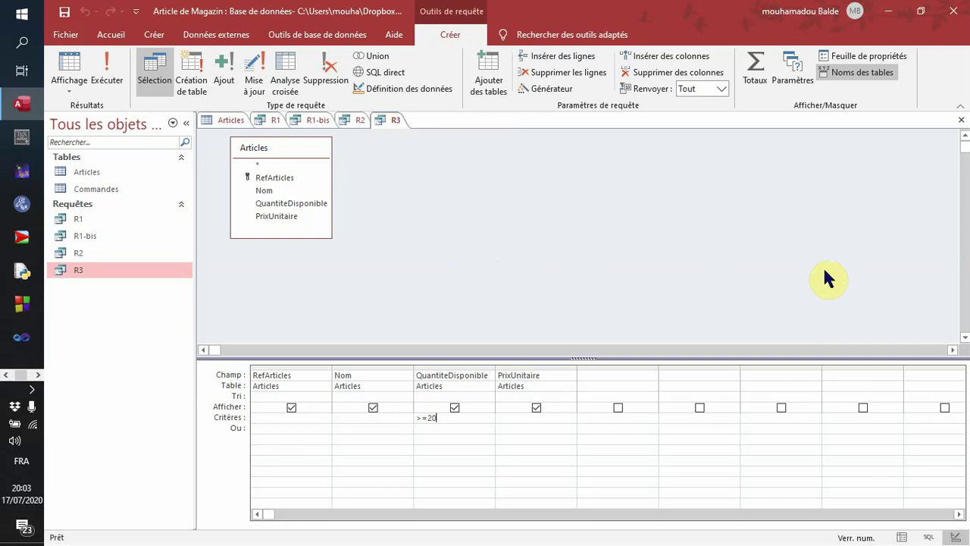
pyautogui.hotkey('alt', 'Tab')
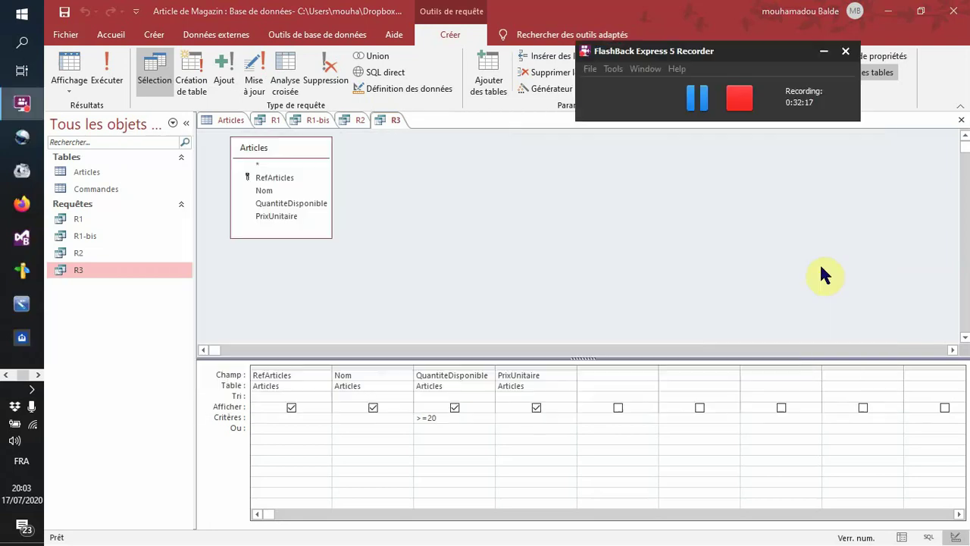